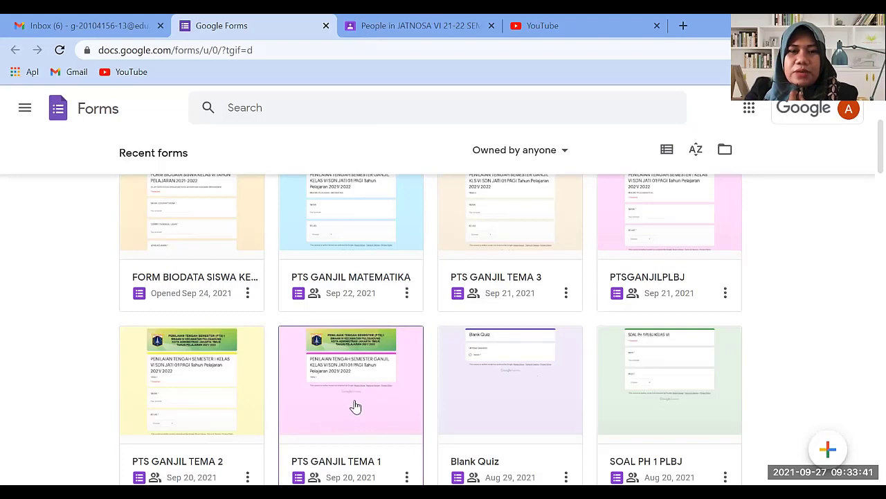
Open the PTS GANJIL TEMA 2 form and look over its header and opening section
left_click(338, 379)
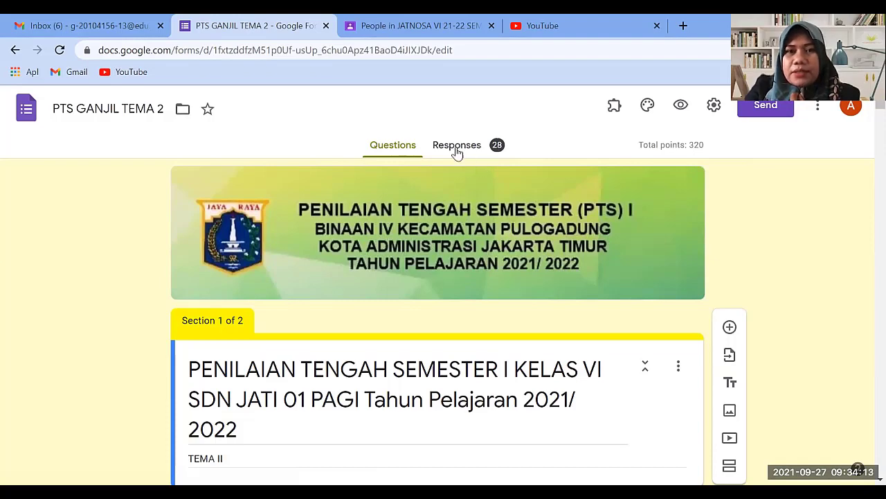
scroll(449, 280, "down", 1)
scroll(450, 279, "down", 1)
scroll(459, 289, "up", 1)
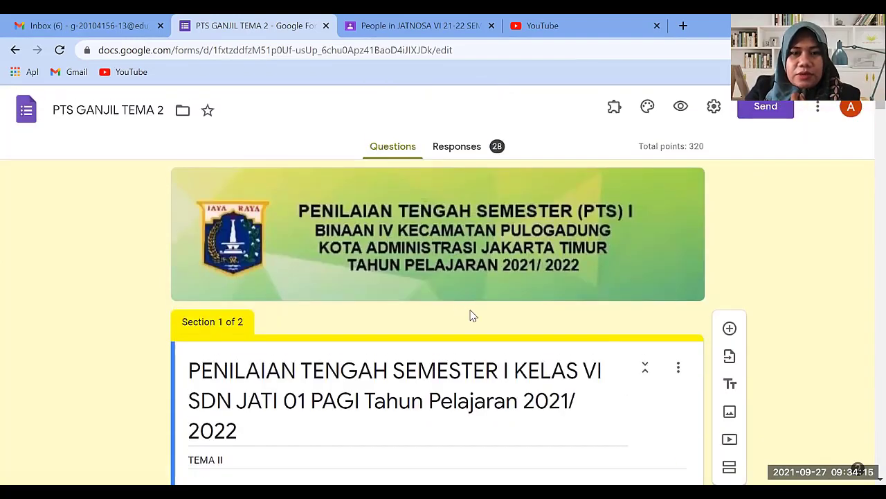
scroll(470, 312, "down", 3)
scroll(465, 324, "up", 1)
scroll(464, 323, "down", 2)
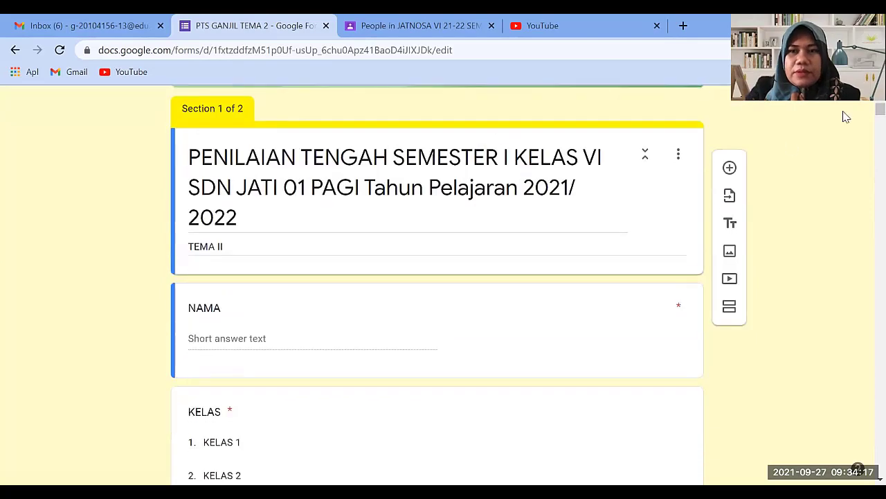
scroll(465, 324, "up", 4)
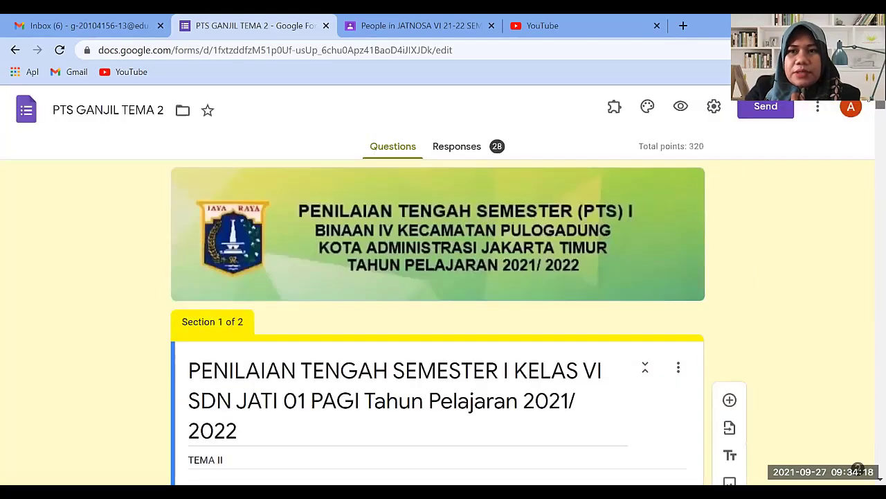
Download the form's responses as a CSV file and open the downloaded PTS GANJIL TEMA 2 file in Excel
left_click(461, 153)
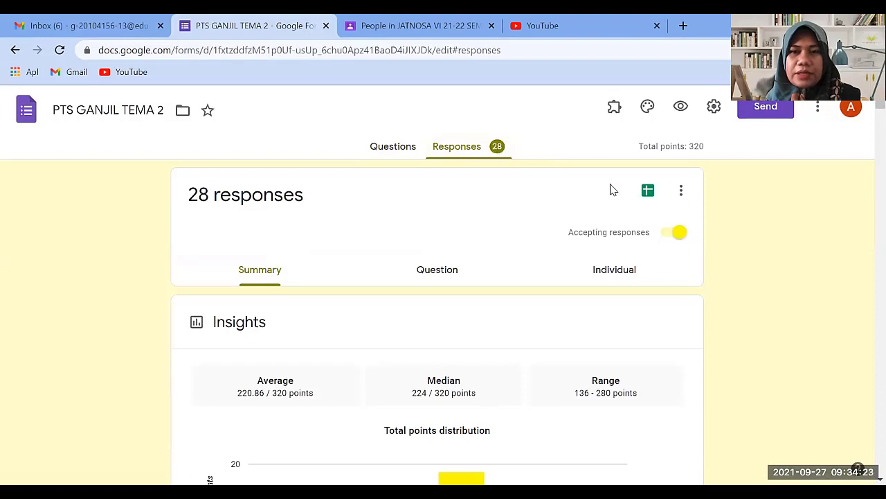
left_click(681, 192)
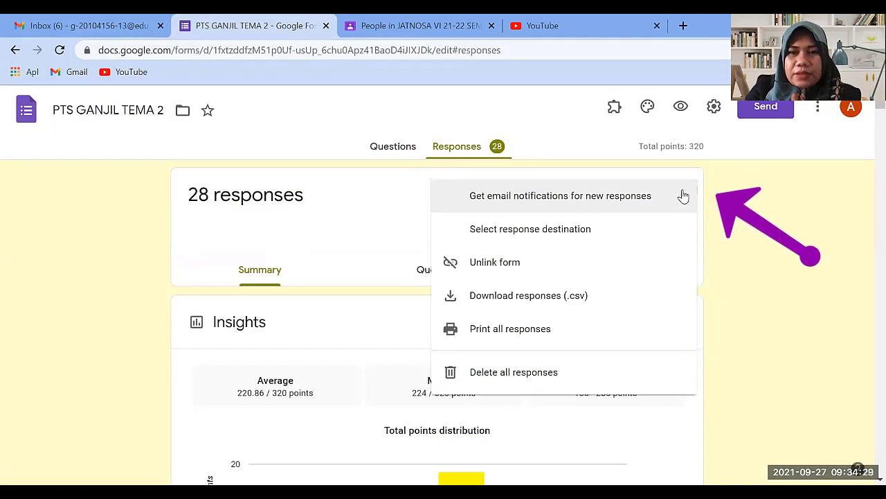
left_click(509, 295)
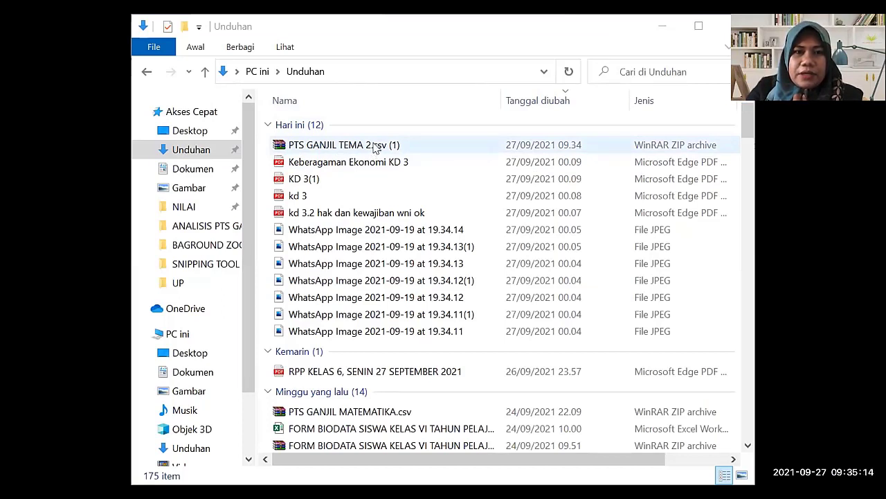
left_click(374, 146)
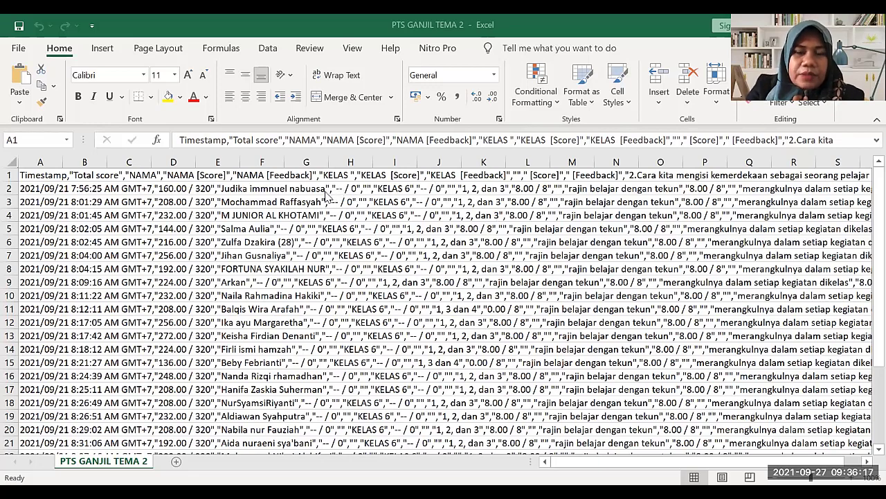
Split the data in column A with Text to Columns as Delimited, using the Tab and Comma delimiters
left_click(39, 160)
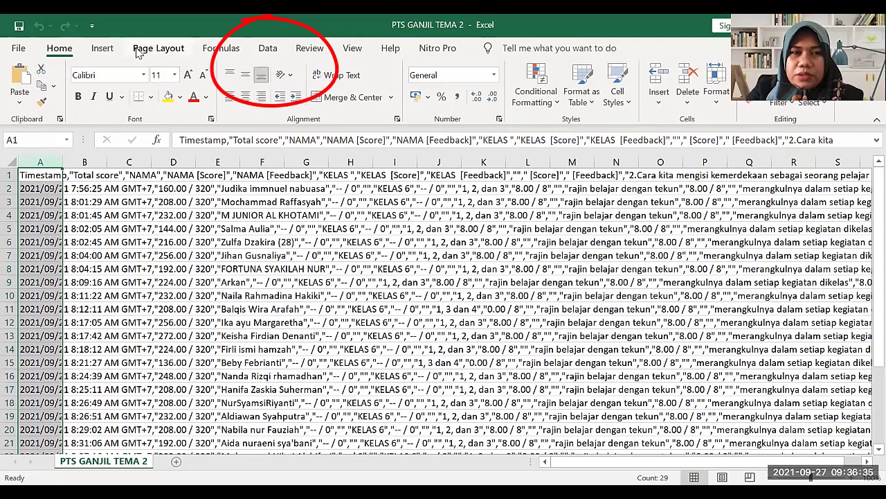
left_click(267, 50)
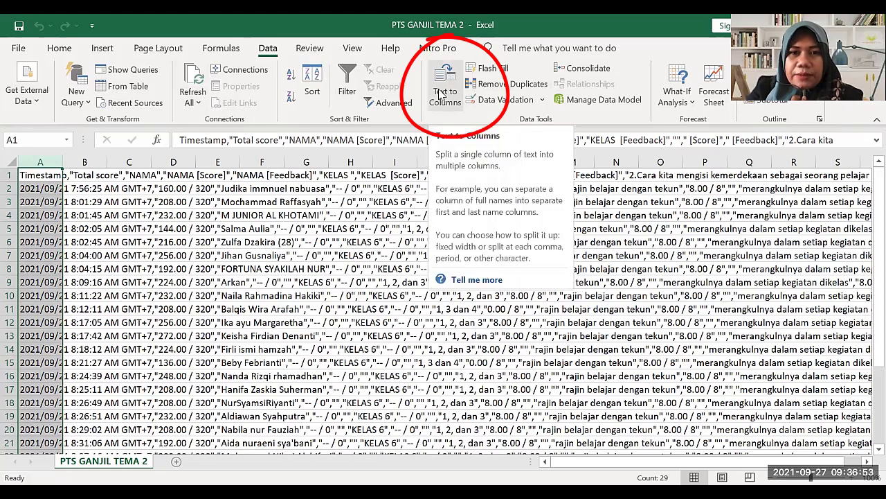
left_click(443, 93)
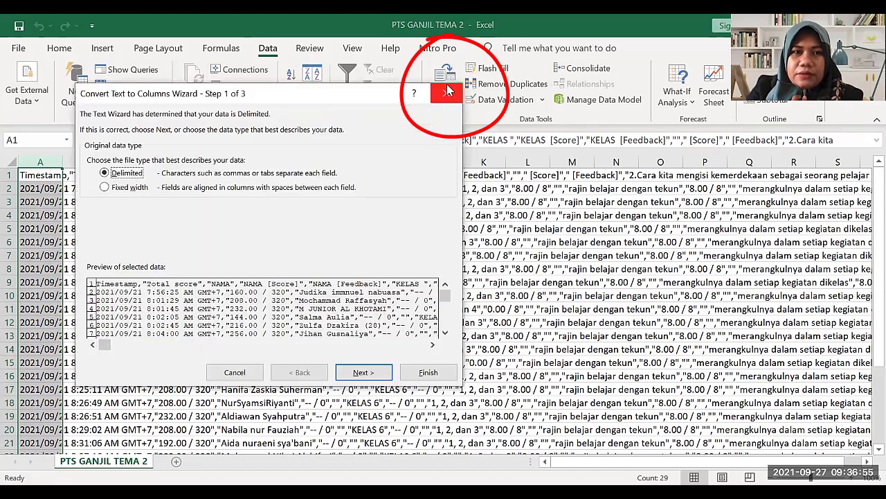
left_click(105, 187)
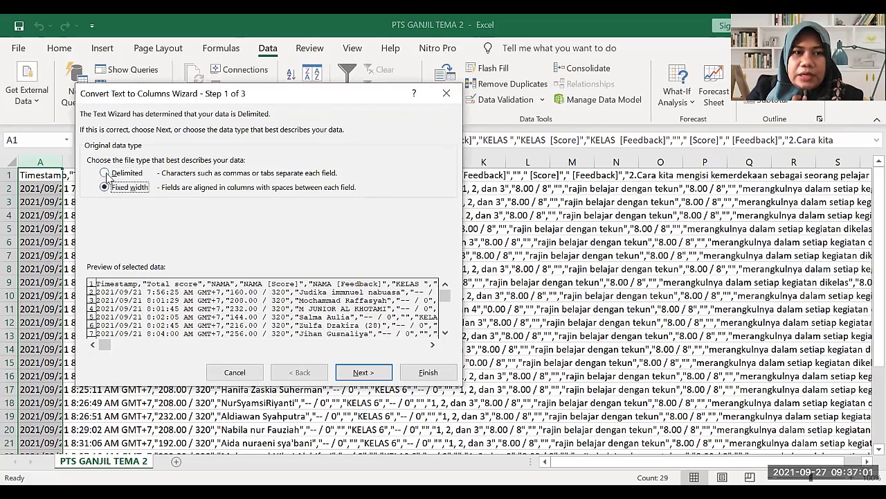
left_click(105, 174)
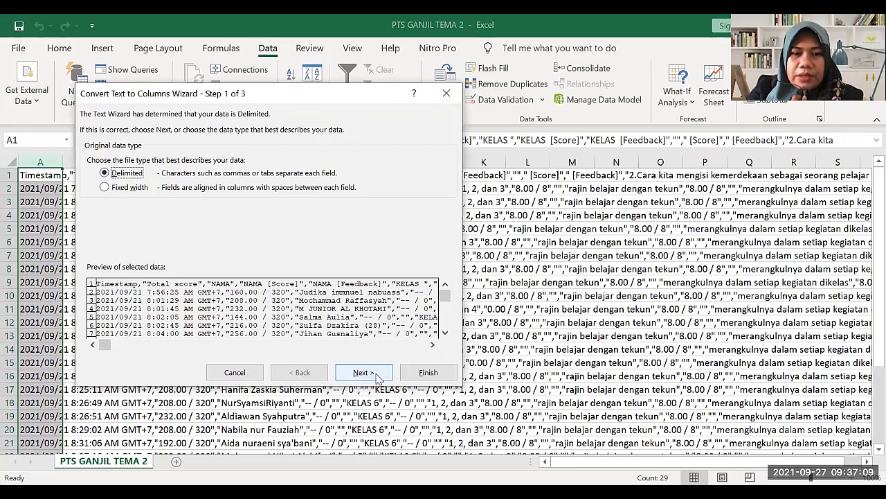
left_click(363, 374)
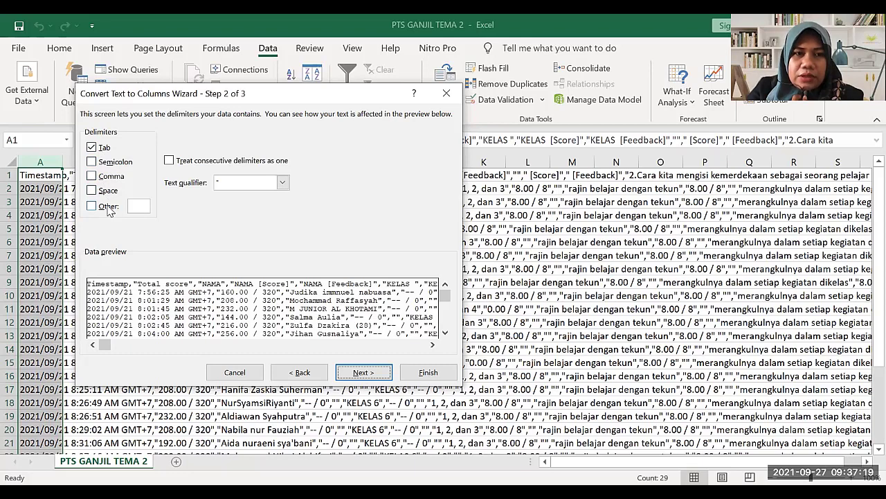
left_click(92, 148)
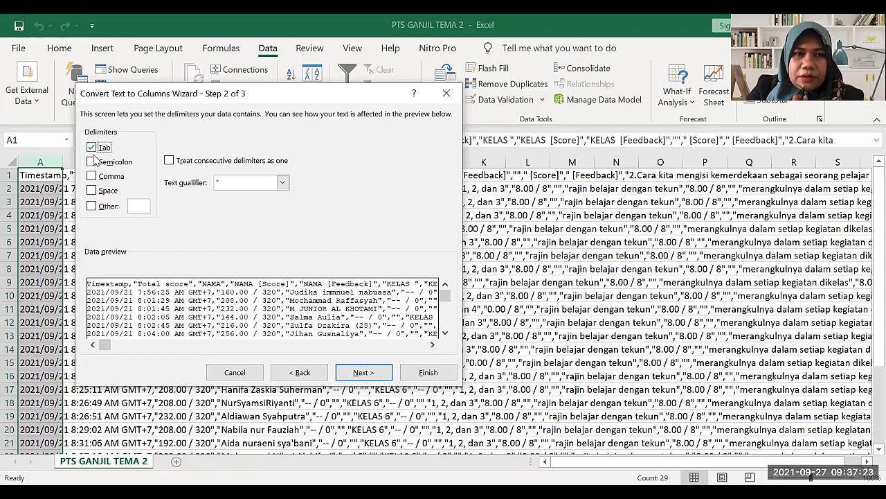
left_click(92, 176)
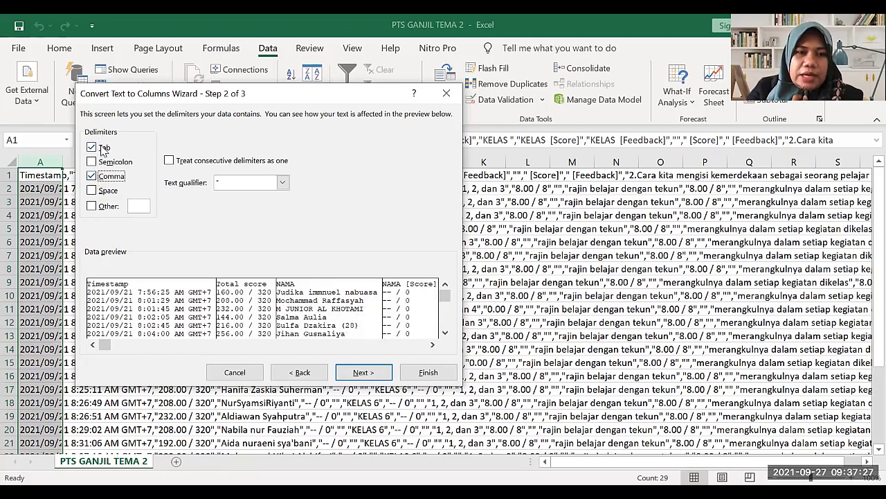
left_click(361, 374)
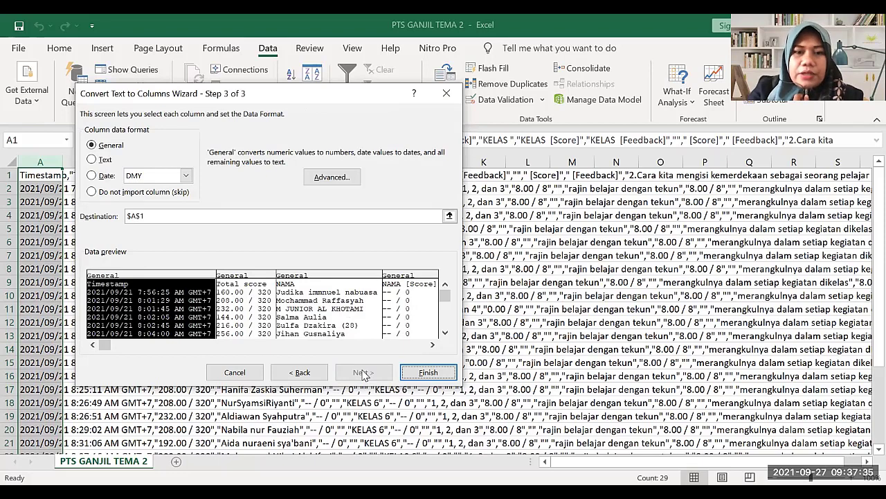
left_click(428, 372)
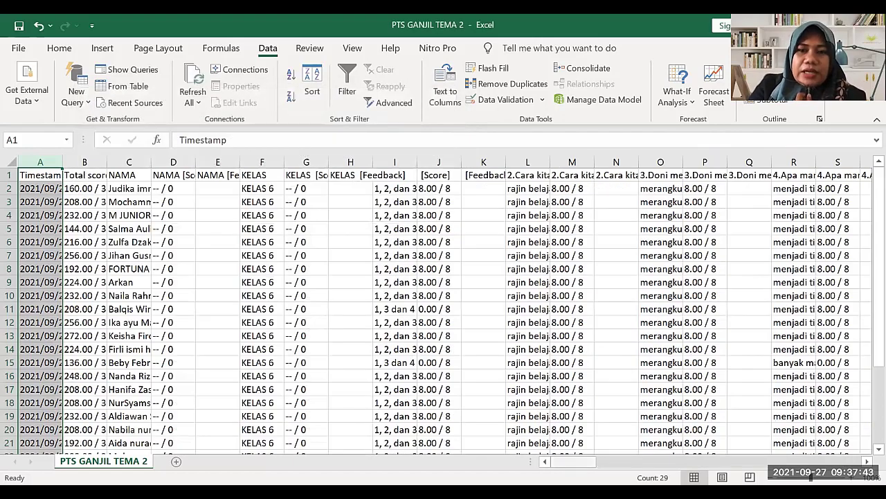
Delete the Timestamp column from the sheet
mouse_move(573, 461)
left_mouse_down()
mouse_move(673, 461)
mouse_move(572, 461)
left_mouse_up()
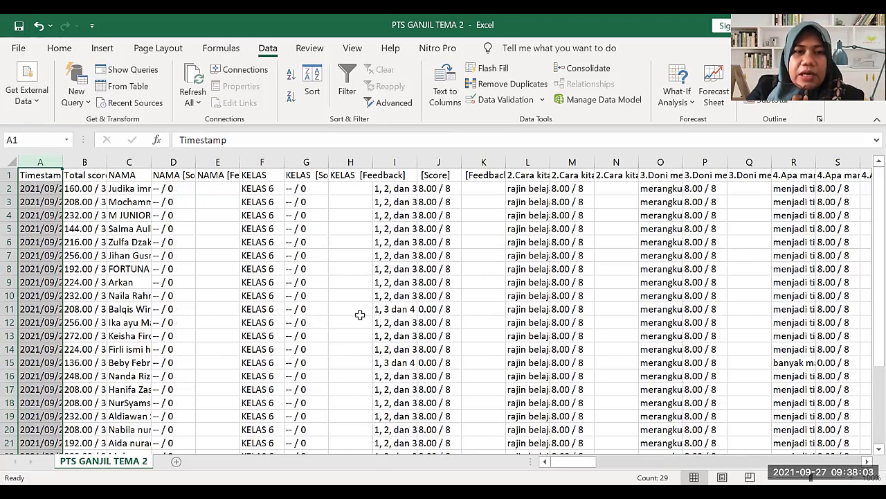
right_click(36, 158)
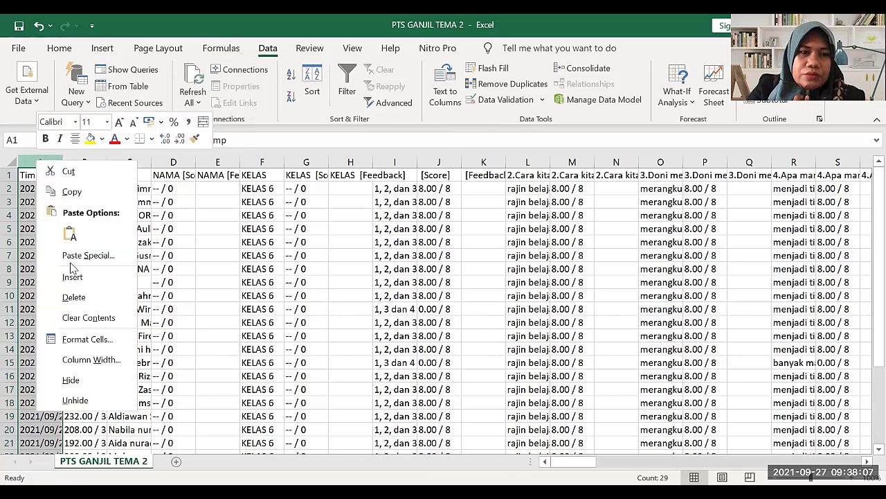
left_click(74, 297)
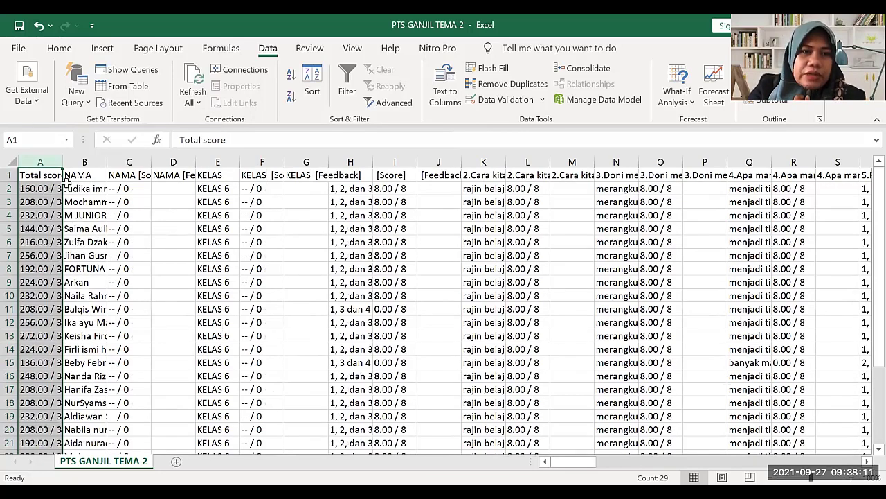
Delete columns C to G, from NAMA [Score] through KELAS [Feedback], and clear the column selection
left_click(124, 158)
left_click(166, 156)
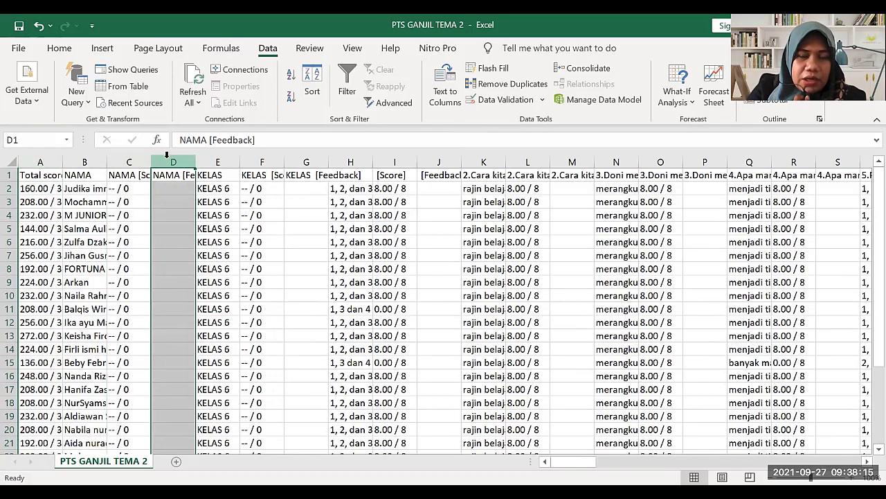
left_click(209, 162)
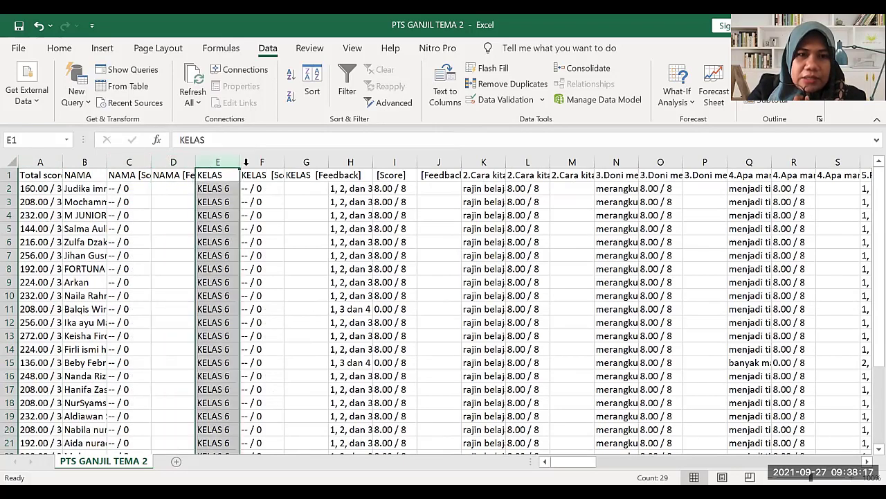
left_click(255, 161)
left_click(306, 162)
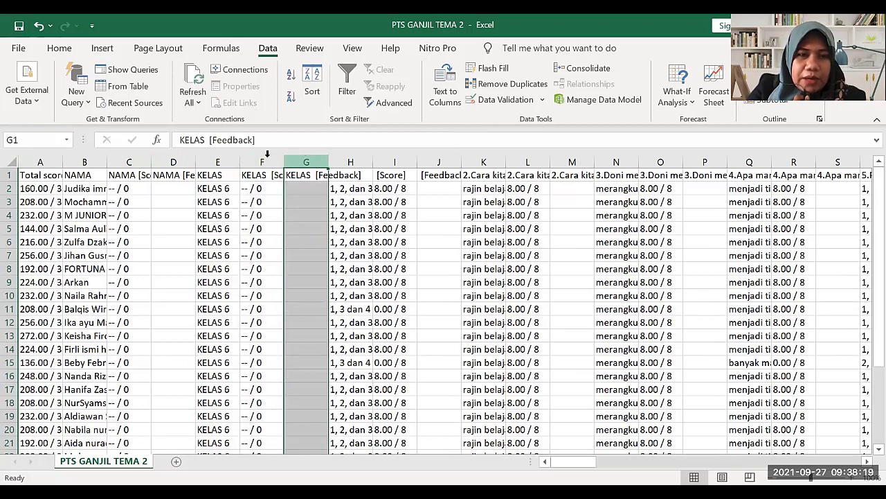
left_click(125, 158)
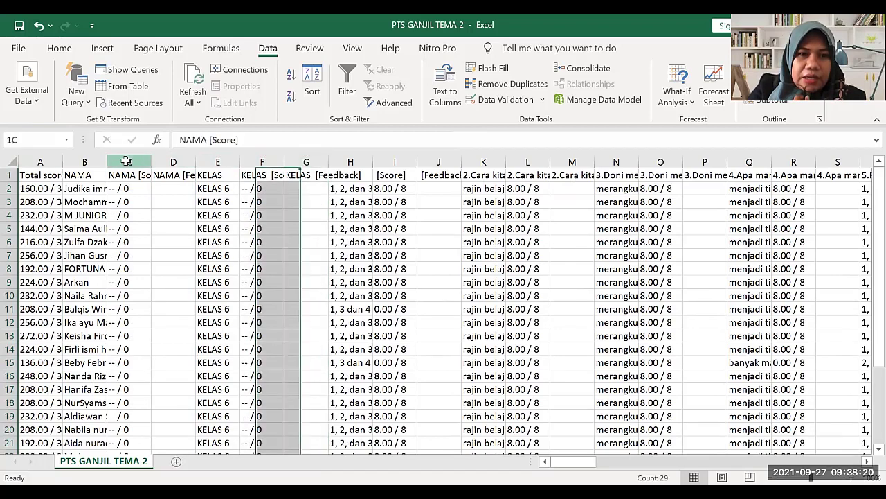
right_click(226, 191)
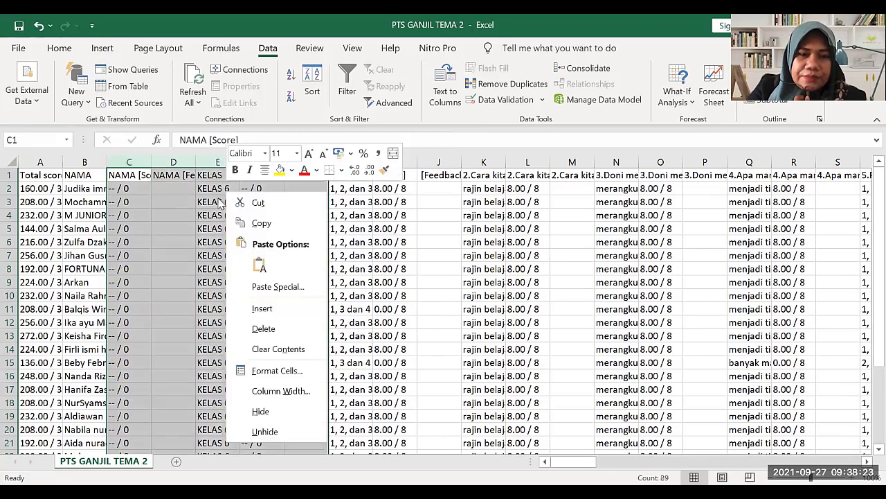
left_click(275, 332)
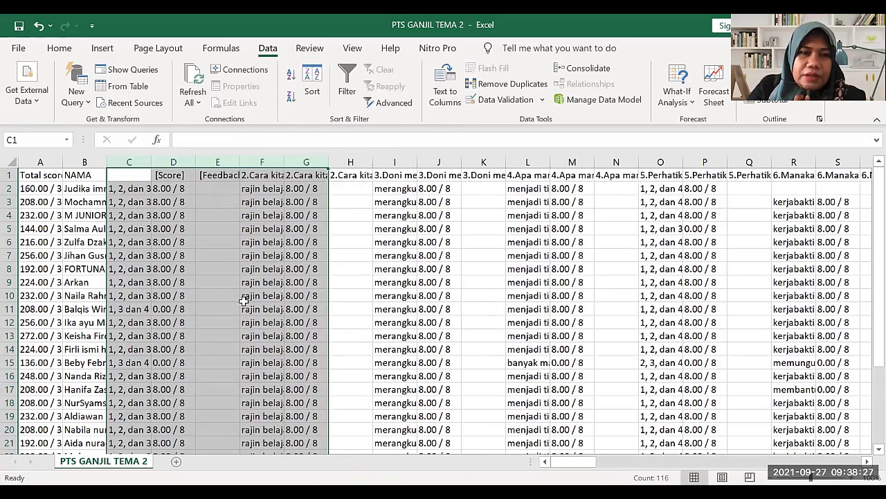
left_click(223, 291)
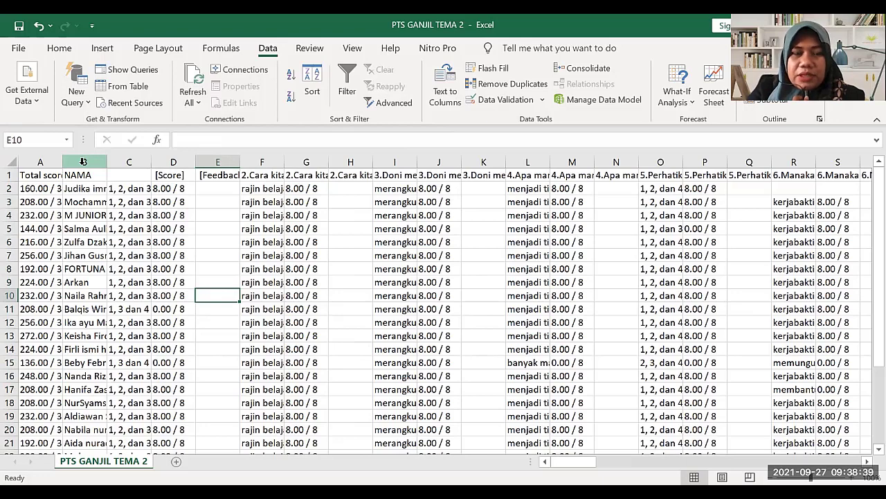
Insert an empty column C directly after the NAMA column
right_click(35, 161)
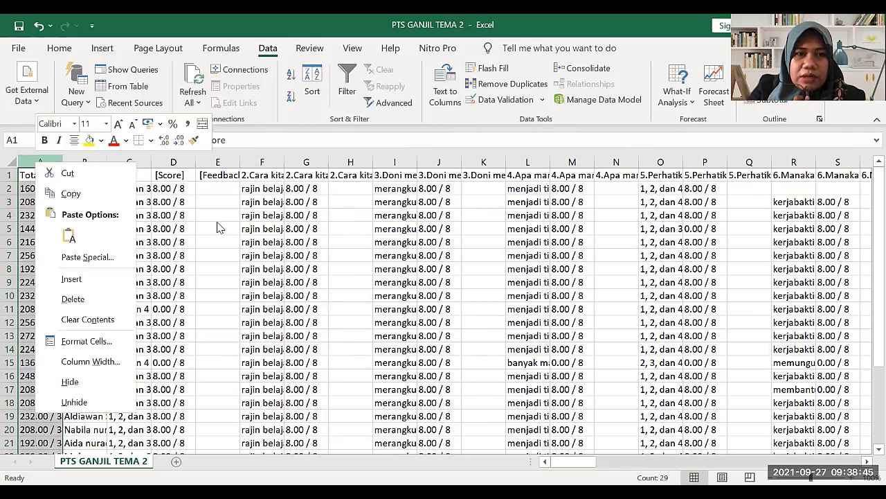
key("Escape")
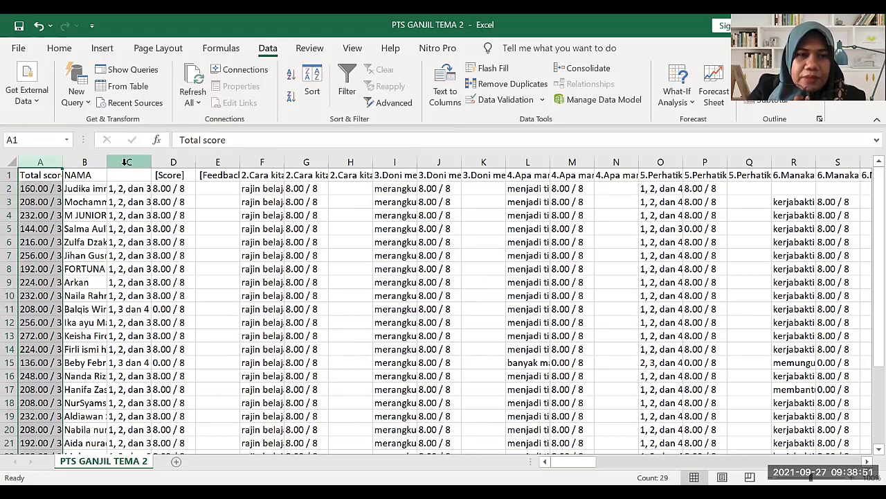
right_click(127, 161)
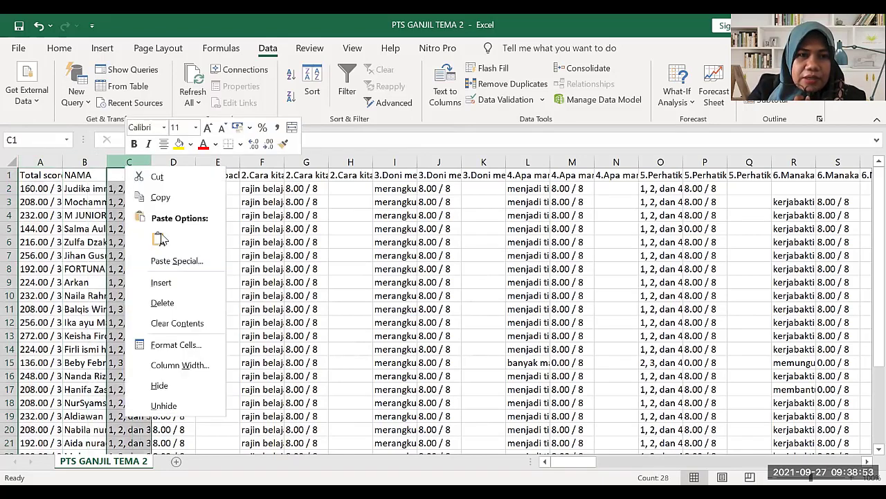
left_click(164, 282)
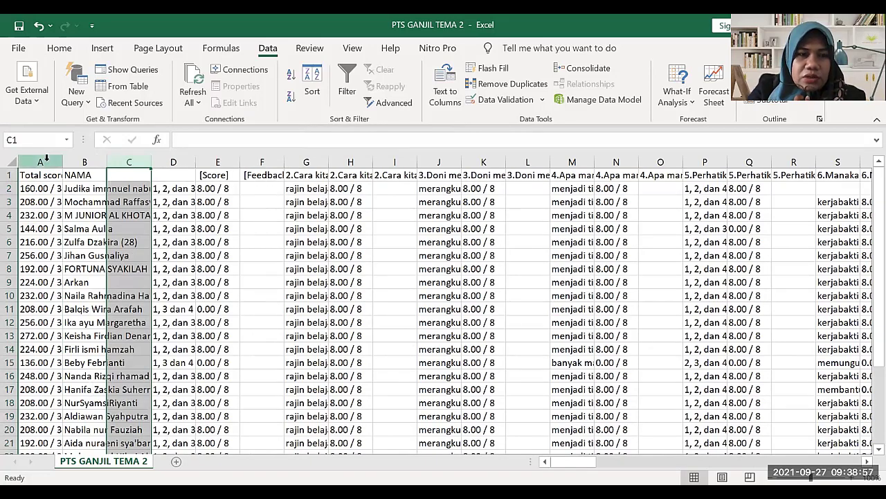
Move the Total score column from column A into the empty column C
right_click(43, 161)
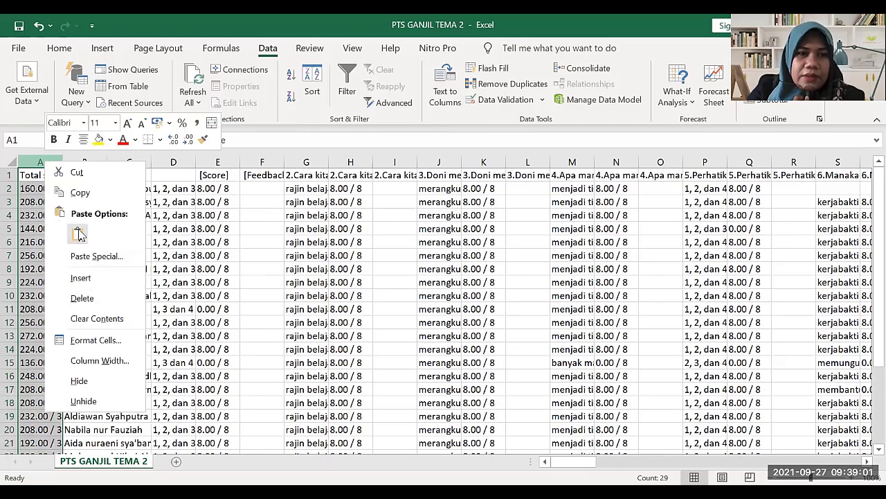
left_click(77, 173)
right_click(130, 160)
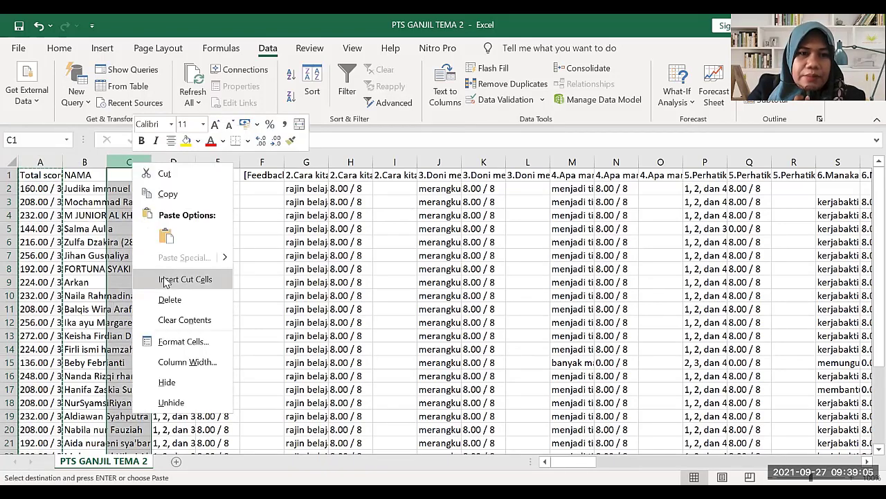
left_click(165, 237)
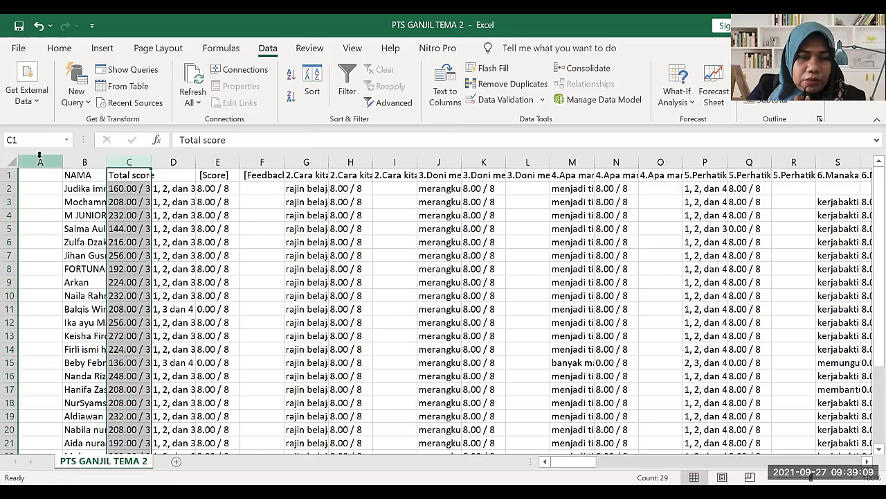
Delete the empty column A and clear the column selection
right_click(40, 159)
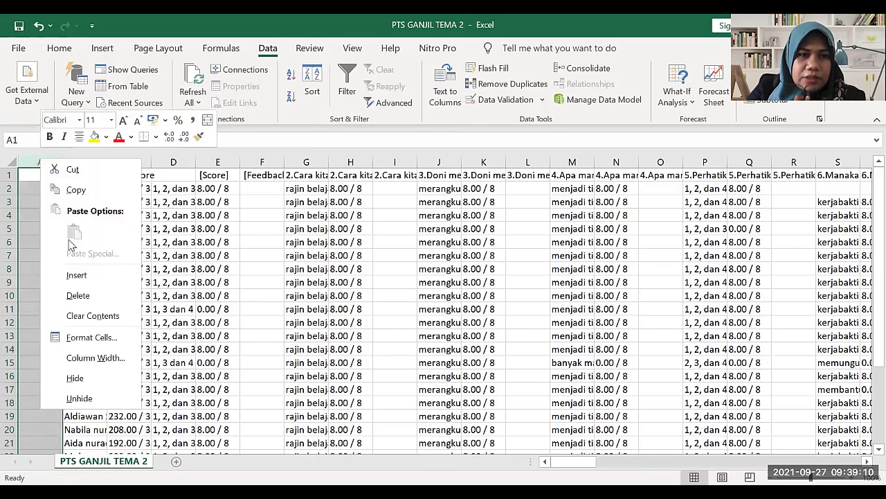
left_click(92, 296)
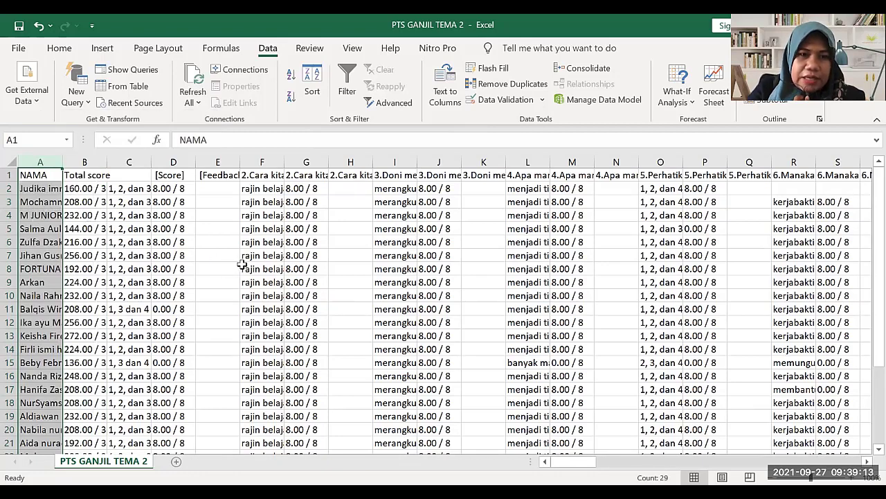
left_click(223, 244)
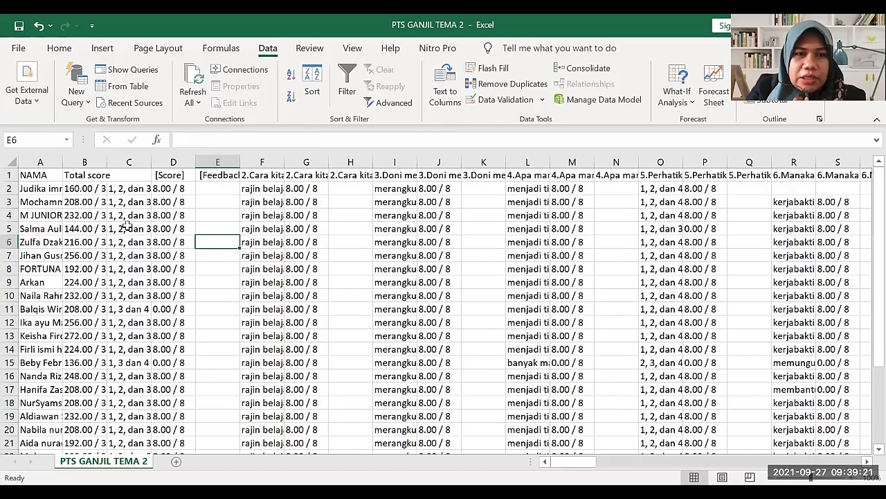
left_click(405, 202)
left_click(258, 202)
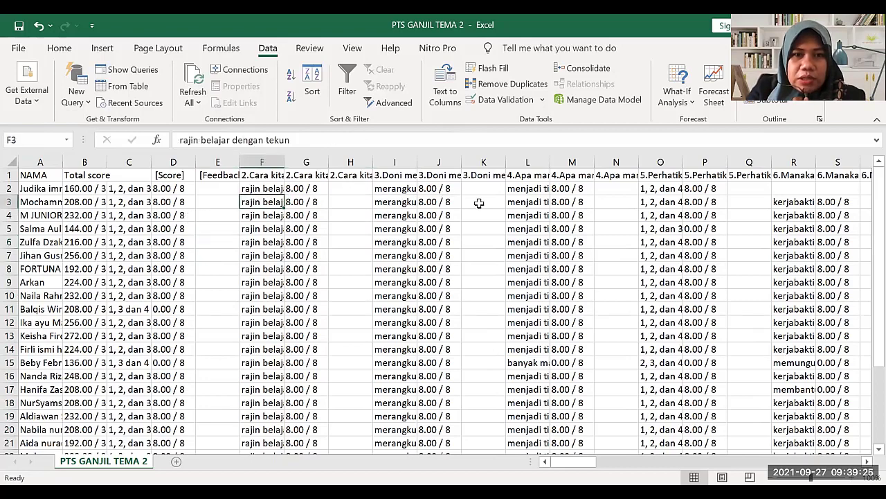
left_click(524, 214)
left_click(659, 216)
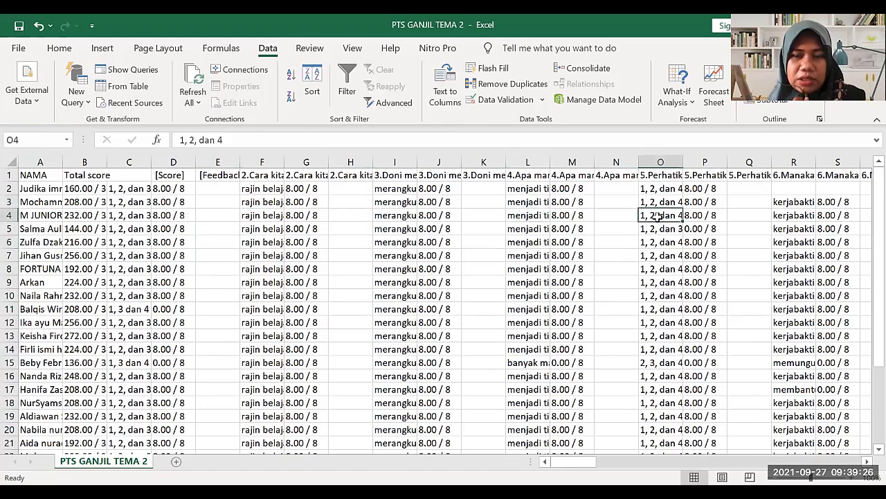
left_click(251, 215)
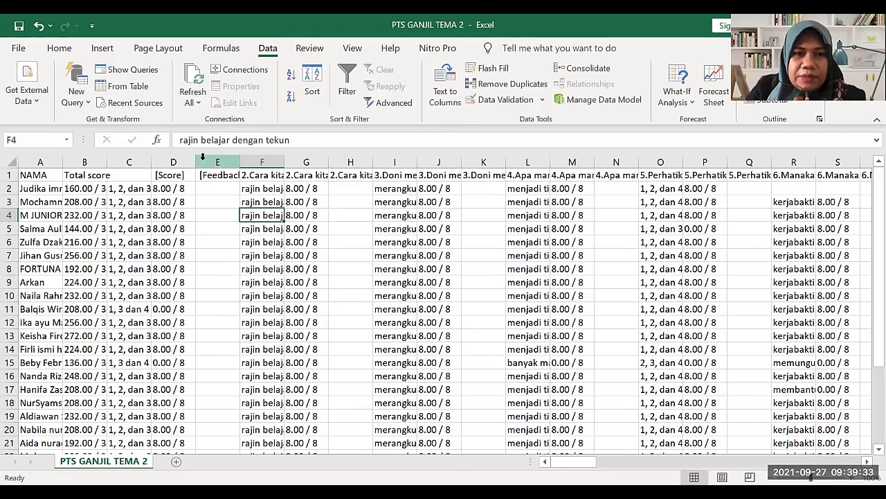
Delete the feedback columns of questions 1 and 2 and the answer columns of questions 2 and 3, keeping the score columns
left_click_drag(205, 158, 245, 198)
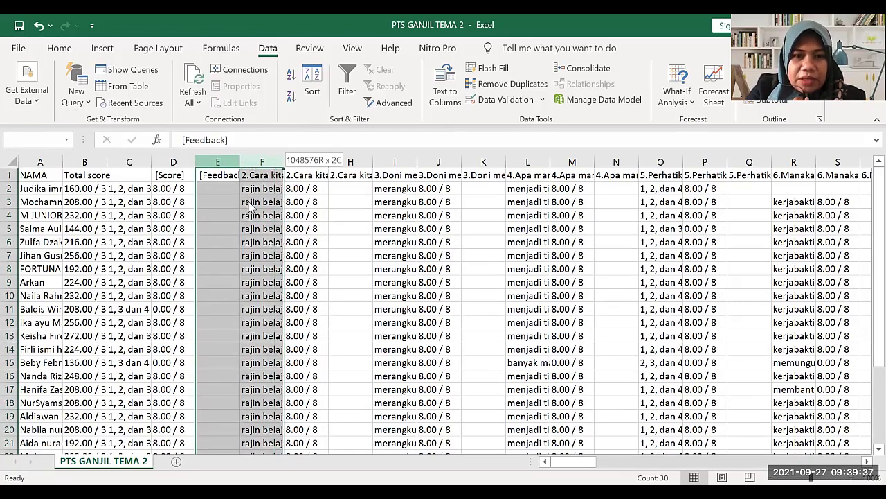
right_click(250, 203)
left_click(287, 337)
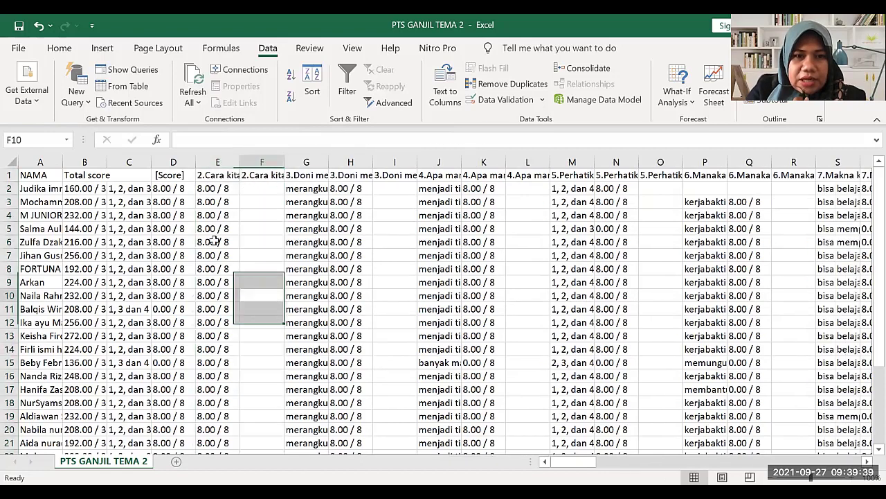
left_click(210, 201)
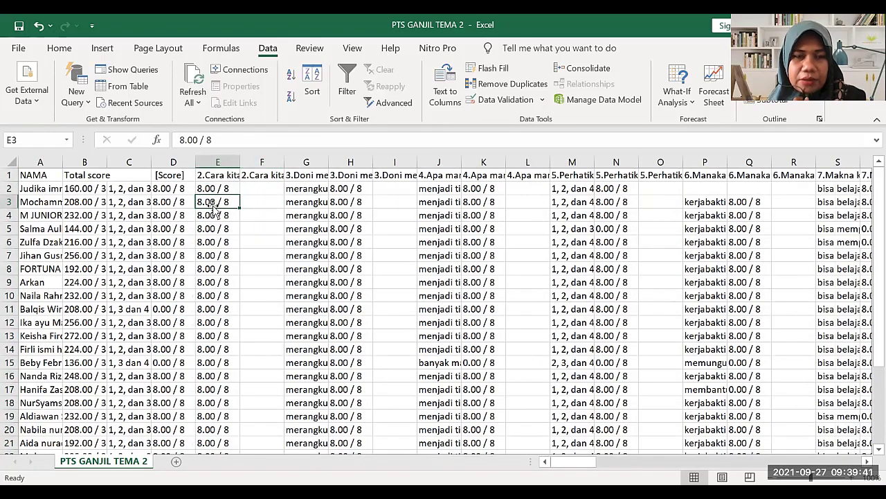
left_click(258, 162)
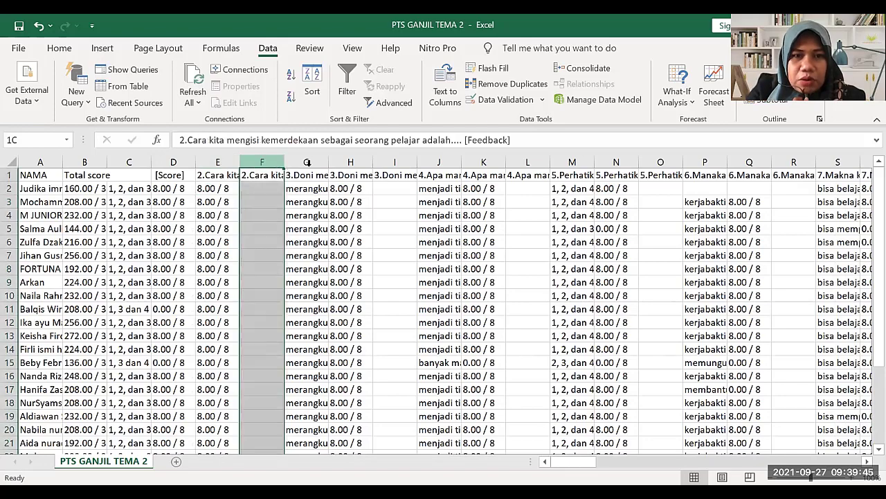
right_click(291, 215)
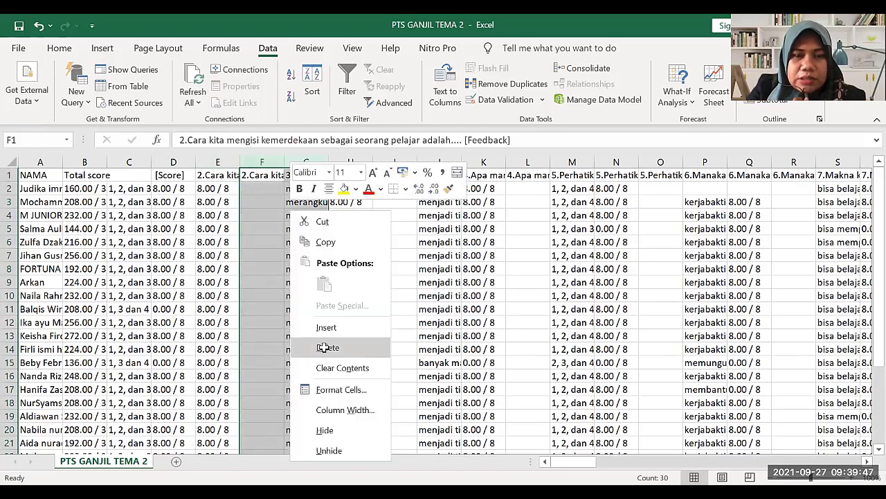
left_click(321, 346)
Delete the feedback columns of questions 3 and 4 and the answer columns of questions 4 and 5
left_click(300, 161, "shift")
left_click(303, 161)
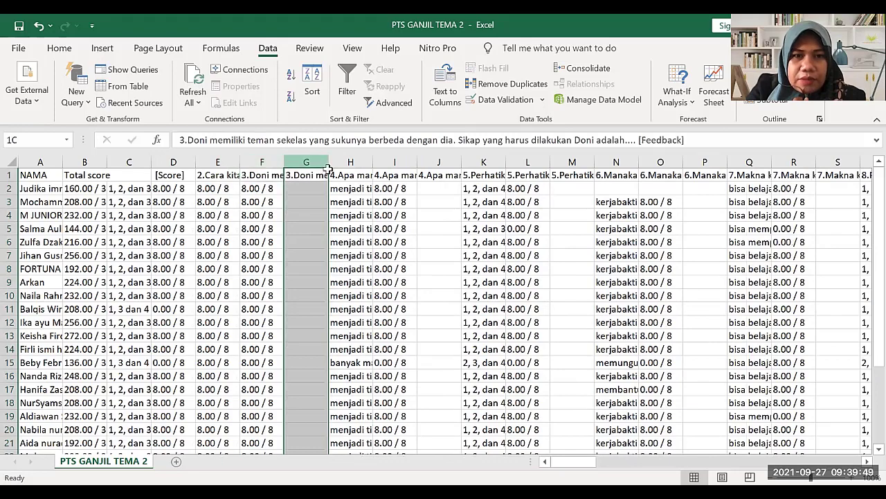
right_click(317, 239)
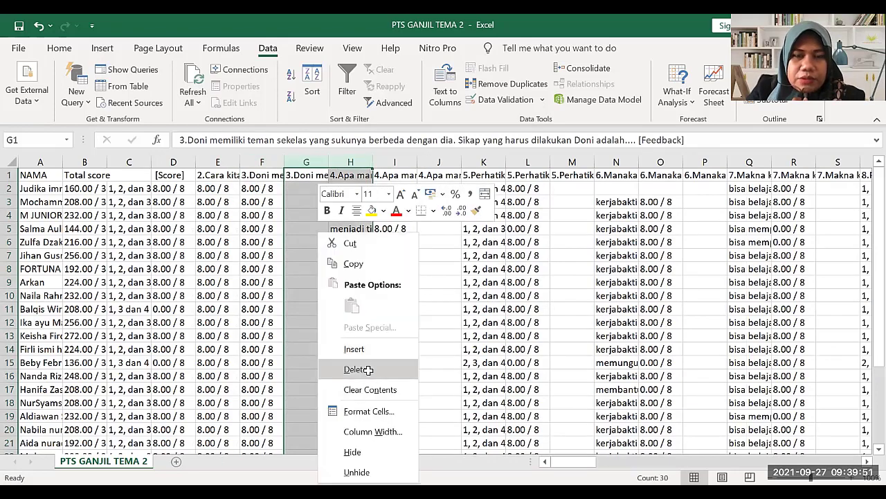
left_click(363, 369)
left_click_drag(350, 161, 354, 222)
right_click(355, 221)
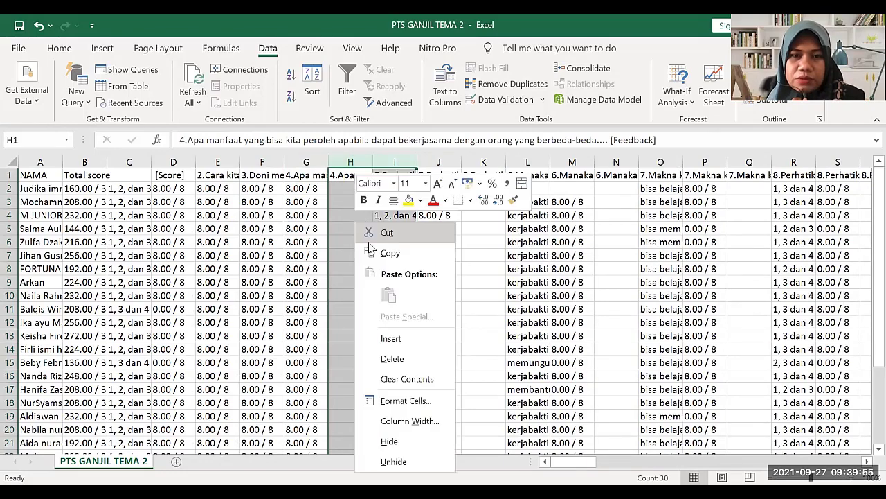
left_click(406, 362)
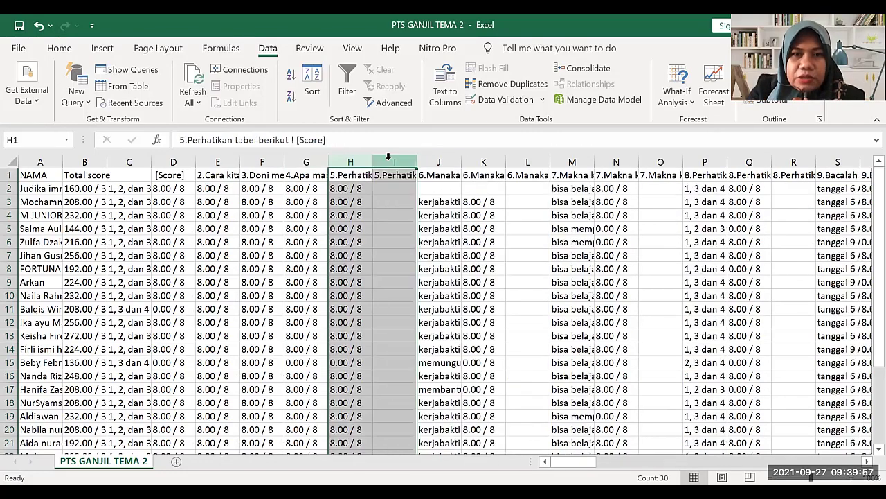
Delete the feedback columns of questions 5 and 6 and the answer columns of questions 6 and 7
left_click(394, 162)
left_click_drag(457, 290, 461, 306)
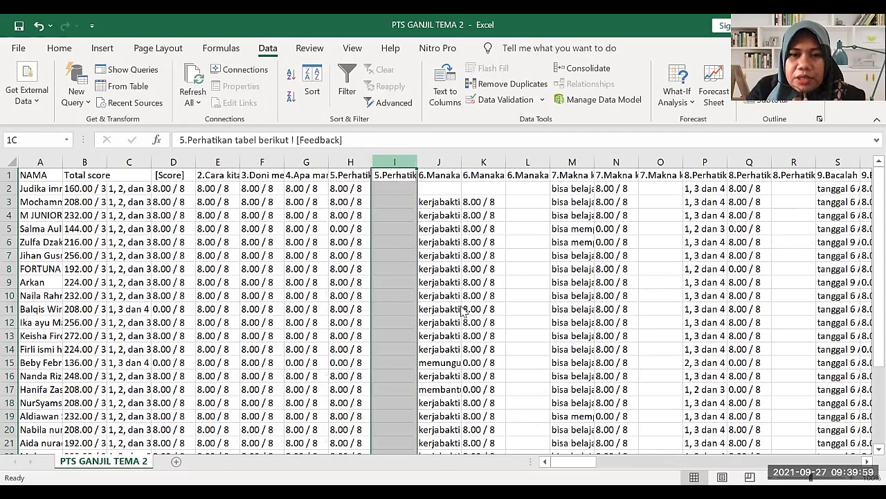
right_click(419, 223)
left_click(465, 370)
left_click_drag(439, 160, 464, 216)
right_click(458, 219)
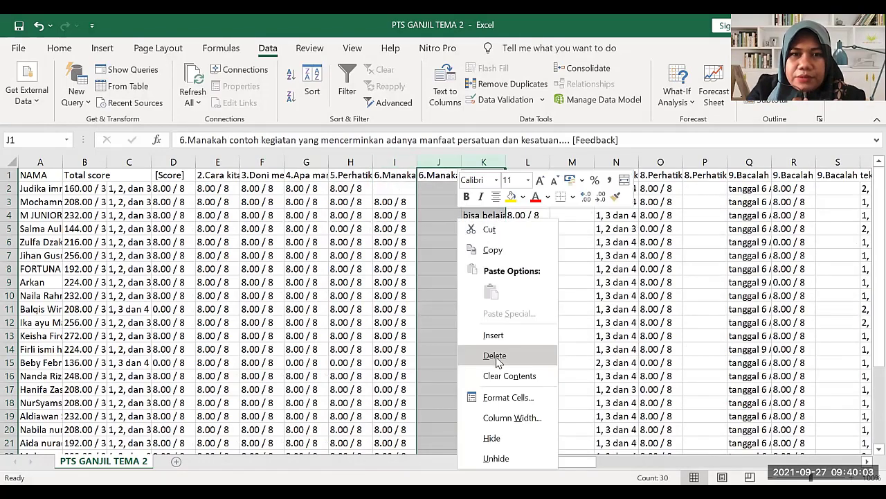
left_click(498, 360)
Delete the feedback columns of questions 7 and 8 and the answer columns of questions 8 and 9
left_click_drag(479, 162, 511, 163)
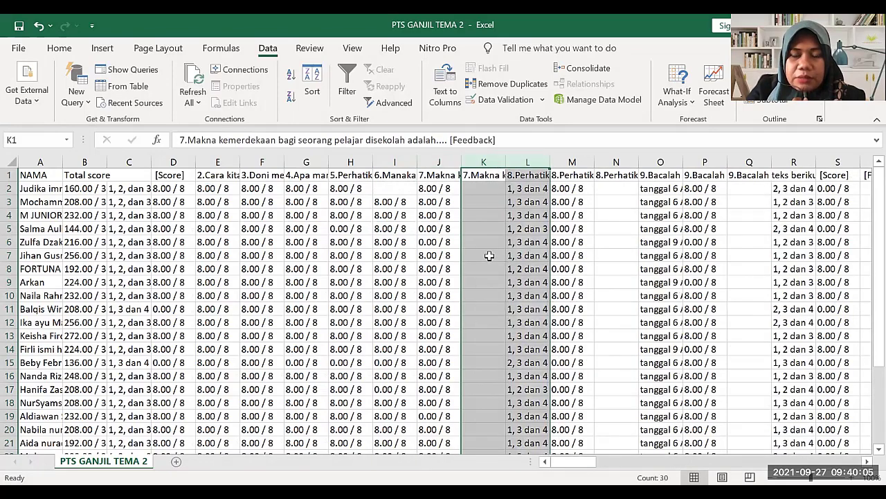
right_click(489, 255)
left_click(524, 368)
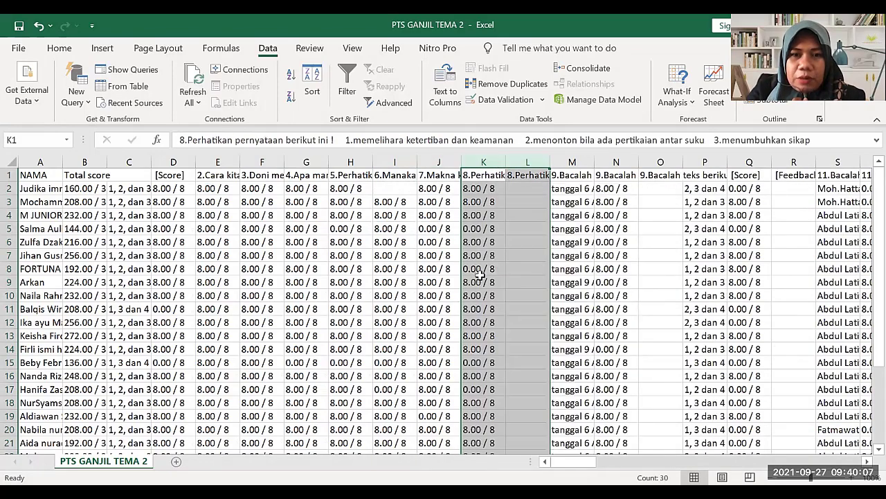
left_click(481, 269)
left_click(482, 255)
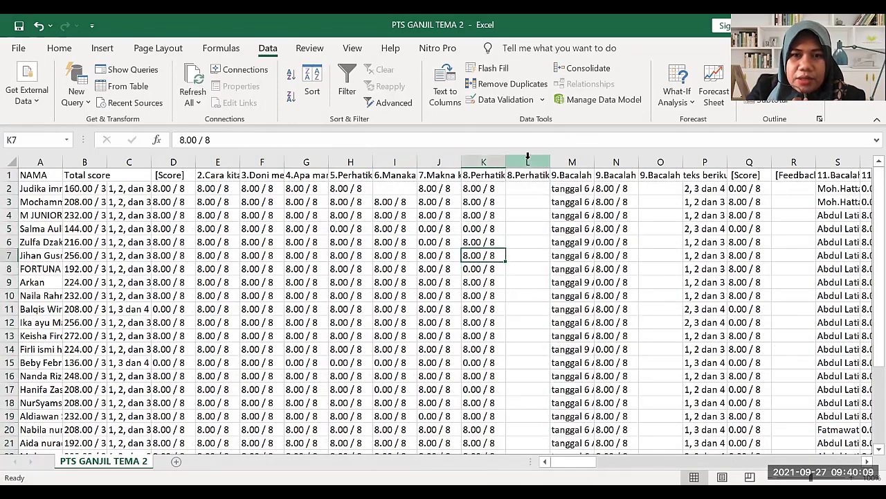
left_click(528, 160)
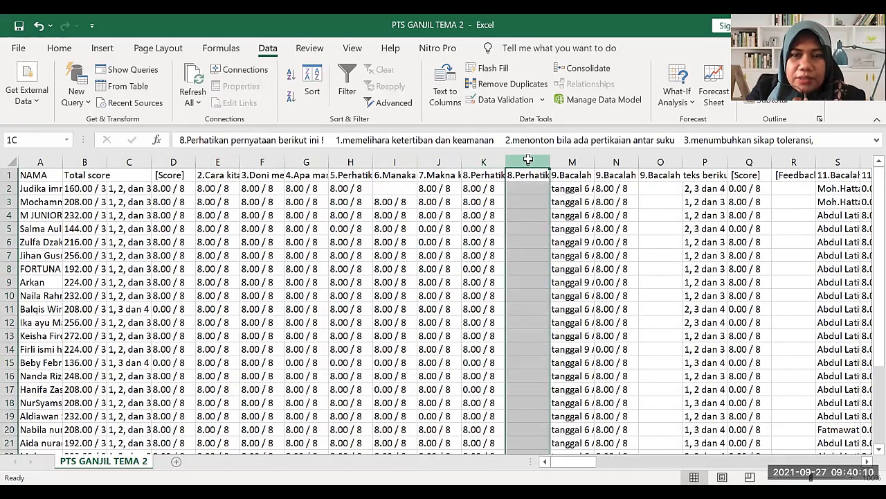
right_click(538, 231)
left_click(567, 363)
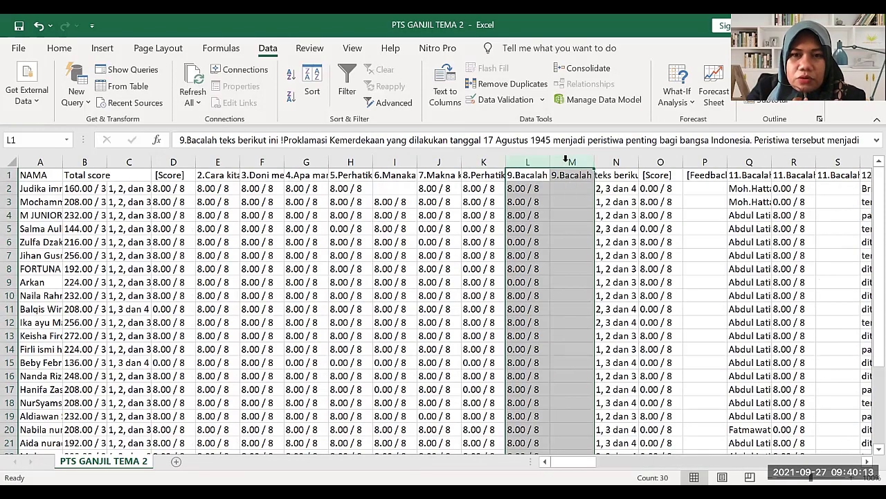
Delete the feedback columns of questions 9 and 10 and the answer columns of questions 10 and 11
left_click_drag(567, 160, 612, 165)
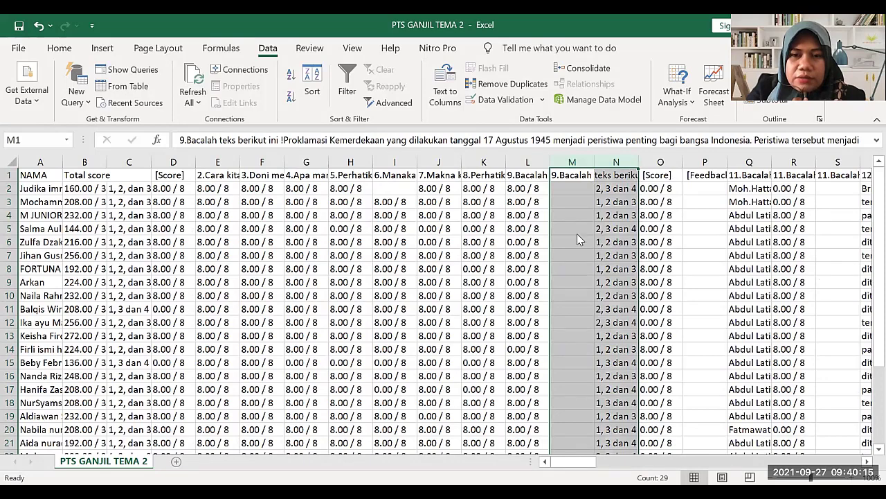
right_click(577, 233)
left_click(616, 367)
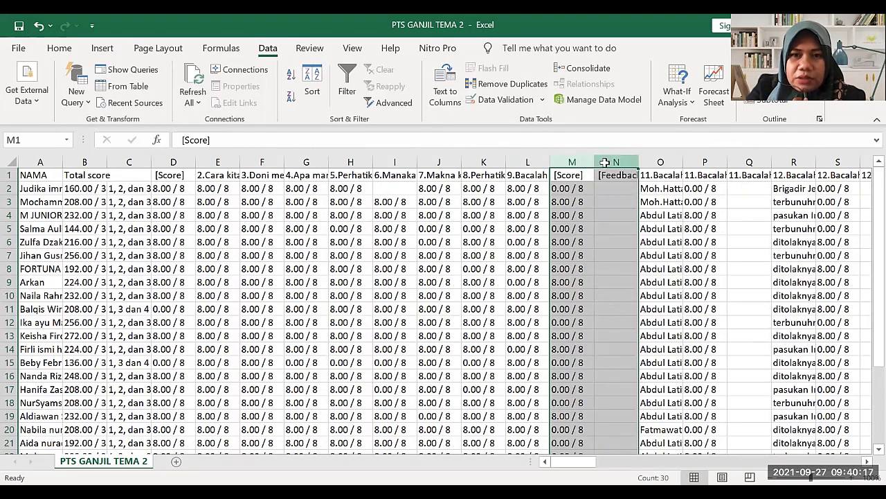
left_click_drag(618, 163, 644, 167)
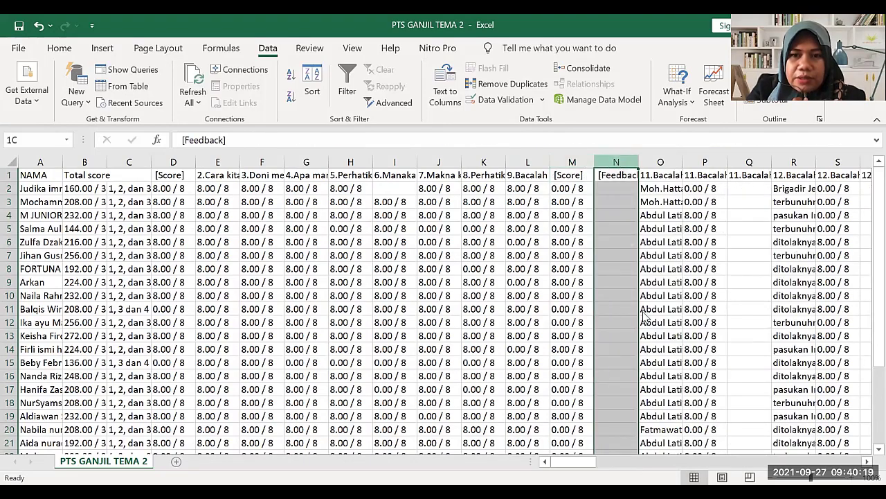
right_click(627, 235)
left_click(664, 369)
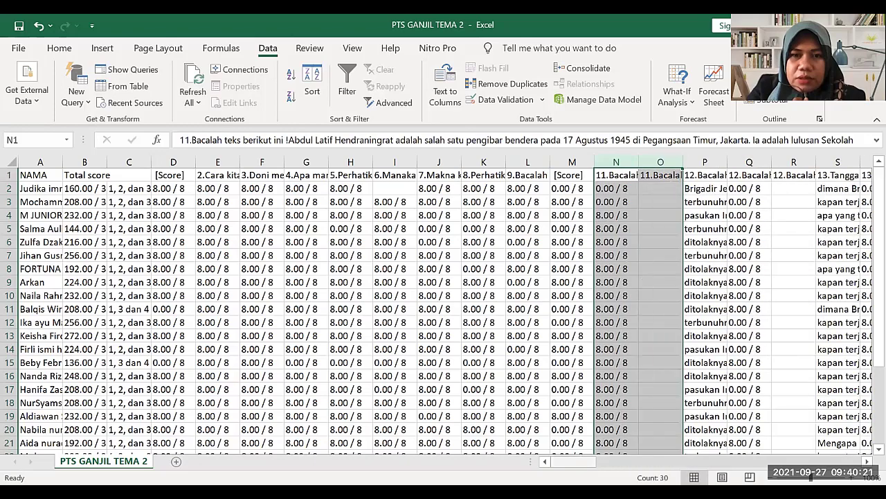
Delete the feedback columns of questions 37 and 38 and the answer columns of questions 38 and 39
left_click_drag(574, 462, 584, 462)
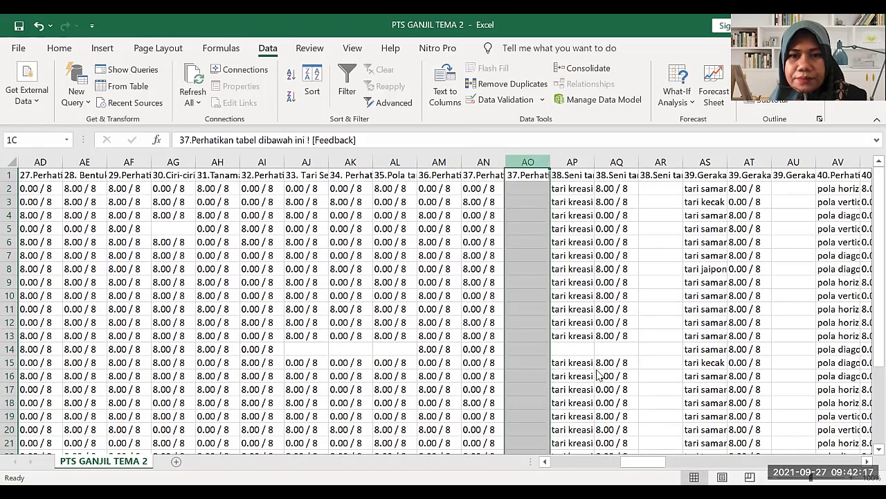
left_click(590, 370)
left_click_drag(570, 162, 599, 214)
right_click(598, 249)
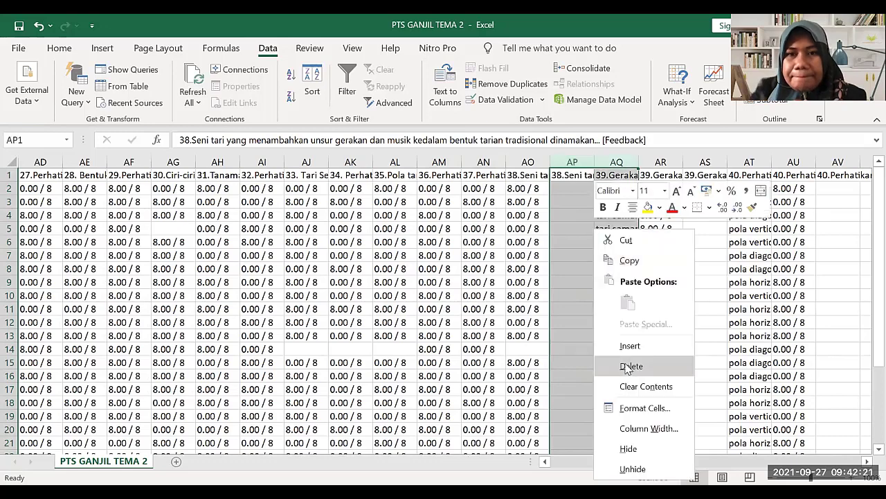
left_click(627, 369)
Delete the feedback columns of questions 39 and 40 and the answer column of question 40, and clear the column selection
left_click_drag(630, 163, 614, 228)
right_click(614, 229)
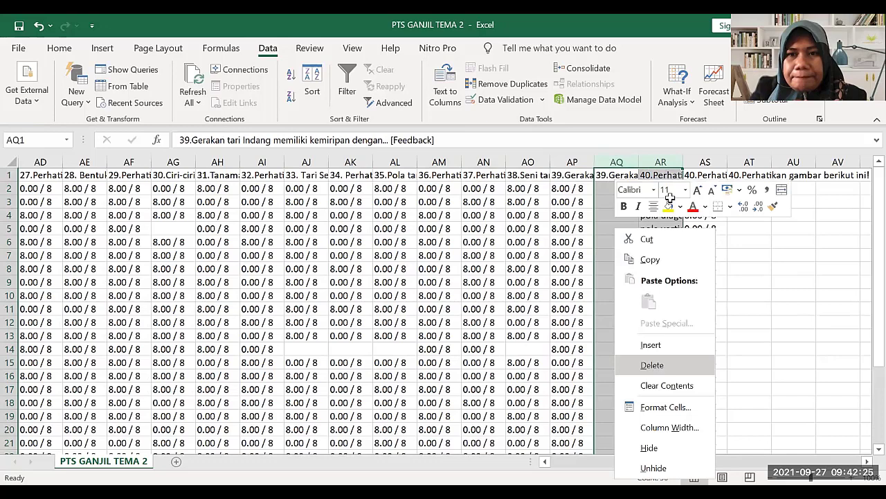
left_click(652, 365)
left_click(658, 162)
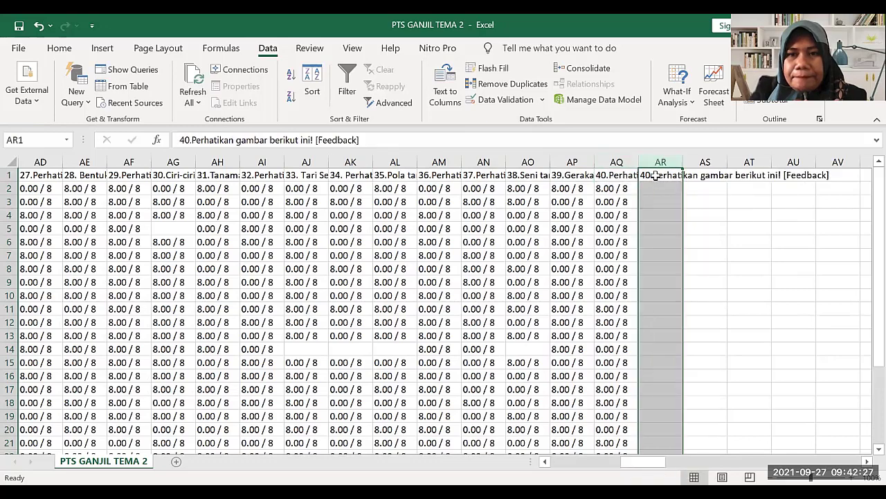
right_click(655, 176)
left_click(696, 317)
left_click(705, 241)
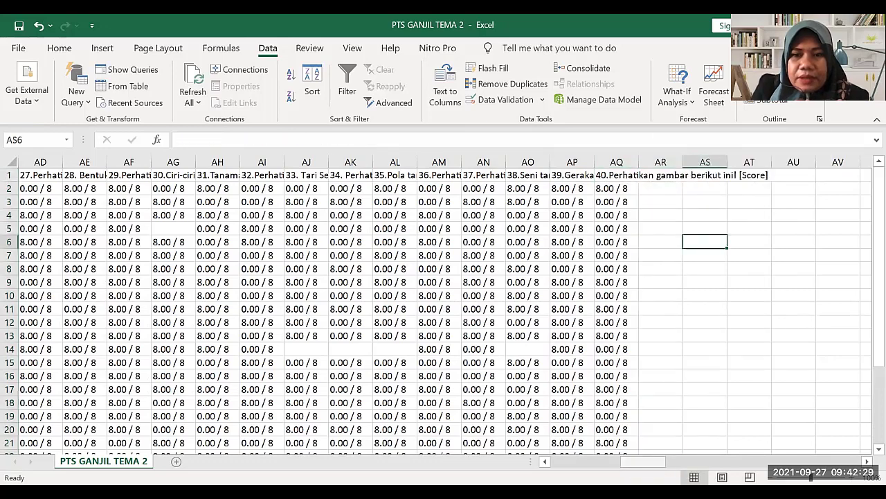
Select the data range A2:AQ29, covering all student rows below the headers through the question 40 score column
left_click_drag(644, 461, 552, 450)
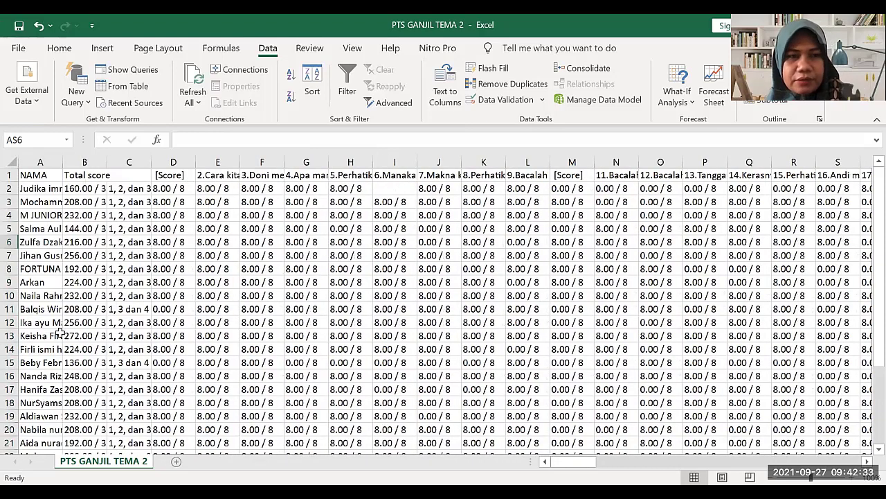
left_click(32, 191)
left_click(223, 229)
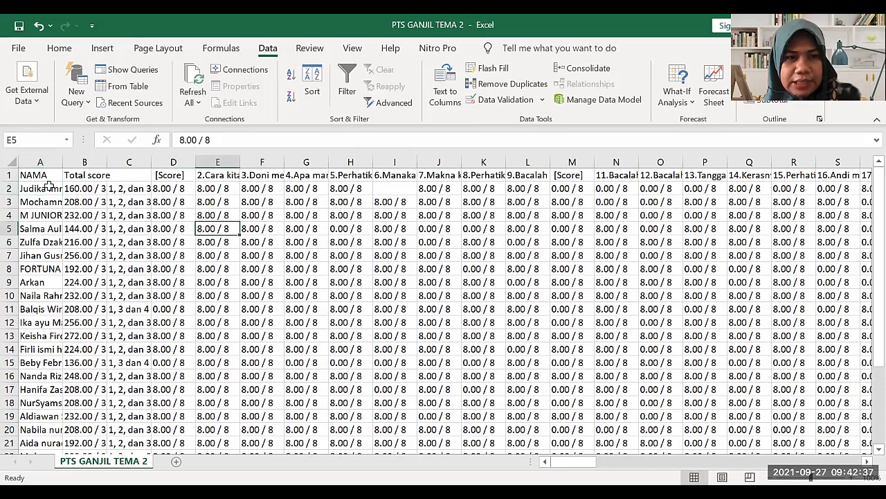
left_click(29, 192)
left_click_drag(32, 188, 785, 359)
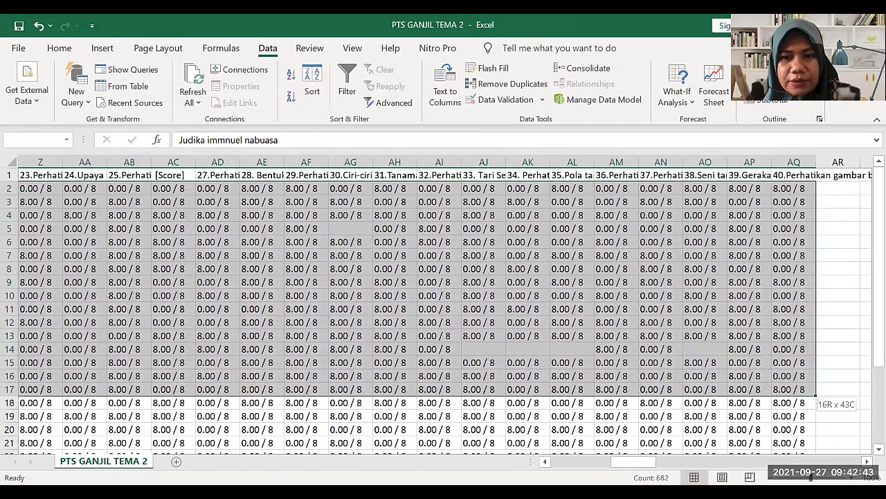
mouse_move(816, 393)
left_mouse_down()
mouse_move(828, 438)
mouse_move(771, 441)
mouse_move(815, 398)
mouse_move(817, 408)
left_mouse_up()
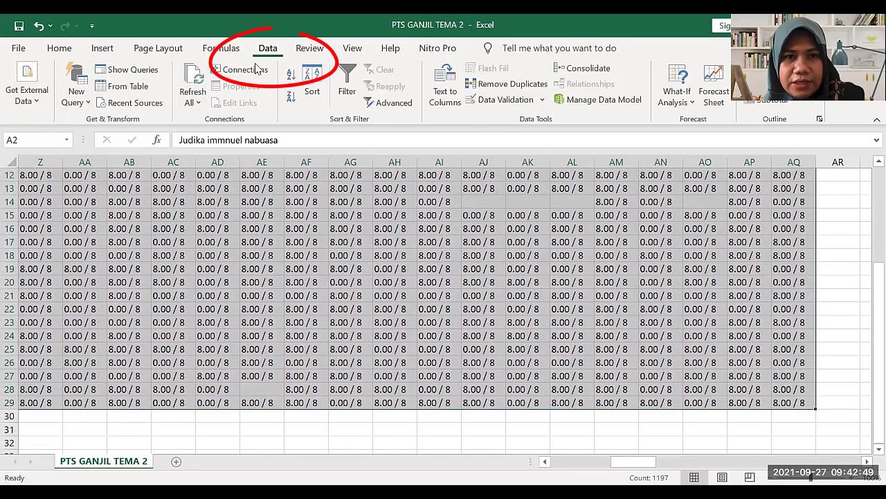
Sort the selected student rows by name from A to Z and widen the NAMA column
left_click(289, 77)
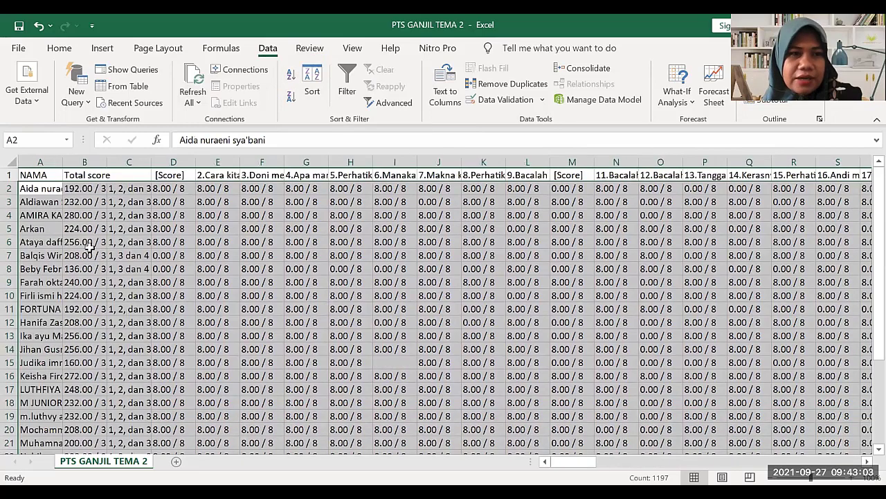
left_click(84, 228)
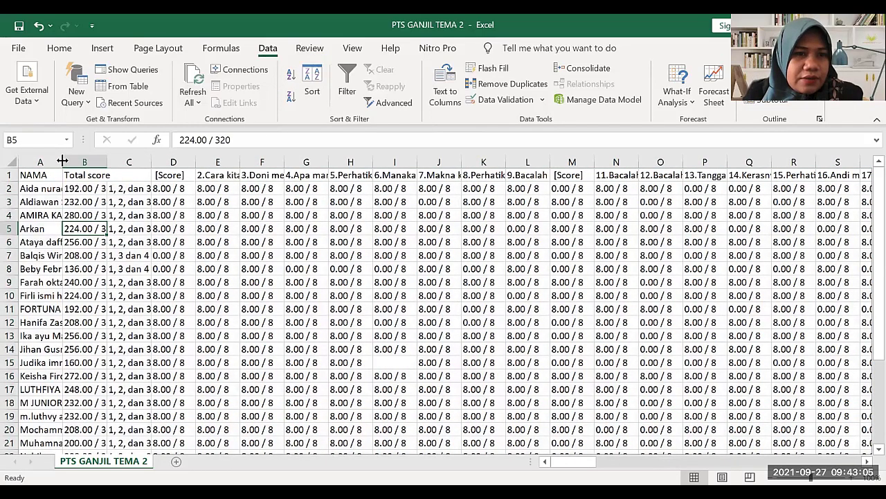
left_click_drag(62, 161, 95, 161)
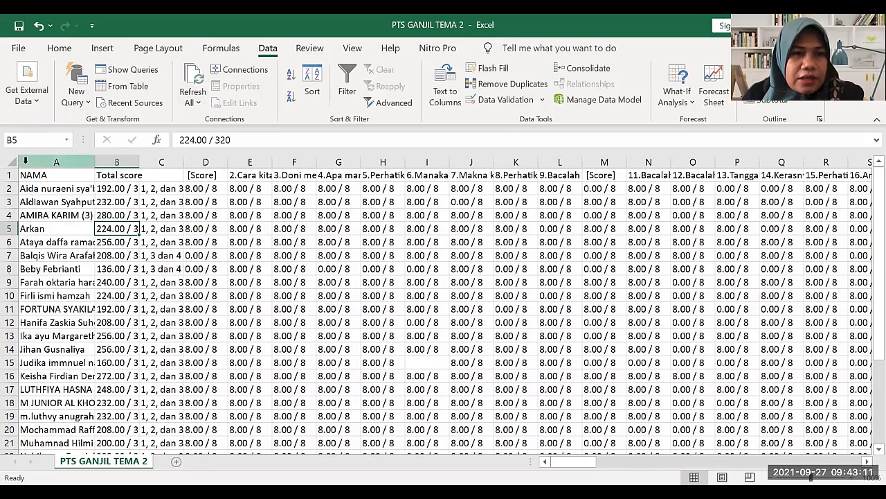
Insert a new column before the NAMA column and enter the header "No." in cell A1
right_click(26, 162)
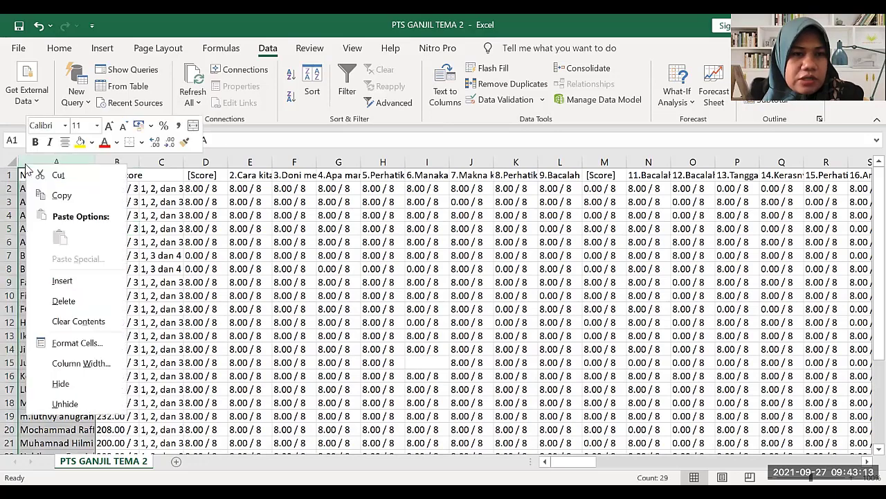
left_click(69, 285)
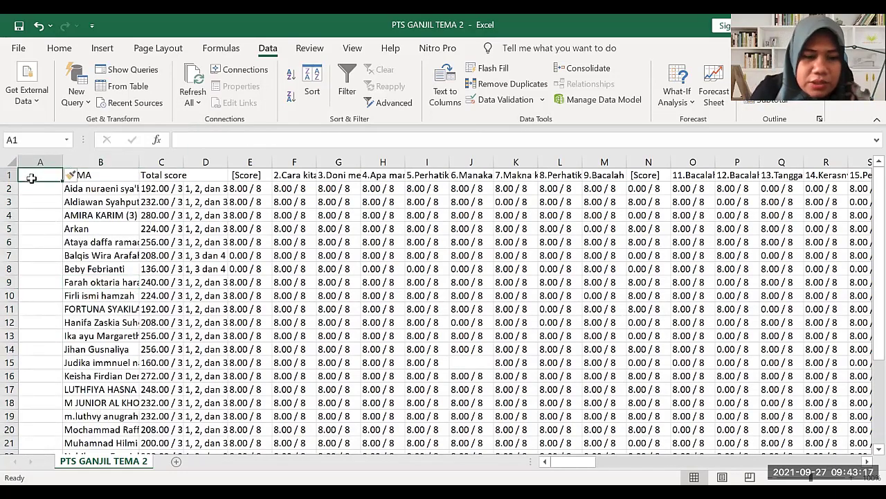
type("NO")
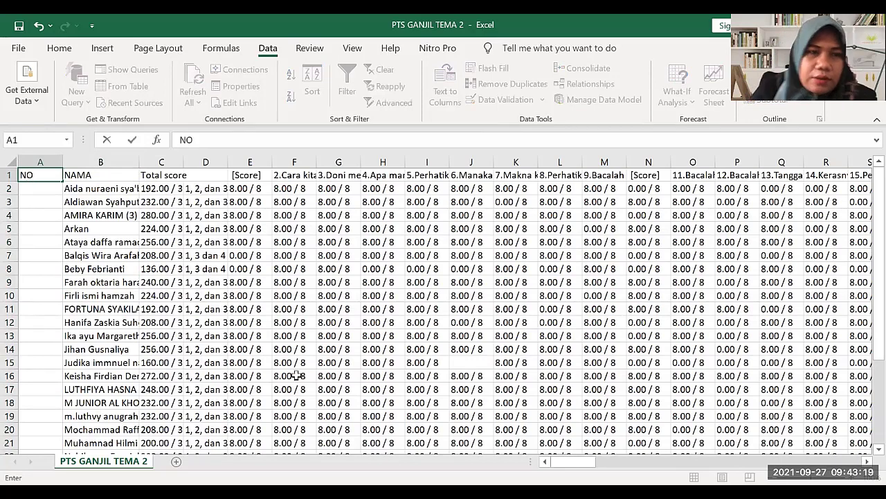
type(".")
left_click(248, 282)
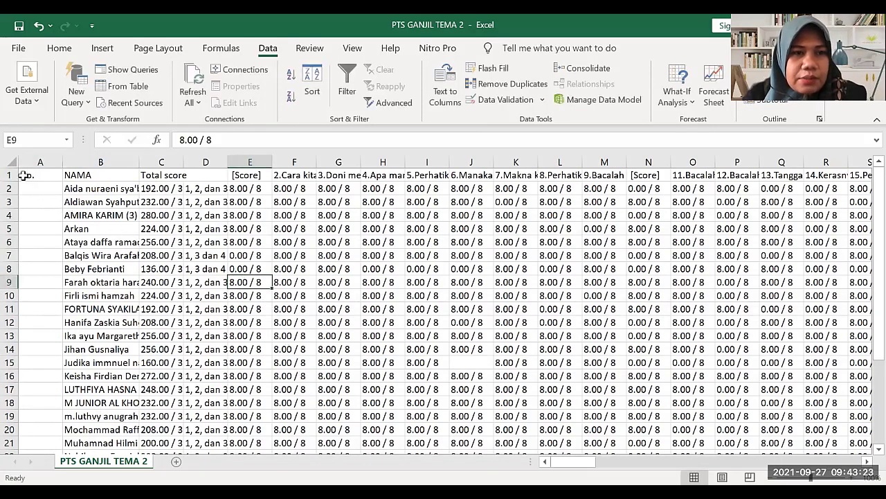
Apply outline and inside borders to the whole table range A1:AR29
left_click_drag(23, 175, 858, 421)
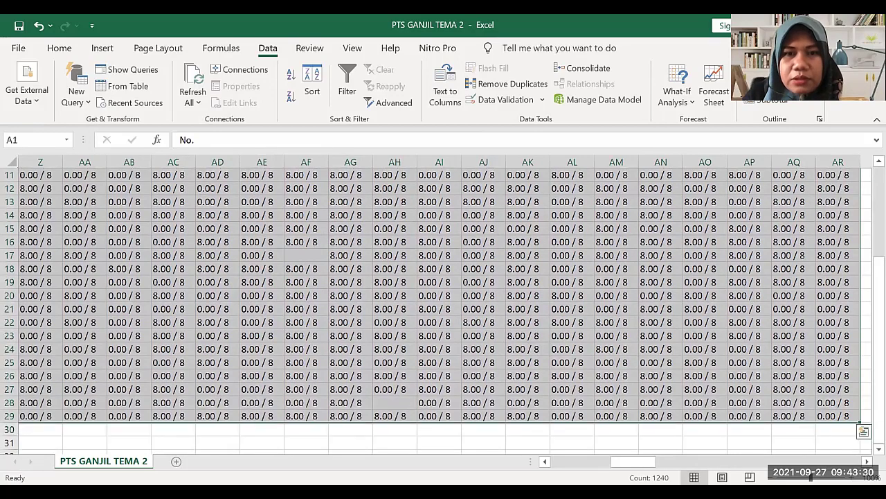
right_click(244, 231)
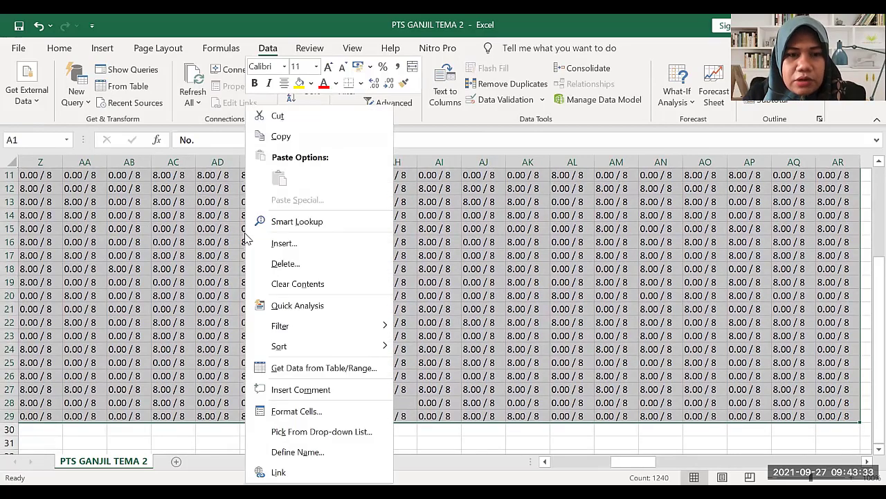
left_click(312, 411)
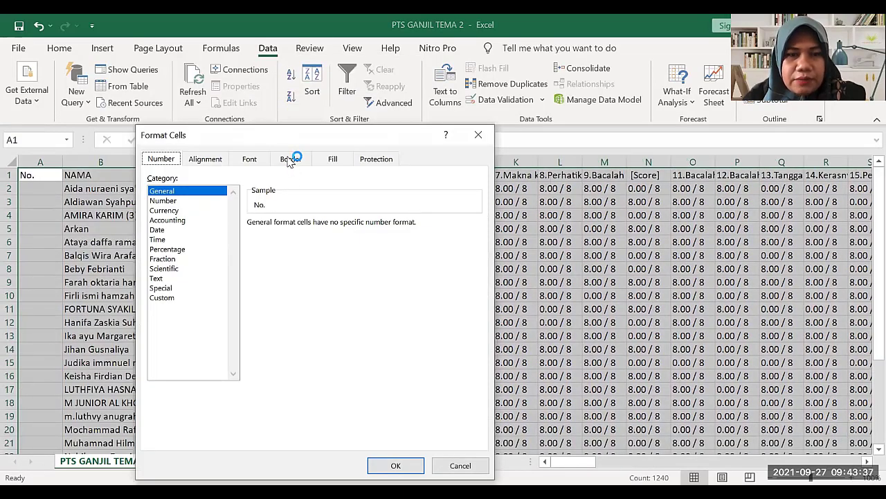
left_click(290, 159)
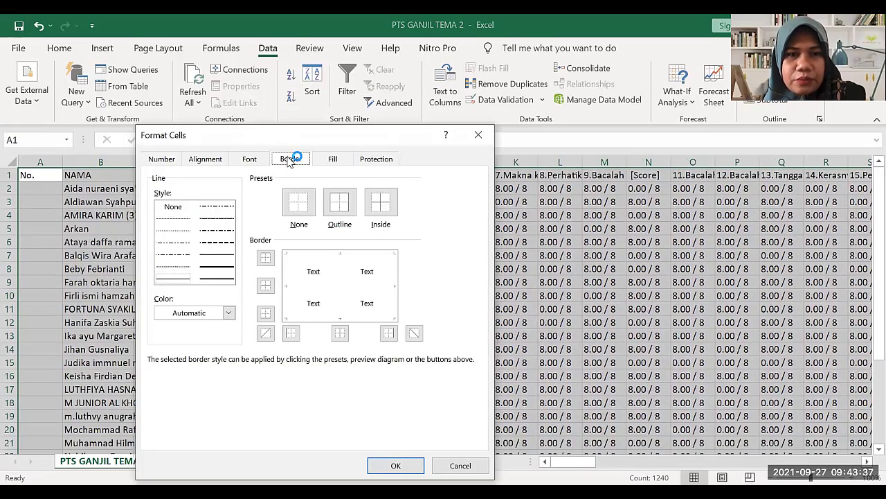
left_click(339, 257)
left_click(288, 280)
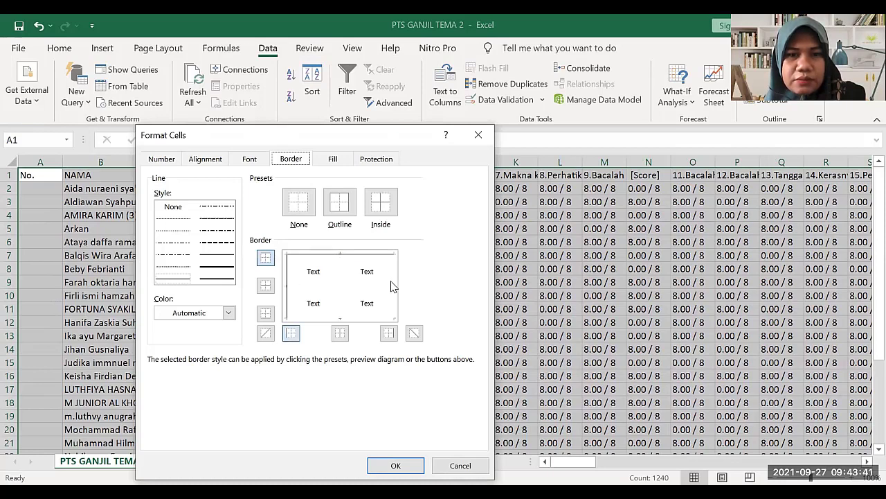
left_click(394, 286)
left_click(365, 319)
left_click(347, 287)
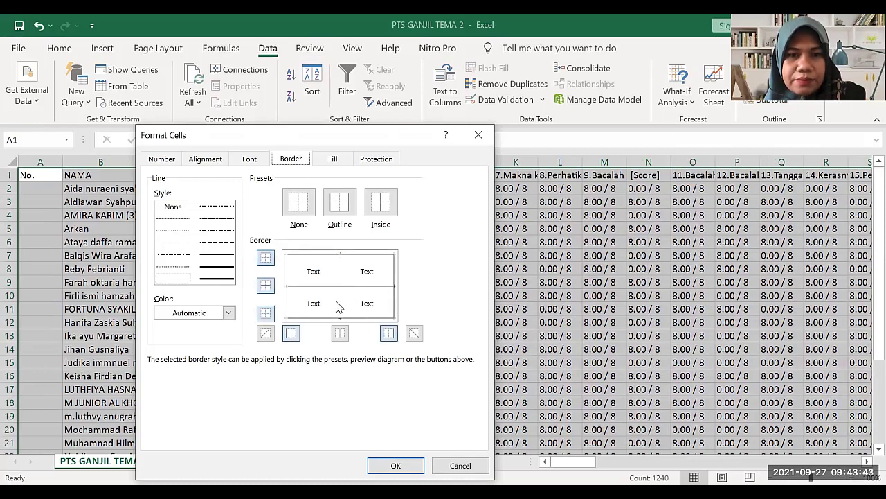
left_click(340, 305)
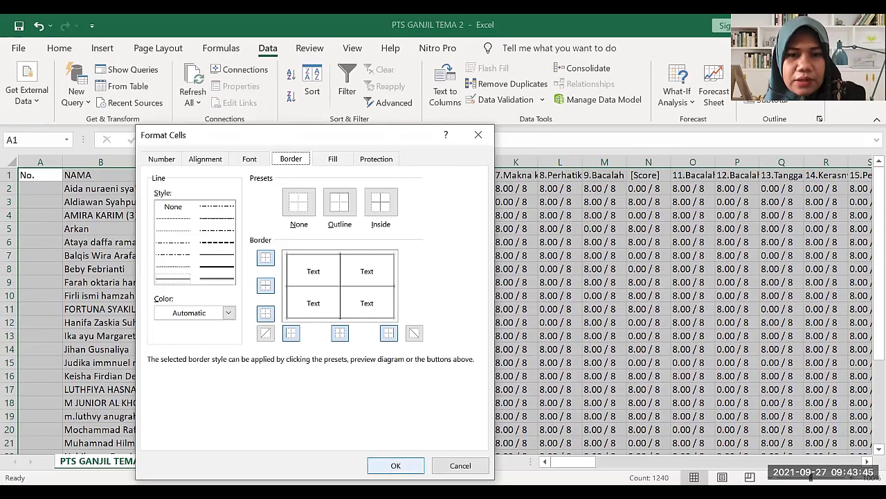
left_click(396, 465)
left_click(316, 313)
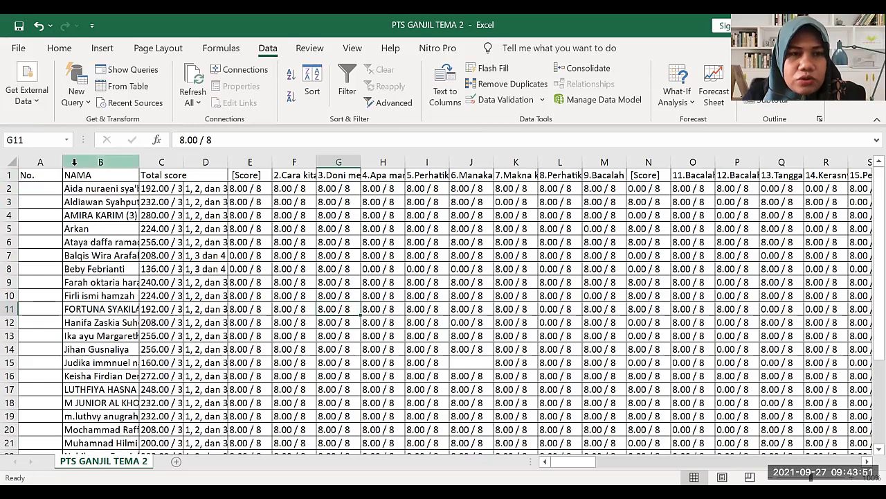
Insert five empty rows above the table's header row
right_click(9, 175)
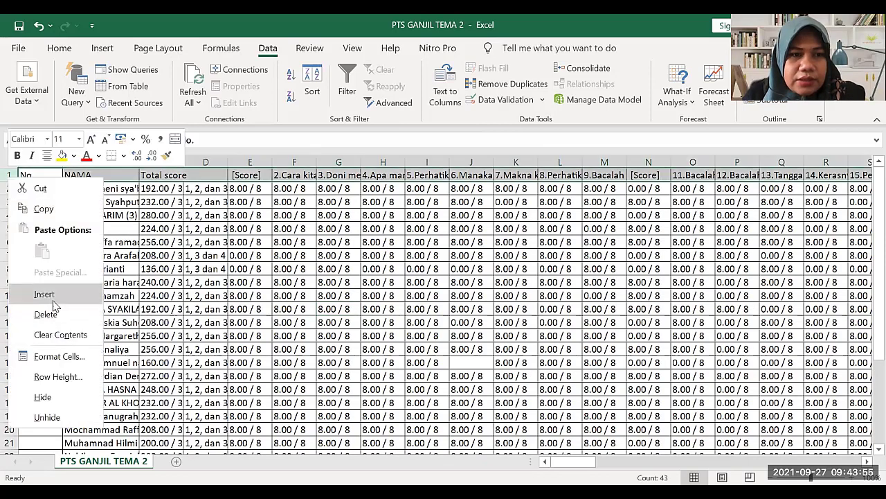
left_click(46, 290)
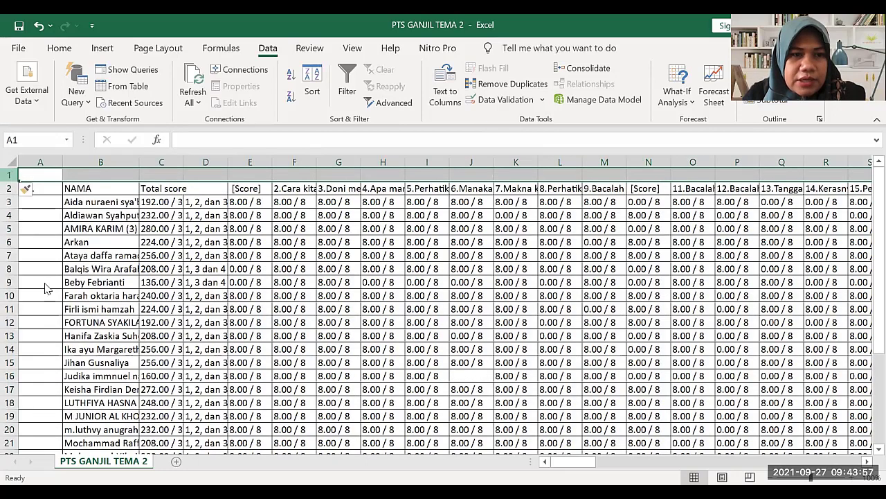
right_click(11, 175)
left_click(47, 291)
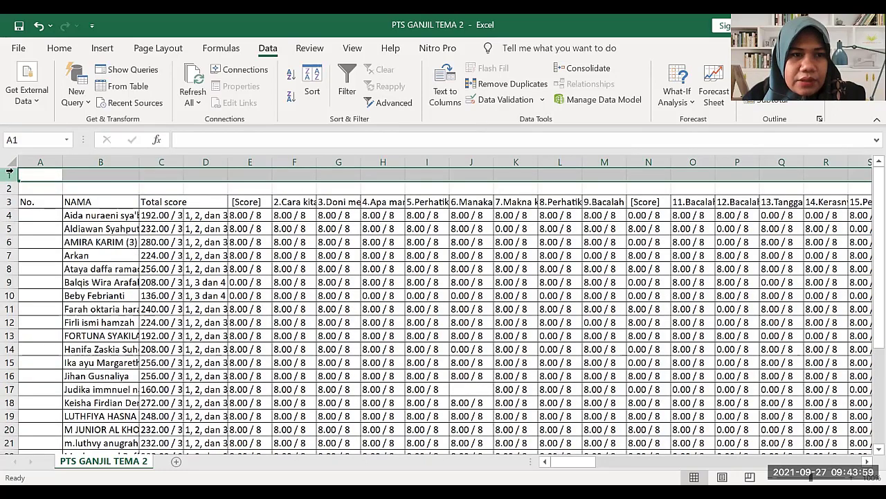
right_click(9, 175)
left_click(46, 289)
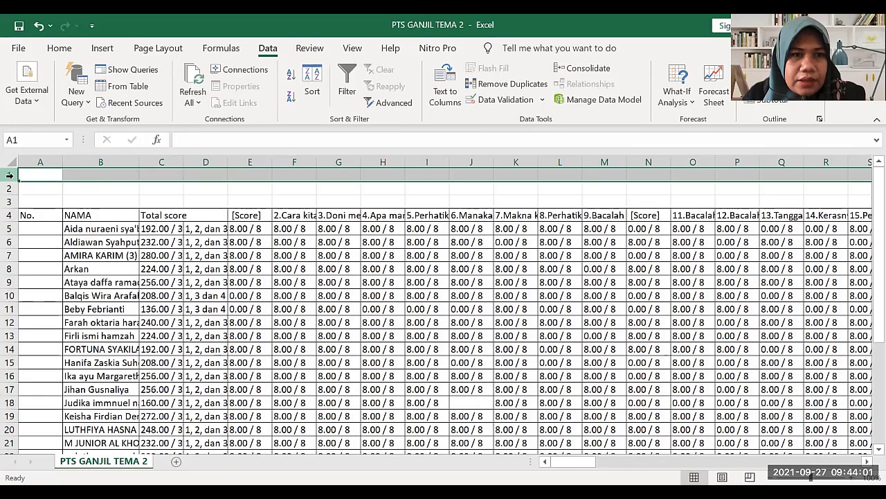
right_click(9, 174)
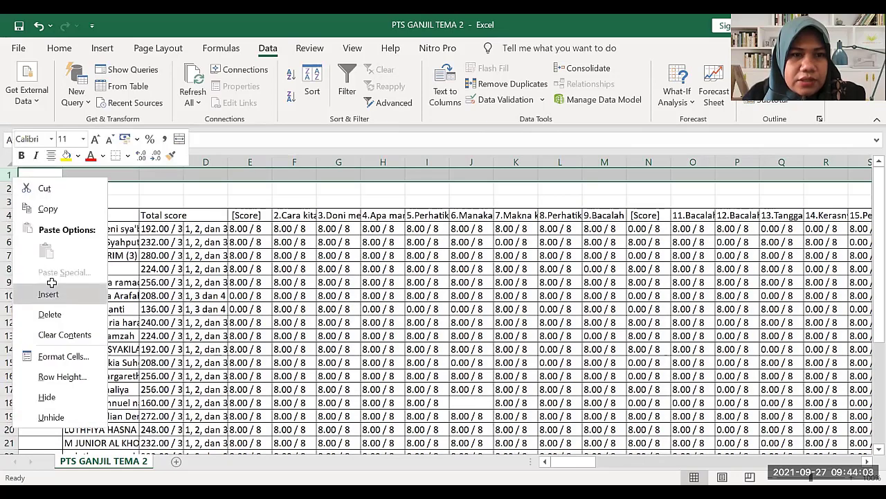
left_click(50, 285)
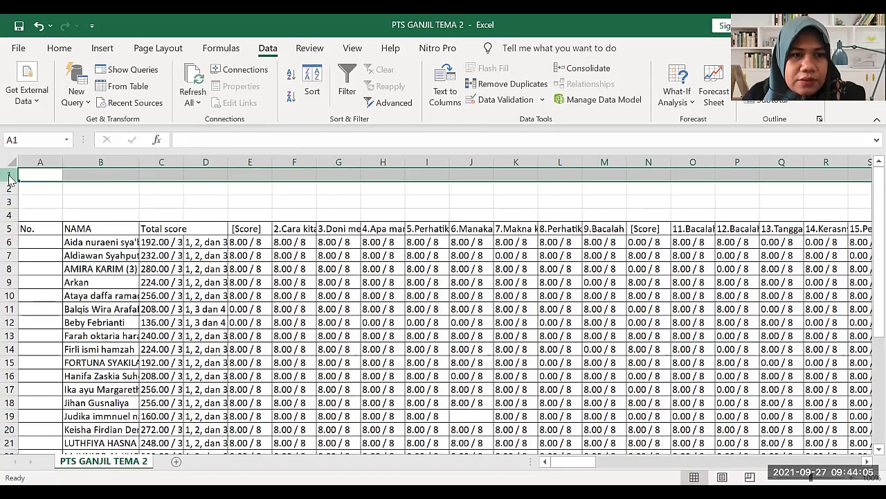
right_click(9, 178)
left_click(43, 292)
left_click(335, 277)
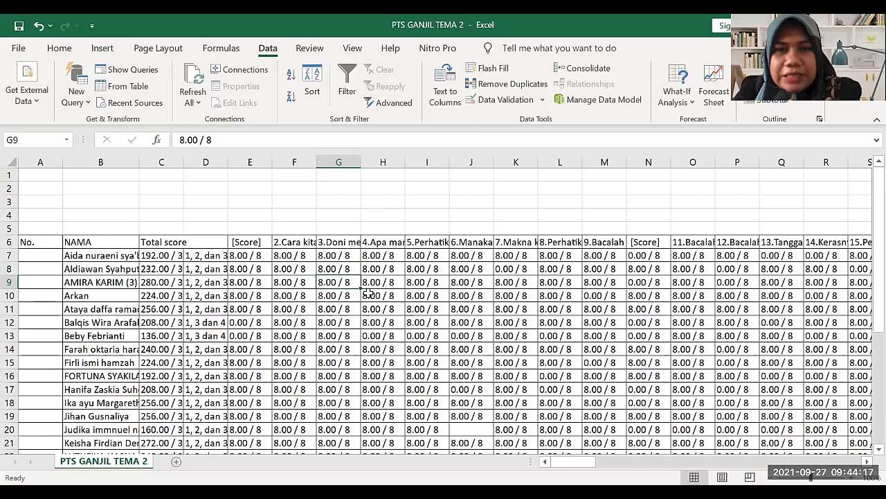
Replace every "8.00 / 8" score in the sheet with 1, copying the search text from cell K7
left_click(50, 54)
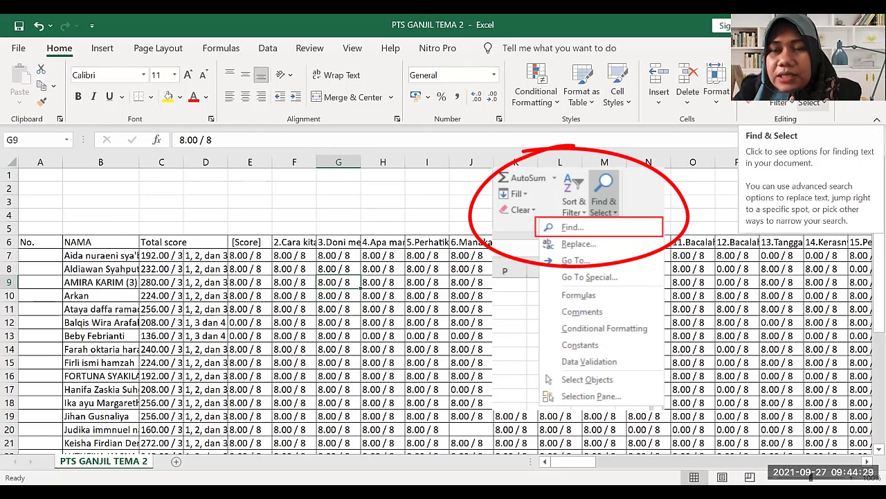
left_click(815, 102)
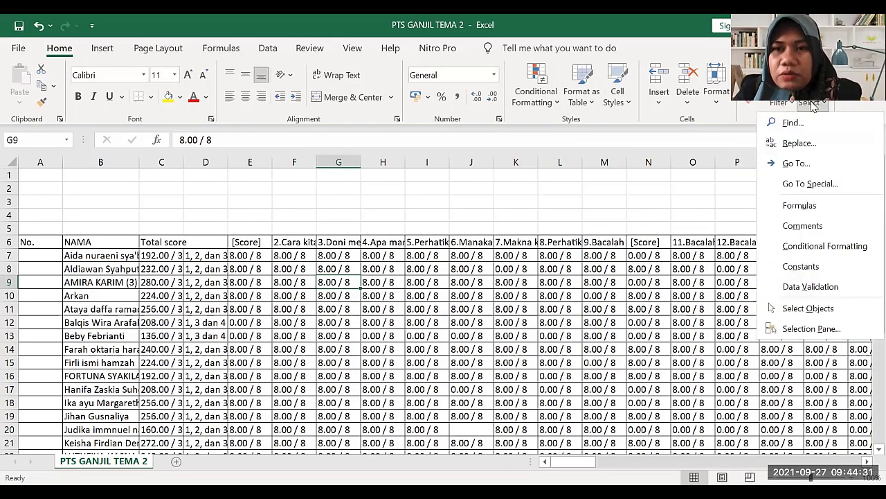
left_click(799, 143)
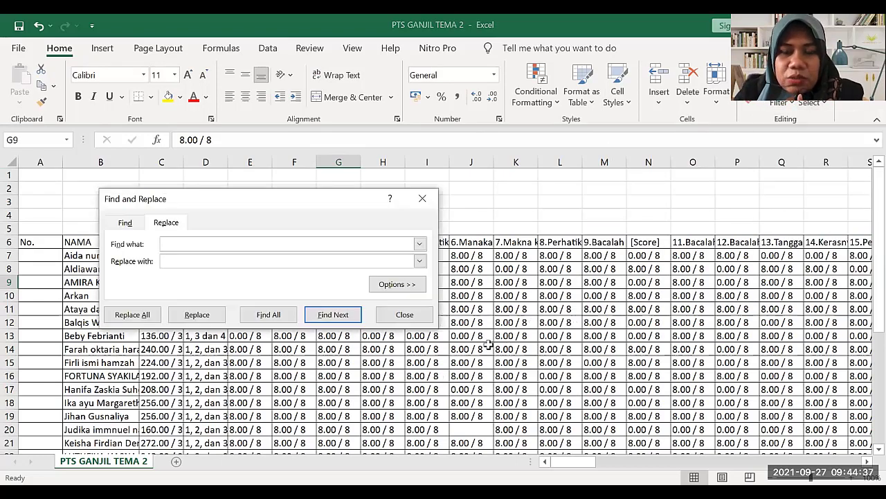
left_click(516, 256)
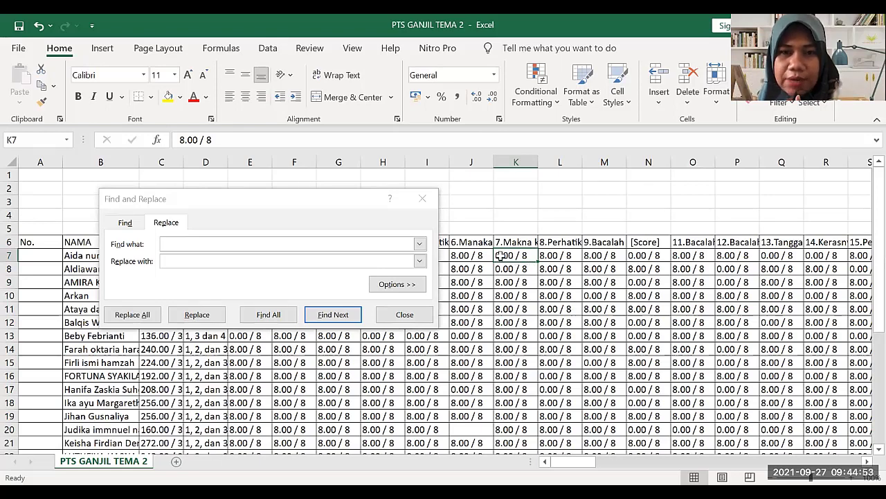
right_click(501, 256)
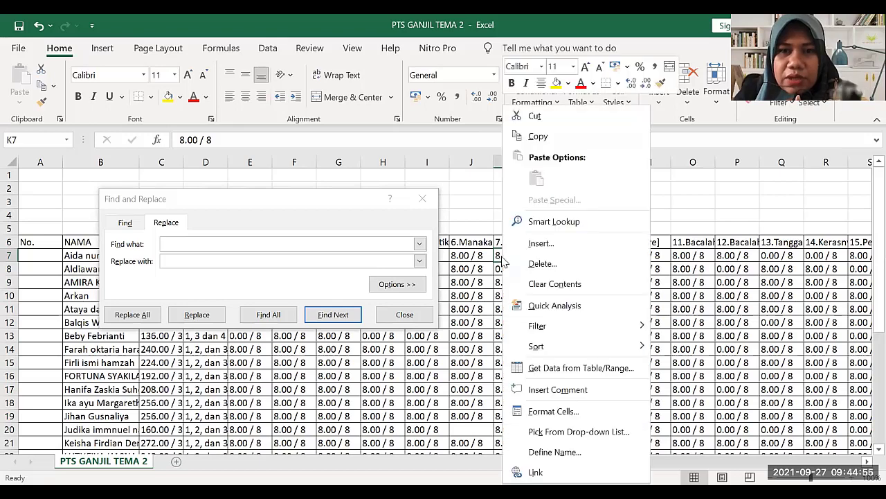
left_click(537, 136)
right_click(185, 242)
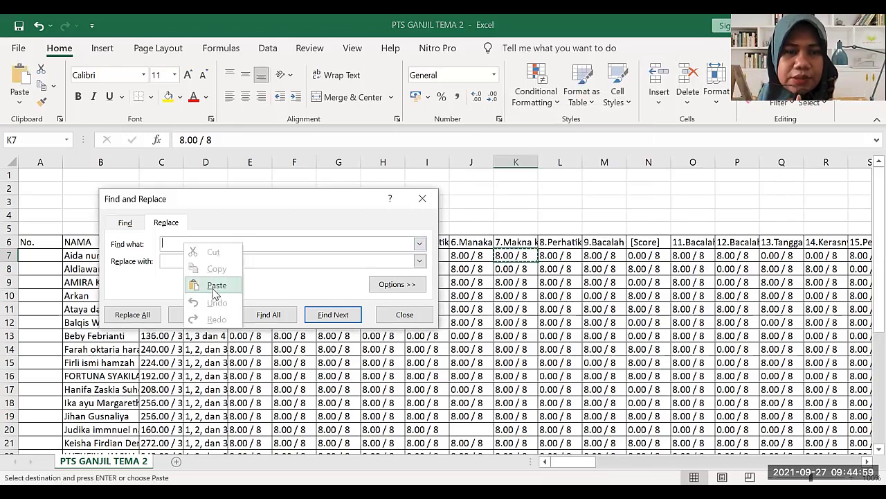
left_click(216, 285)
left_click(178, 263)
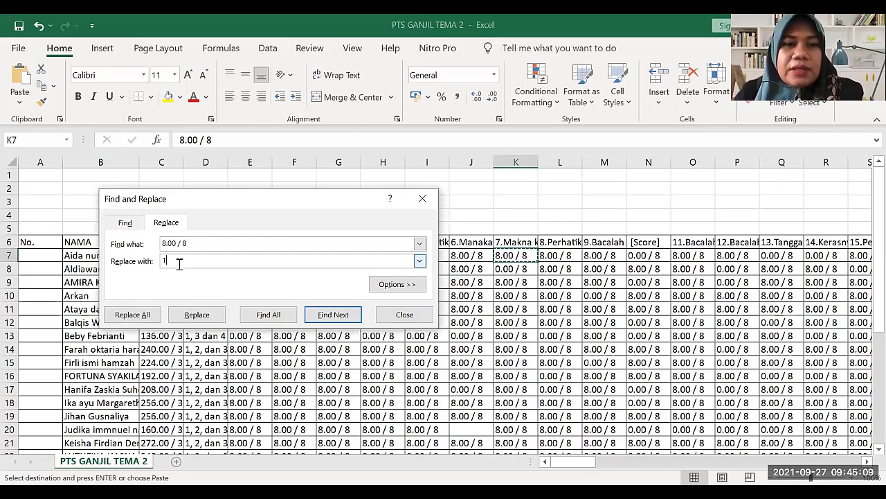
left_click(131, 321)
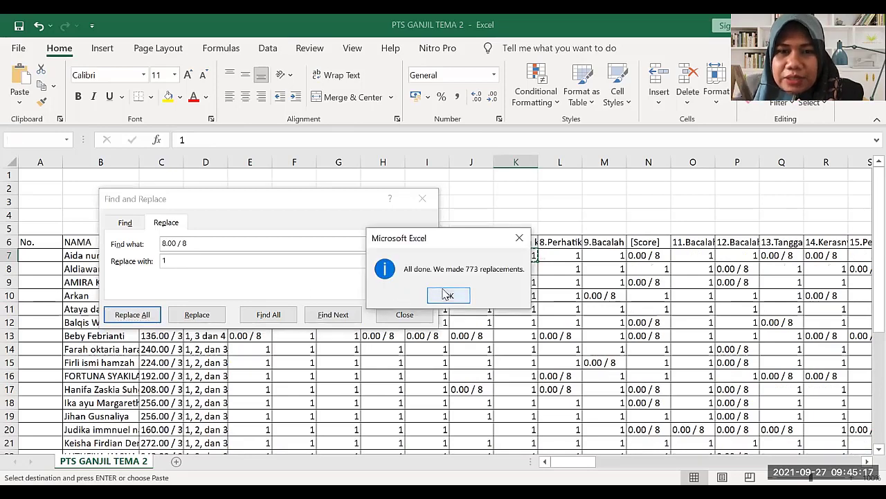
left_click(447, 295)
left_click(423, 318)
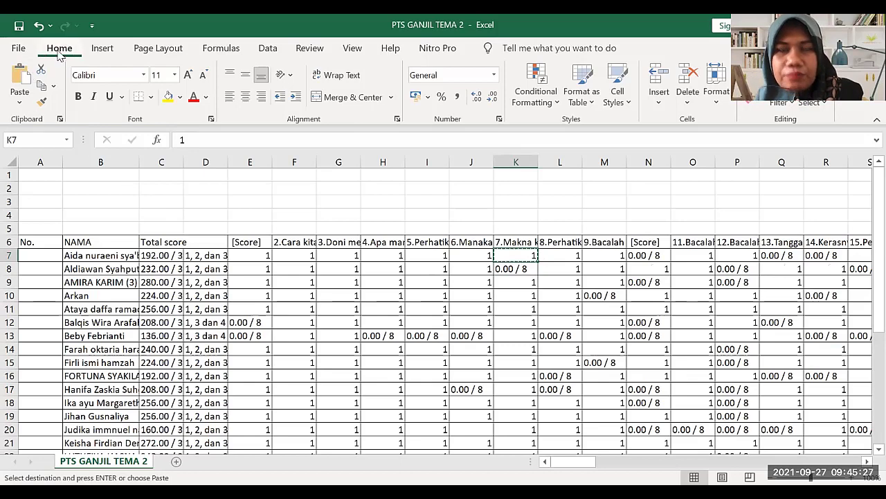
Replace every "0.00 / 8" score in the sheet with 0, copying the search text from cell K8
left_click(825, 103)
left_click(808, 145)
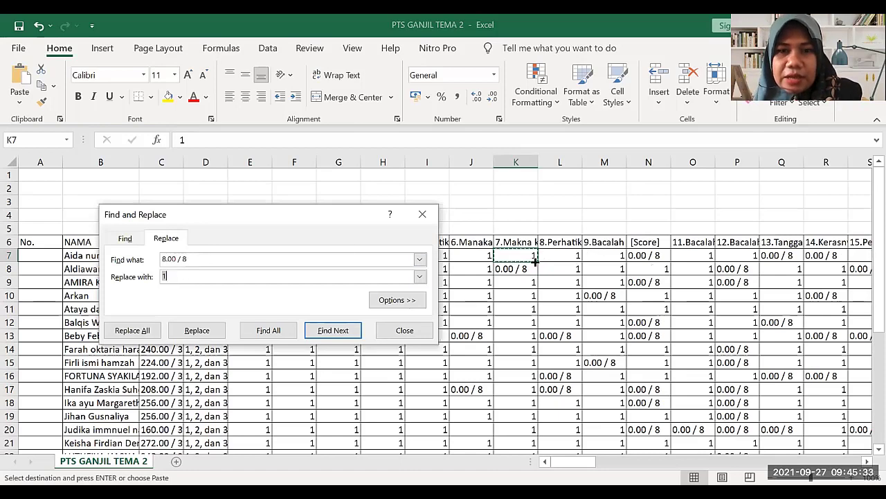
left_click_drag(207, 258, 160, 275)
key("BackSpace")
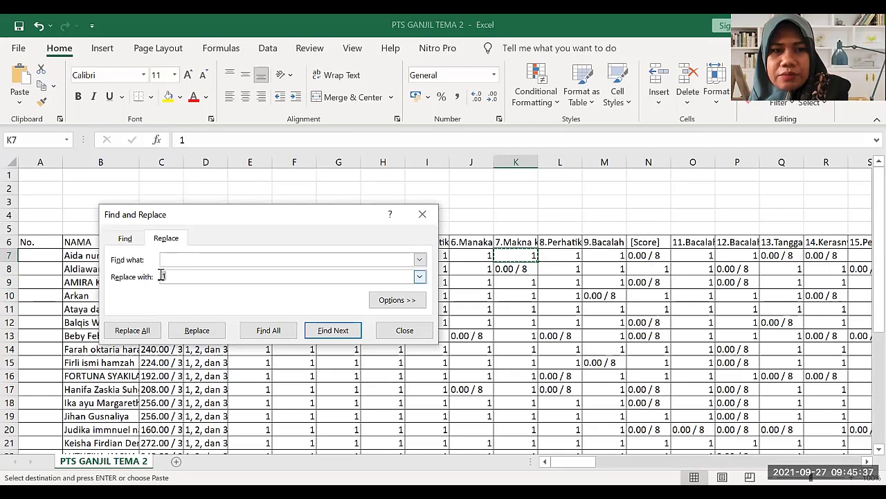
key("BackSpace")
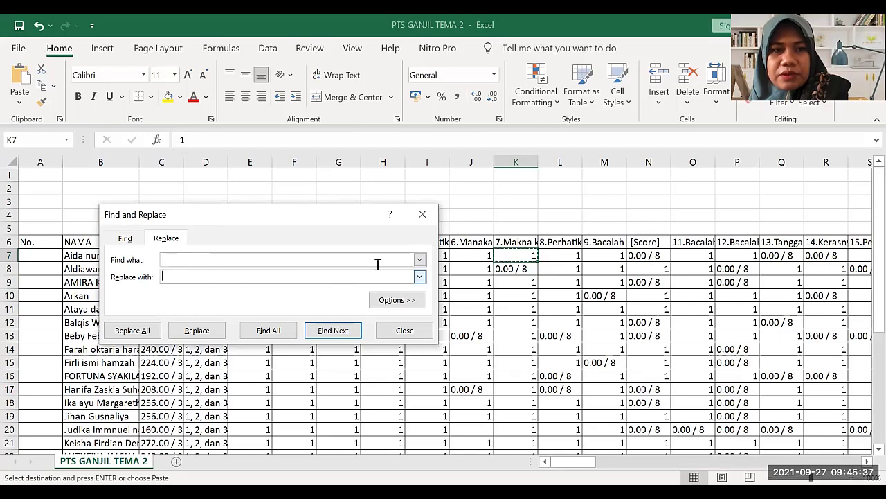
right_click(516, 273)
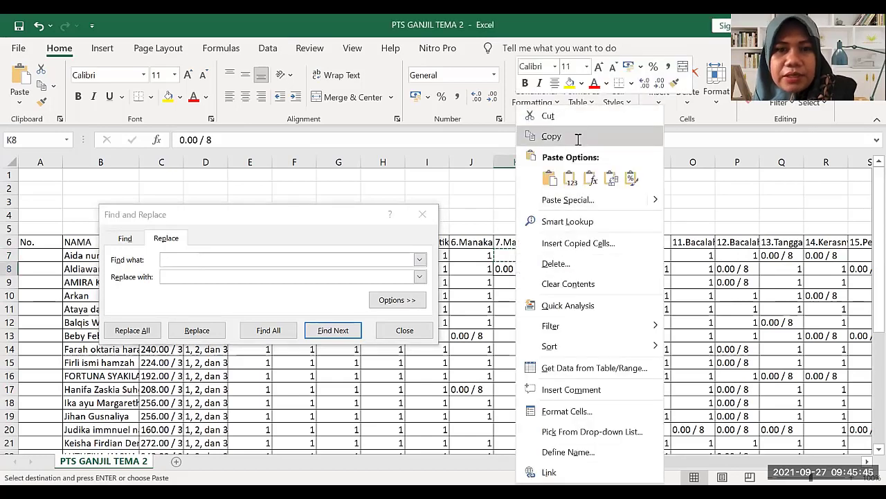
left_click(202, 259)
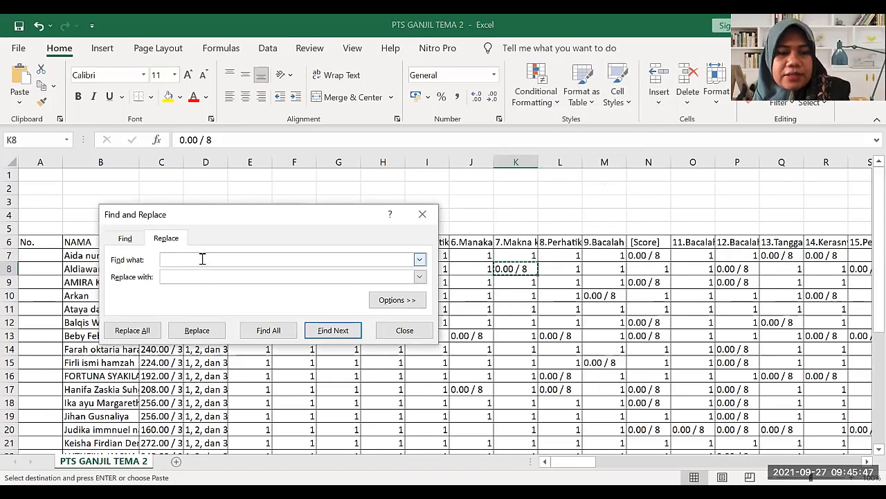
type("0.00 / 8")
left_click(204, 275)
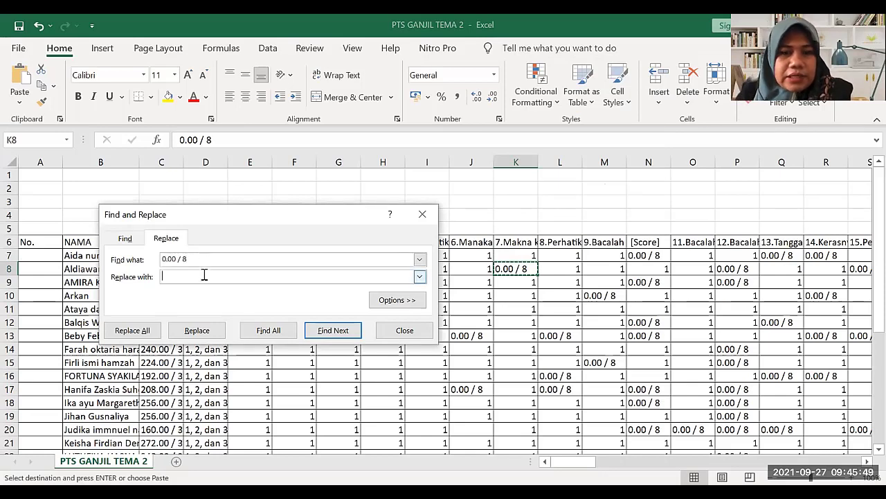
type("0")
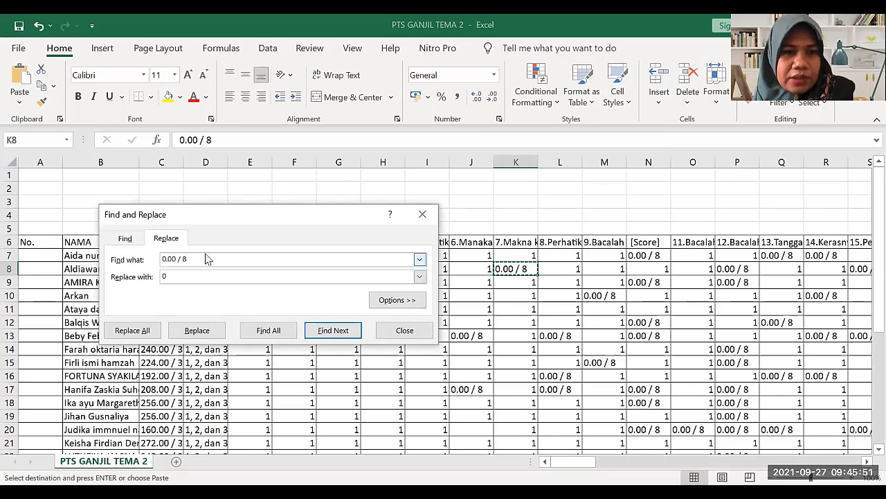
left_click(186, 276)
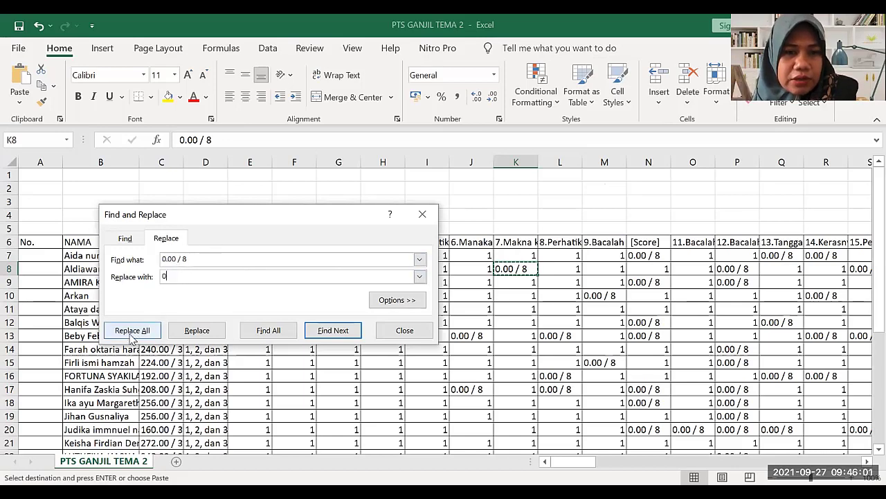
left_click(127, 331)
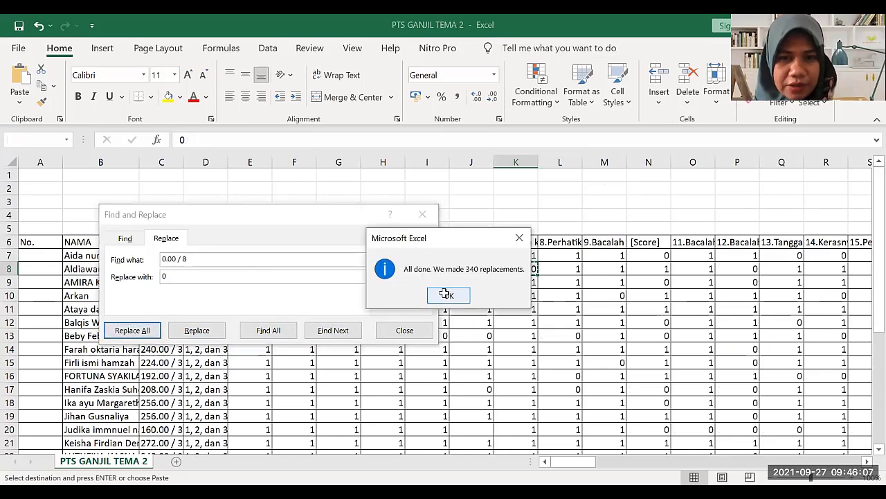
left_click(448, 295)
left_click(422, 214)
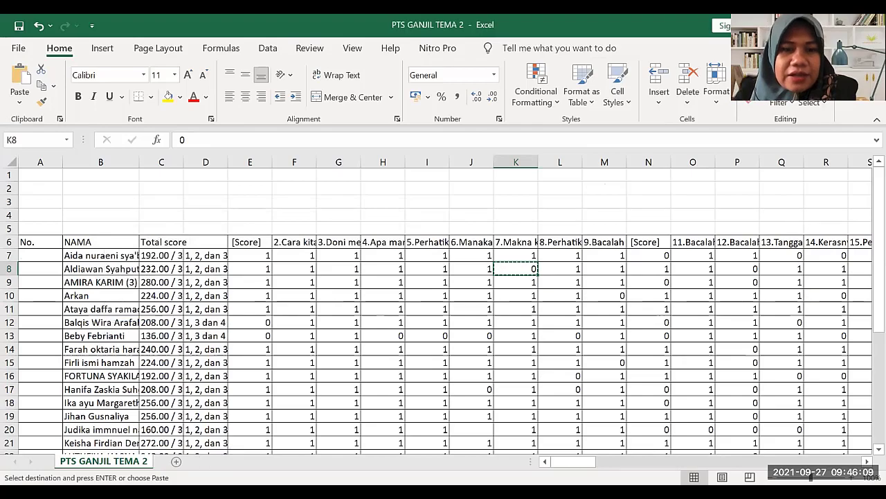
Delete column D, which holds the answer texts between the Total score and first [Score] columns
mouse_move(575, 461)
left_mouse_down()
mouse_move(604, 461)
mouse_move(566, 462)
left_mouse_up()
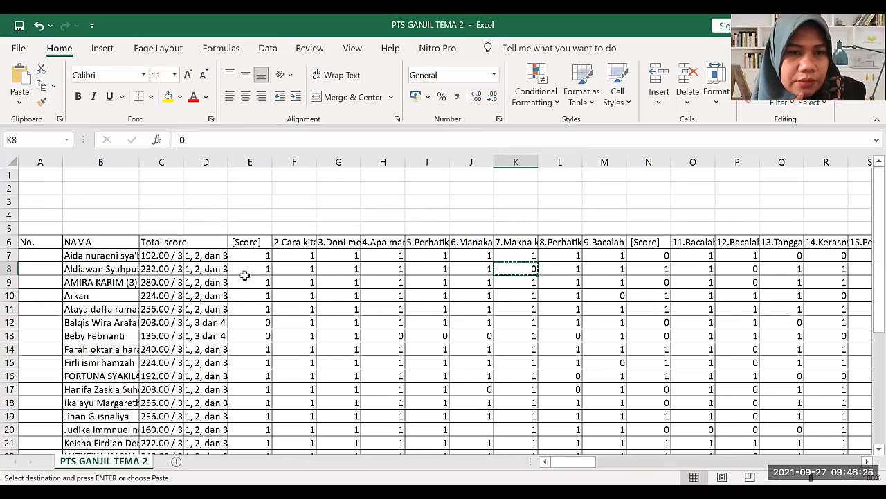
left_click(196, 256)
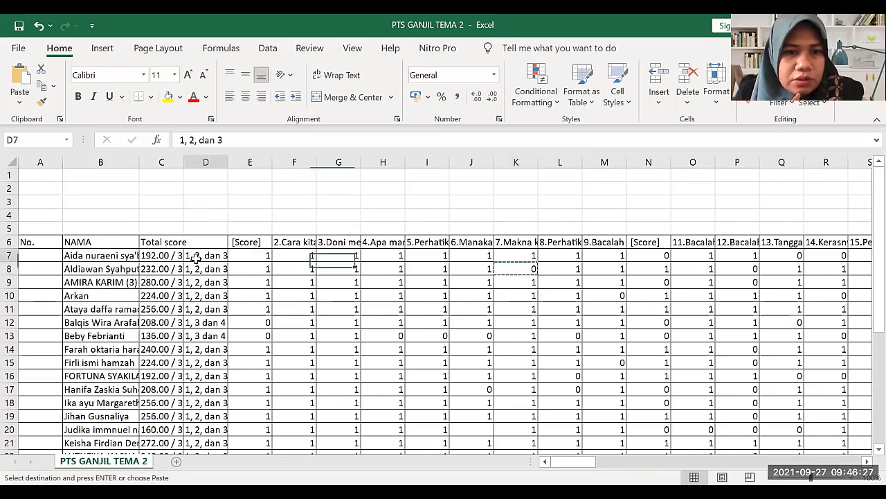
left_click(203, 160)
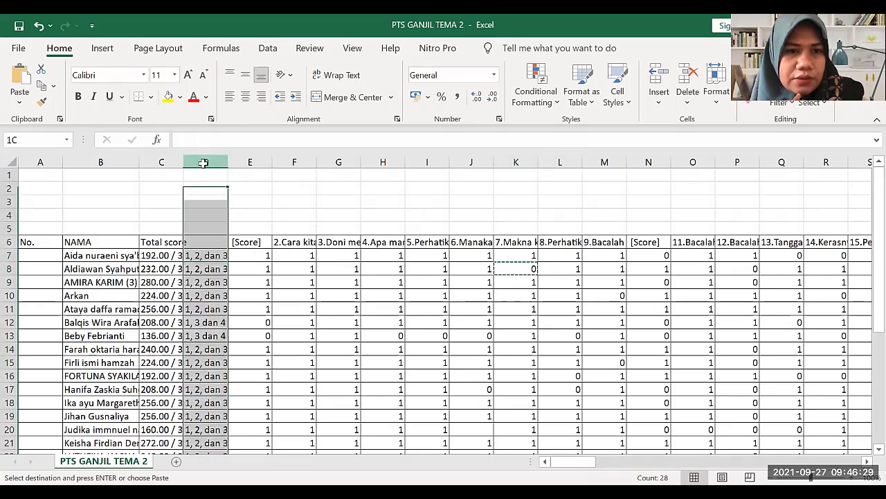
right_click(204, 162)
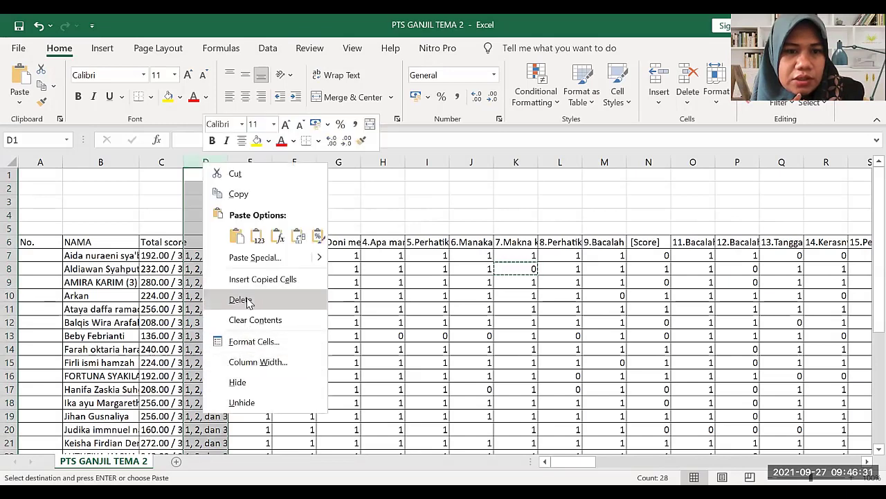
left_click(247, 299)
left_click(247, 307)
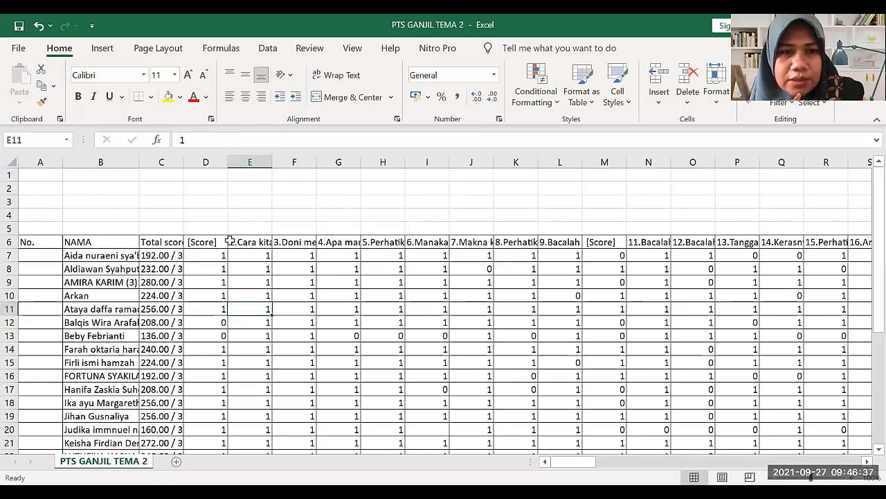
Replace the first eight question headers in D6:K6 with the number series 1 to 8
left_click(208, 243)
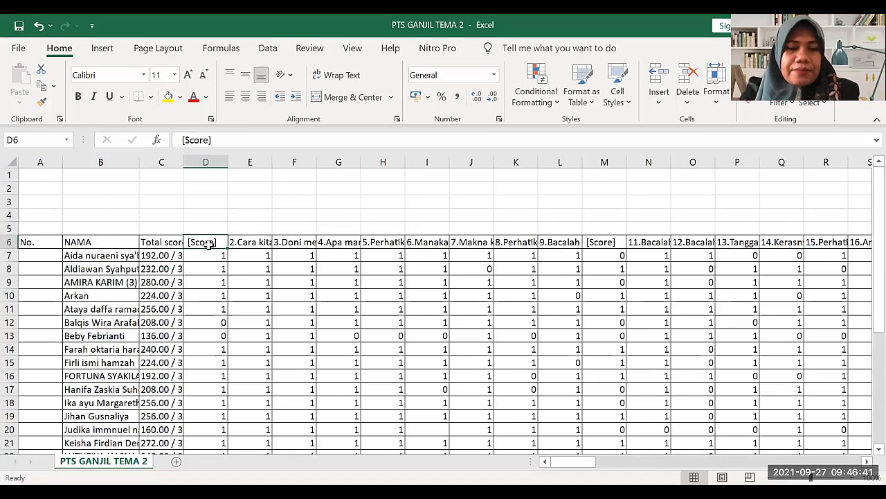
type("1")
key("Tab")
type("2")
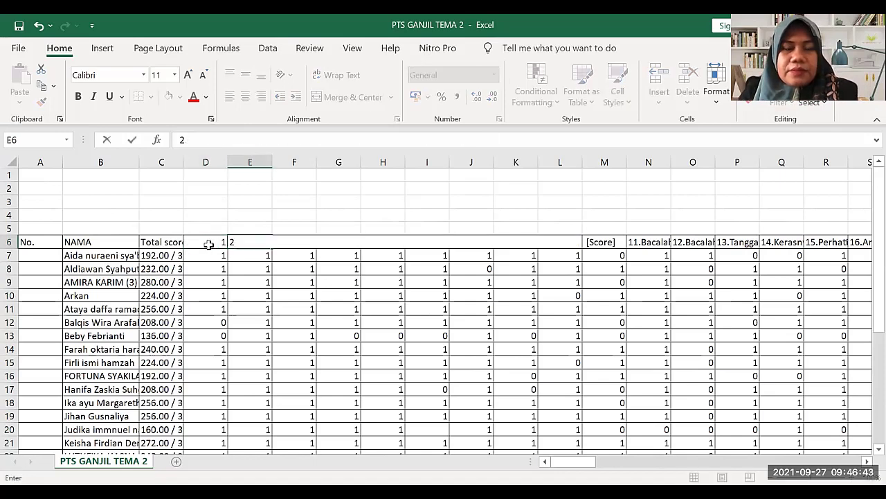
left_click(208, 243)
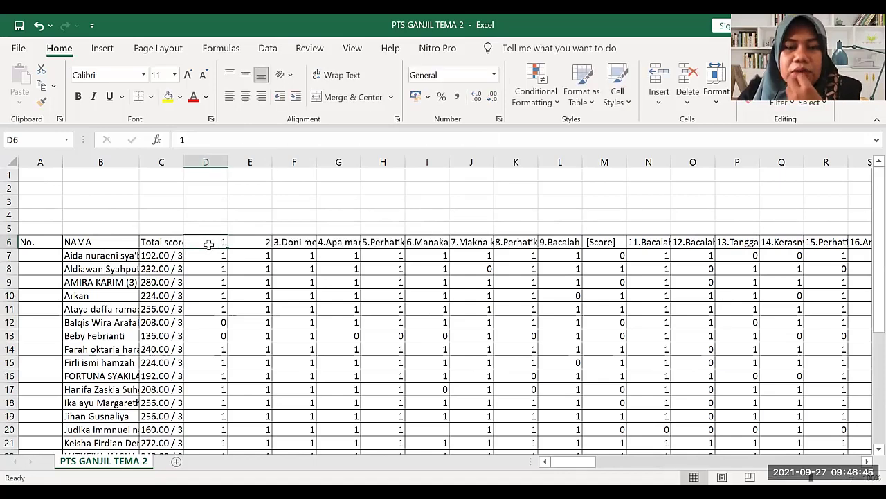
left_click(514, 242)
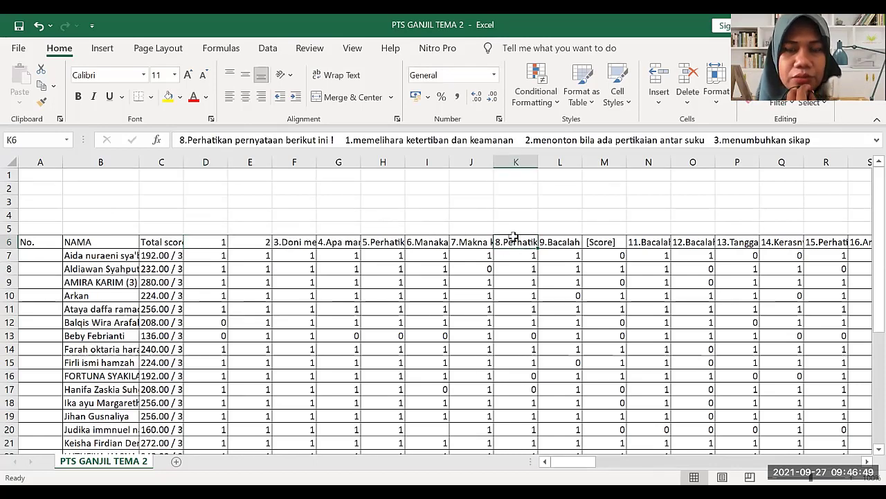
left_click(213, 242)
left_click_drag(213, 242, 524, 253)
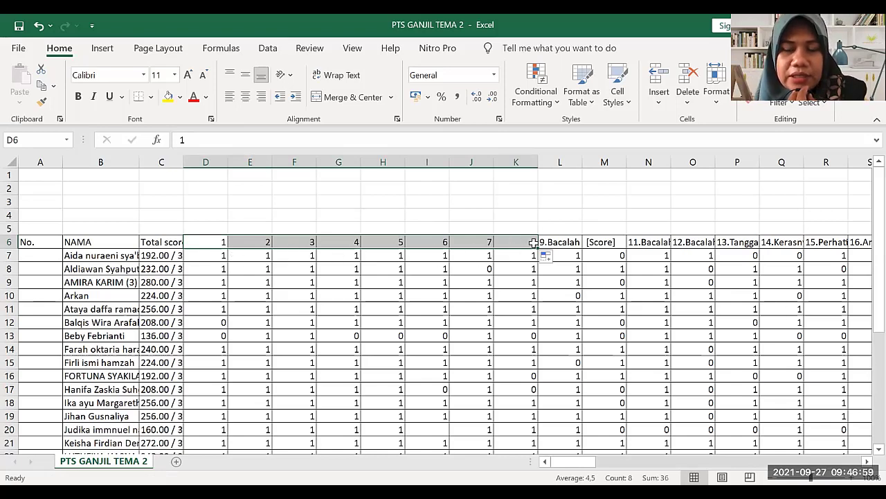
Insert a new column L after question 8 and enter the header "NILAI PKN 3.2" in cell L6
right_click(550, 168)
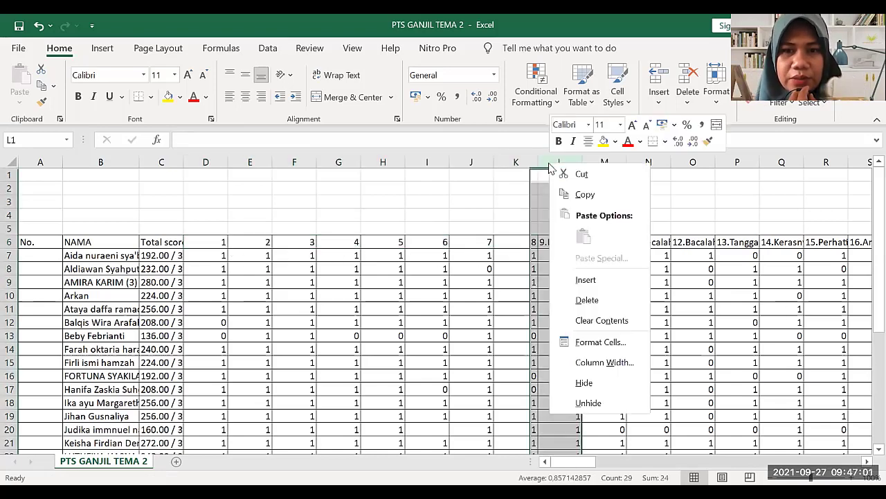
left_click(587, 284)
left_click(552, 243)
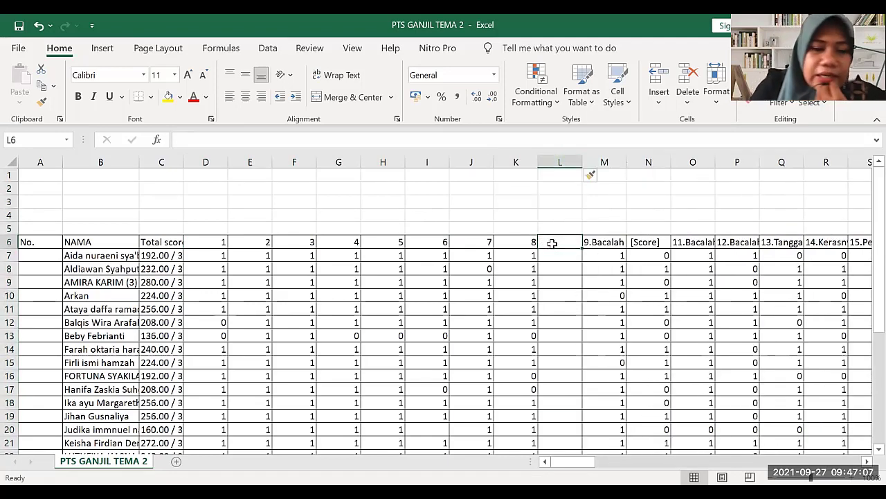
type("N")
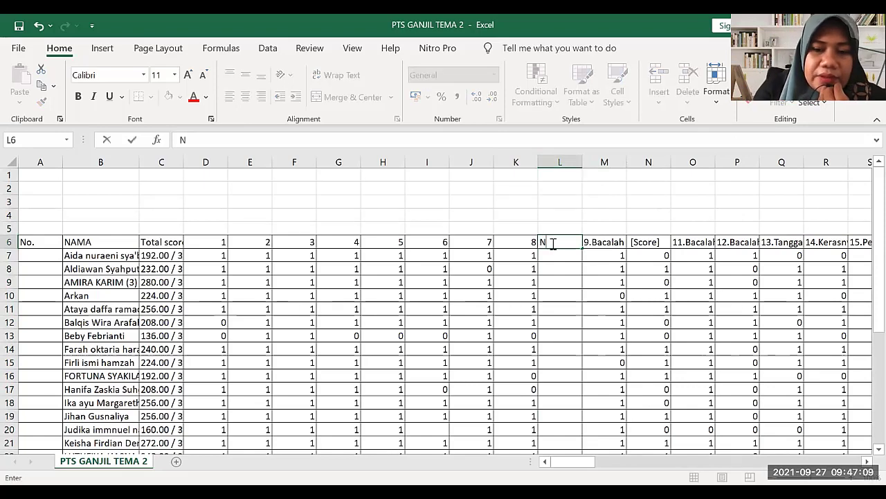
type("ILA")
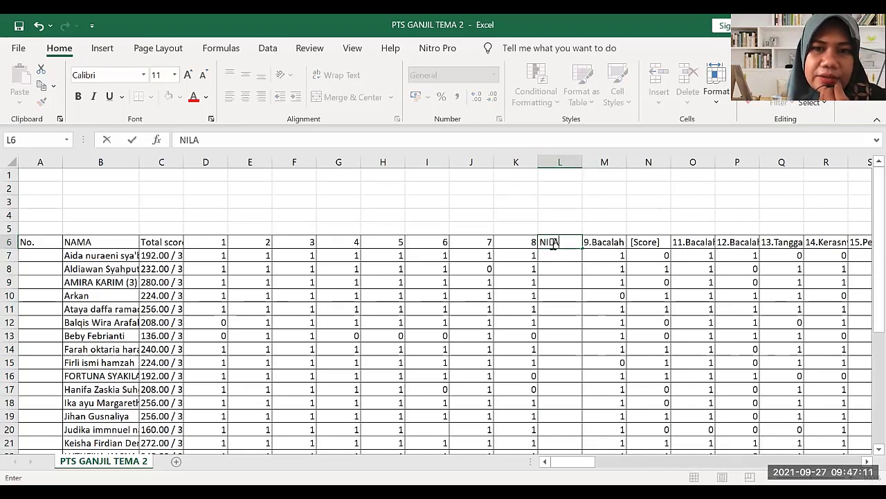
key("BackSpace")
key("BackSpace")
type("LA")
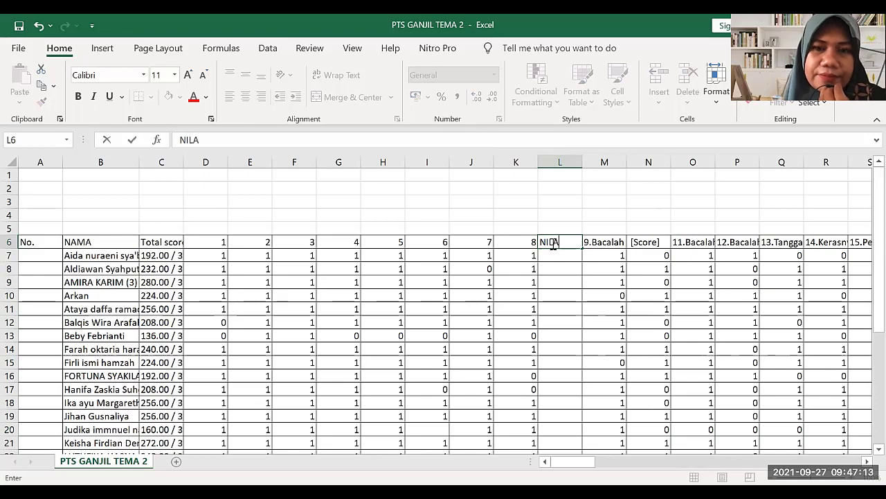
type("I")
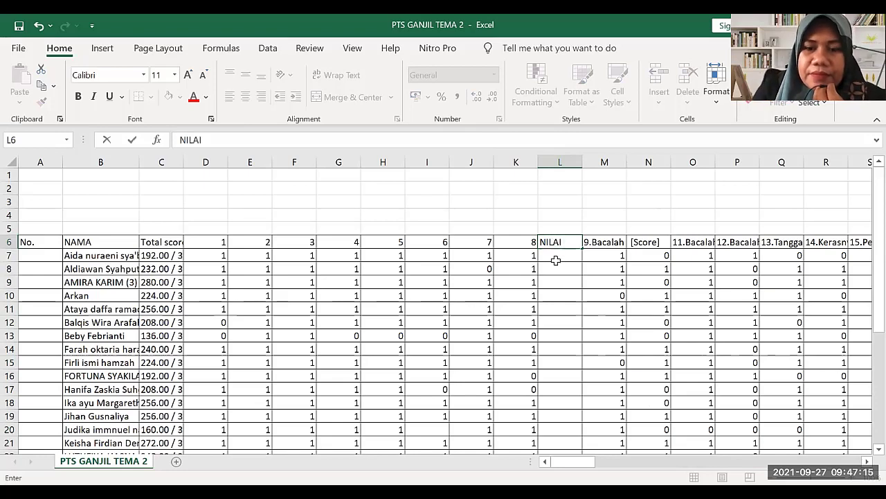
type(" PKN")
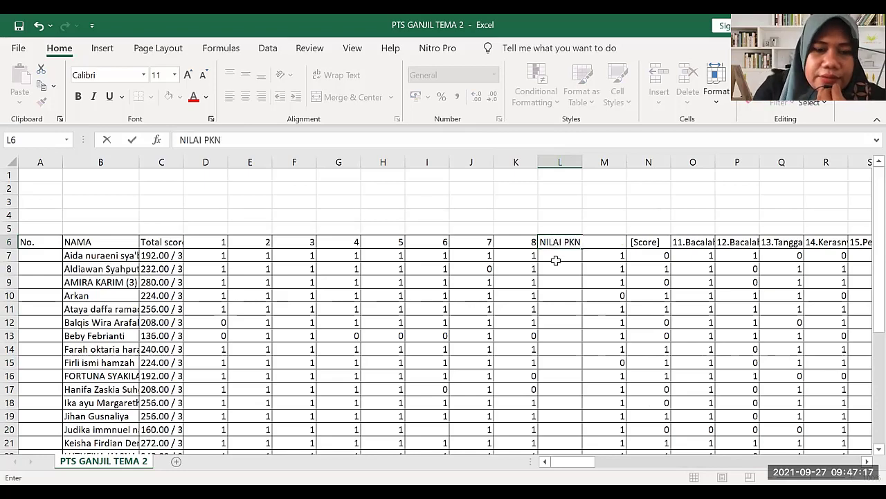
type(" 3.2")
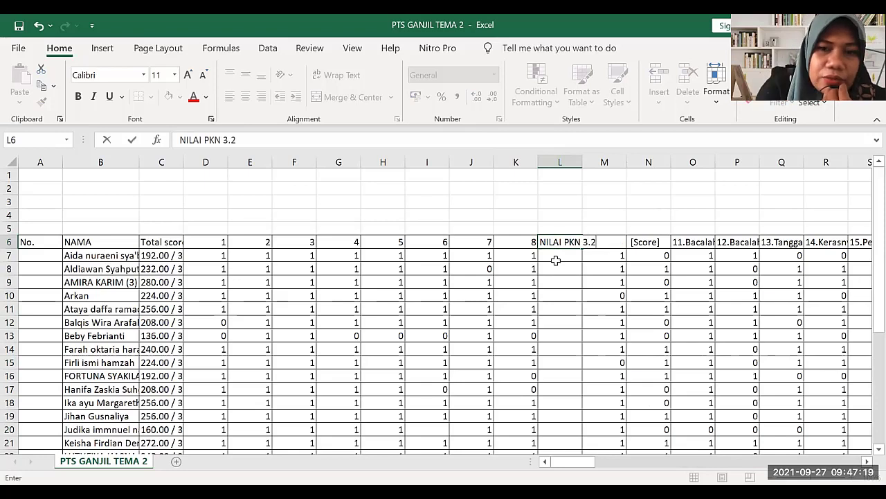
key("Return")
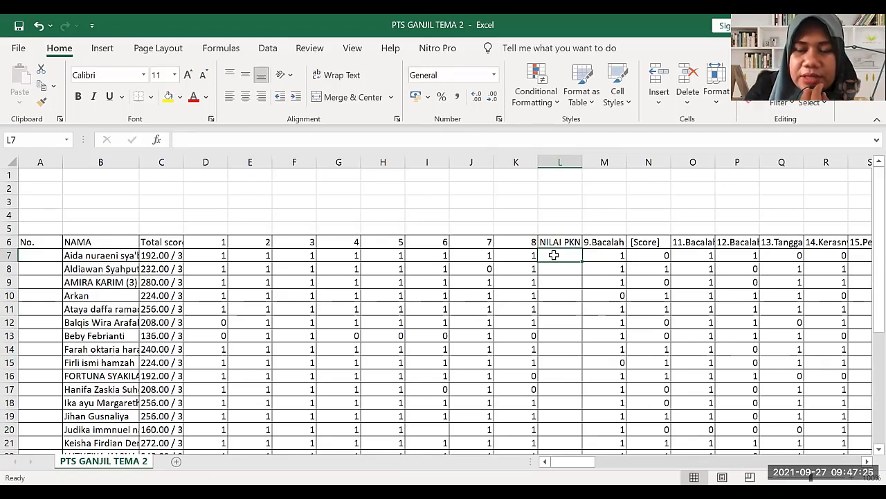
Calculate the PKN 3.2 grade in L7 with =SUM(D7:K7)/8*100 and fill the formula down to L34
type("=")
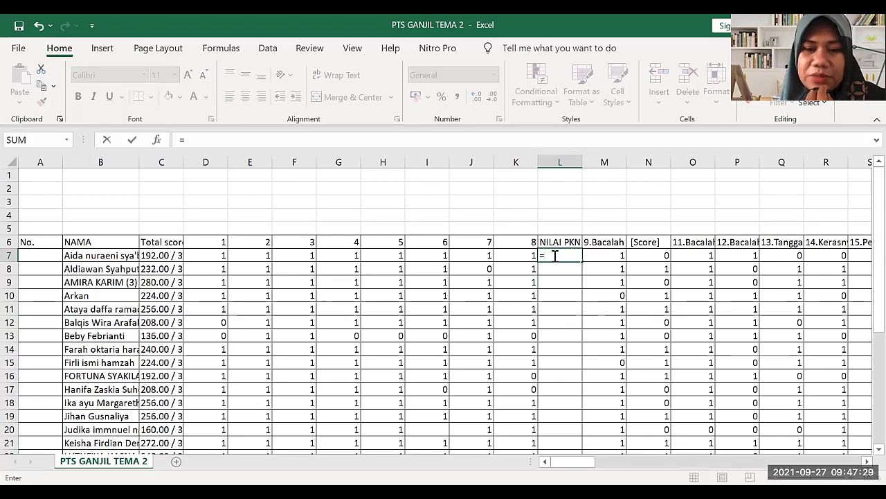
type("SUM")
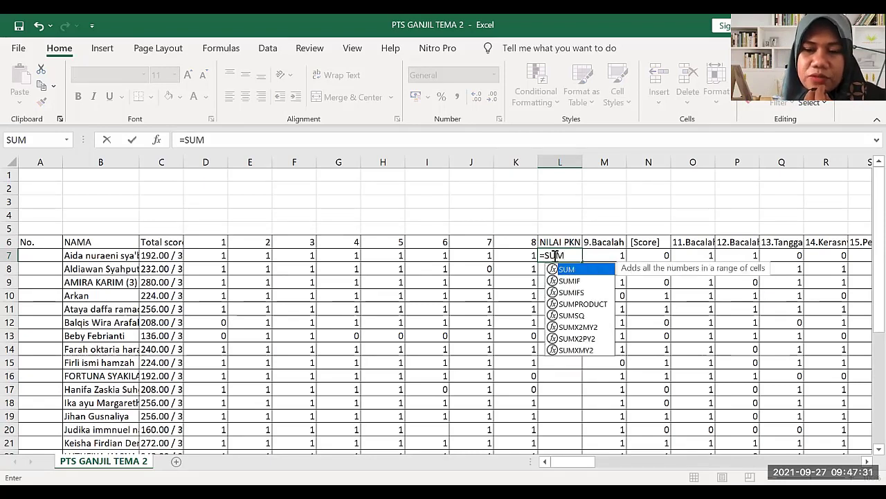
type("(")
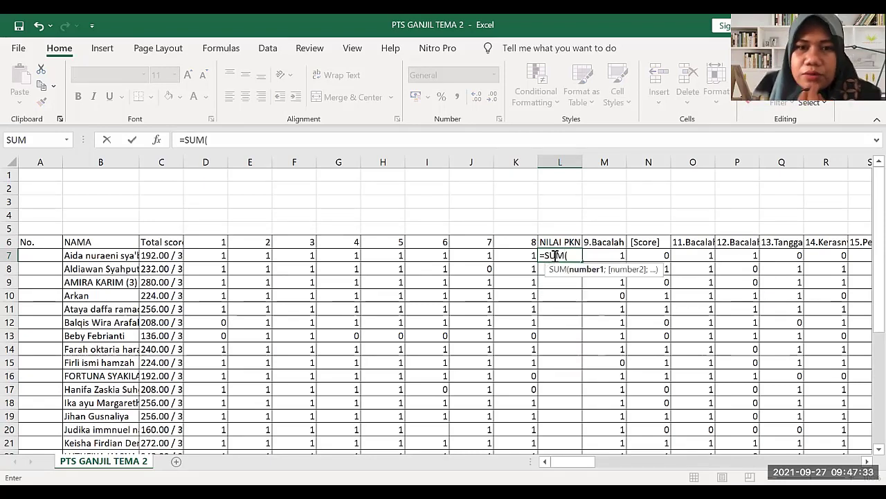
left_click(211, 255)
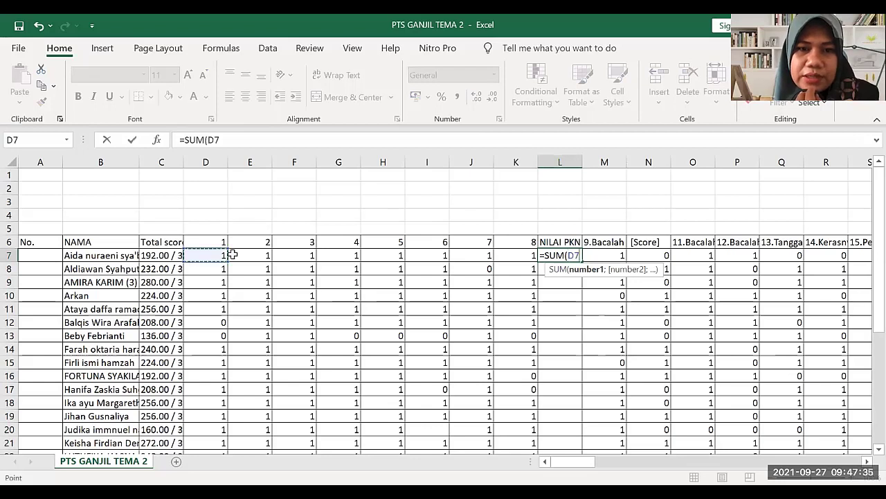
left_click(521, 256, "shift")
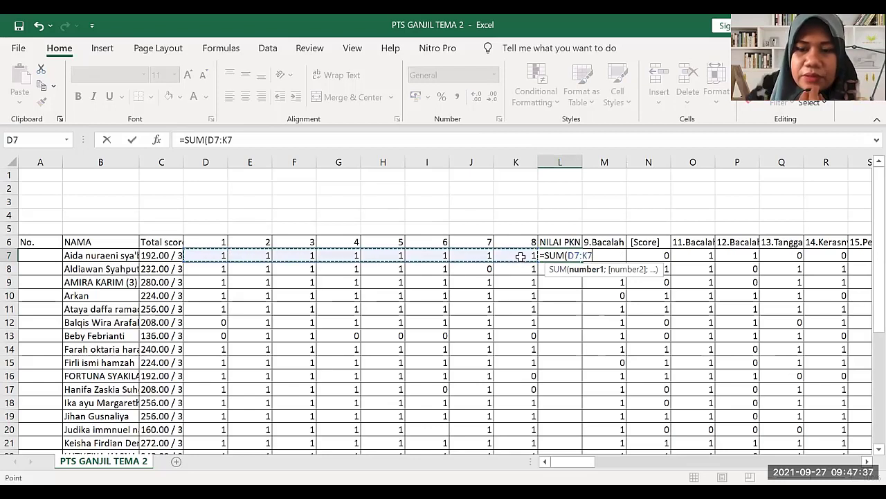
type(")/")
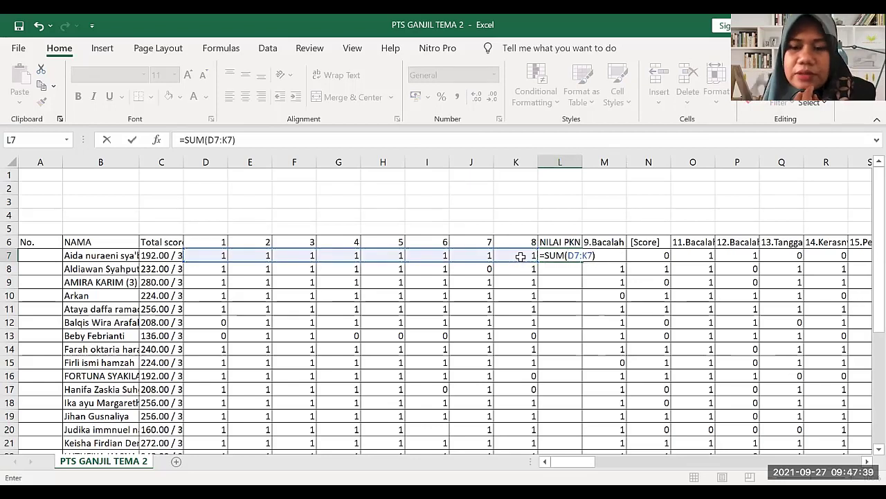
type("8")
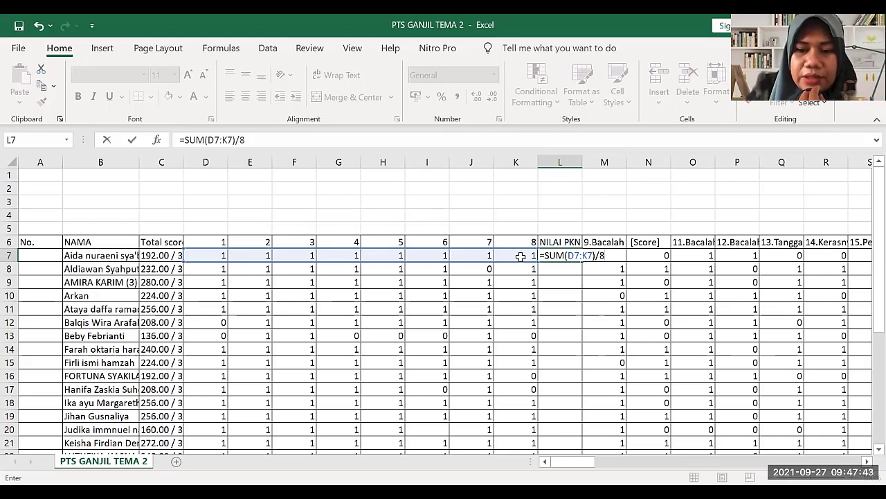
type("*100")
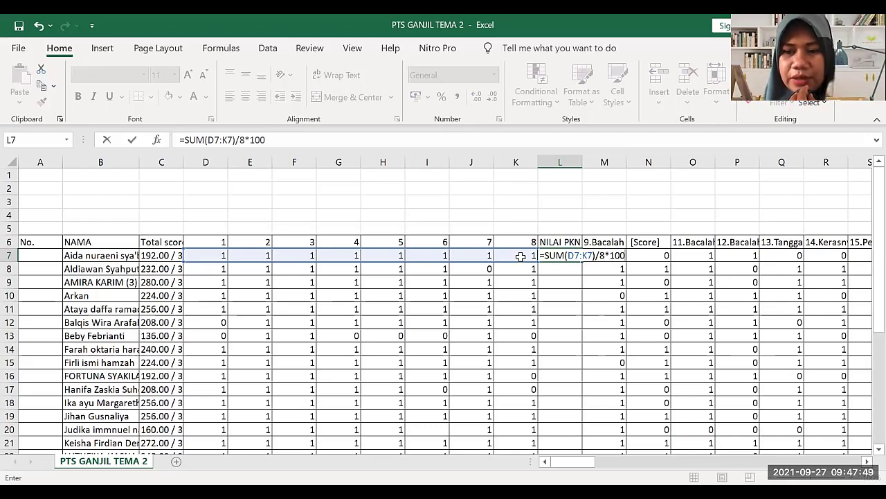
key("Return")
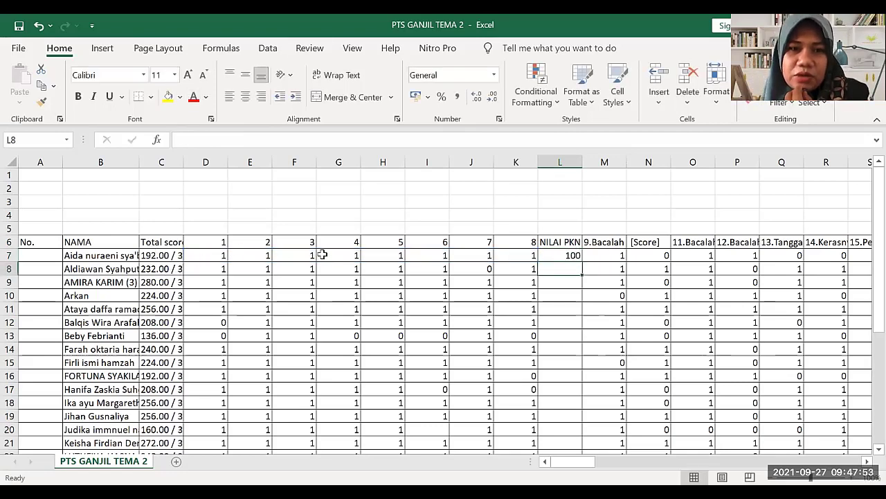
left_click(572, 255)
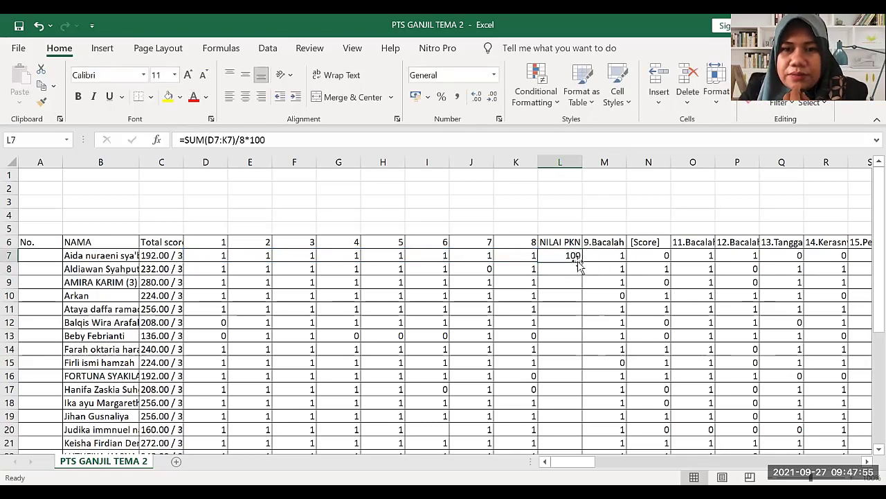
left_click_drag(583, 262, 558, 416)
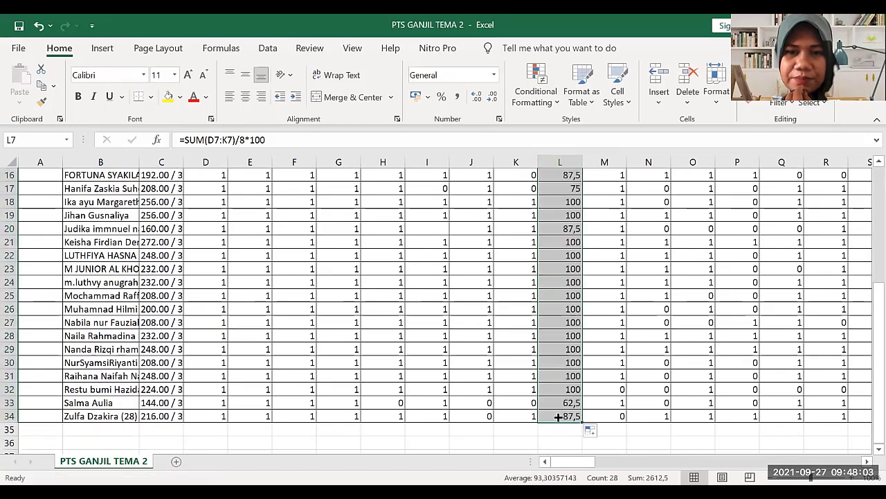
Format the PKN 3.2 grades in L7:L34 as centered, bold, 12-point text
left_click(245, 97)
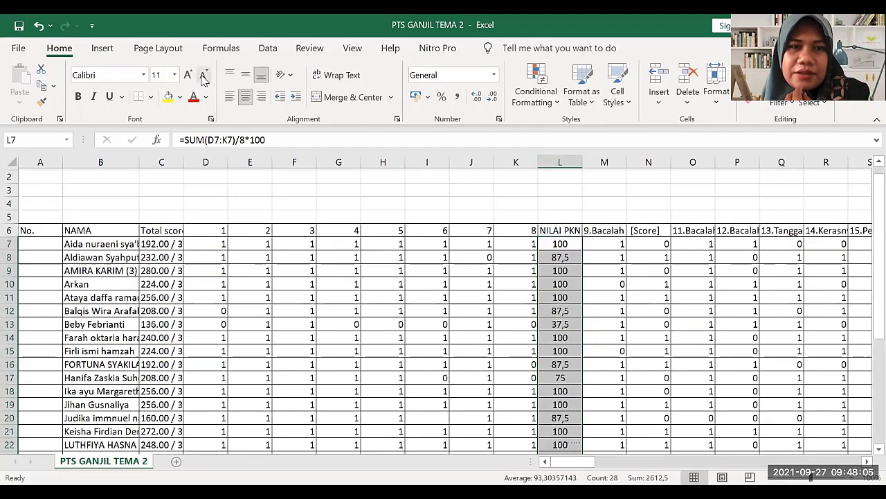
left_click(188, 75)
left_click(78, 96)
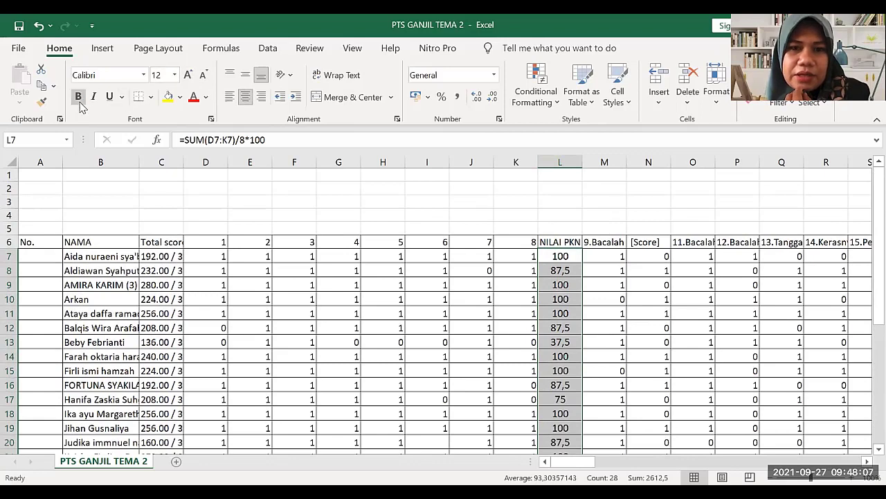
left_click(604, 355)
Make the "NILAI PKN 3.2" header in L6 bold and widen column L to fit it
left_click(549, 240)
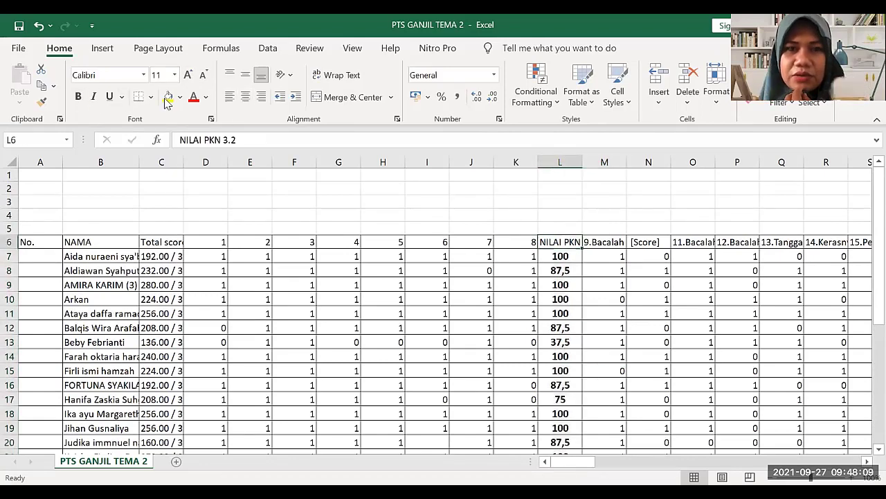
left_click(77, 96)
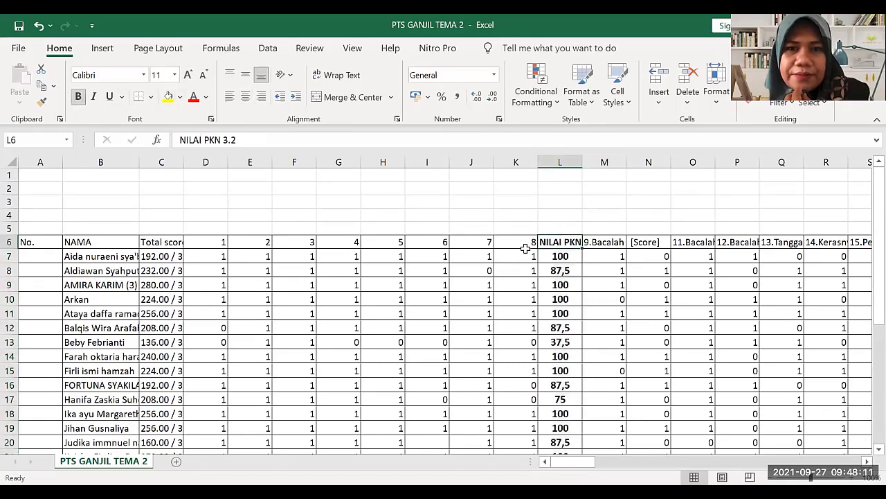
left_click_drag(582, 162, 603, 161)
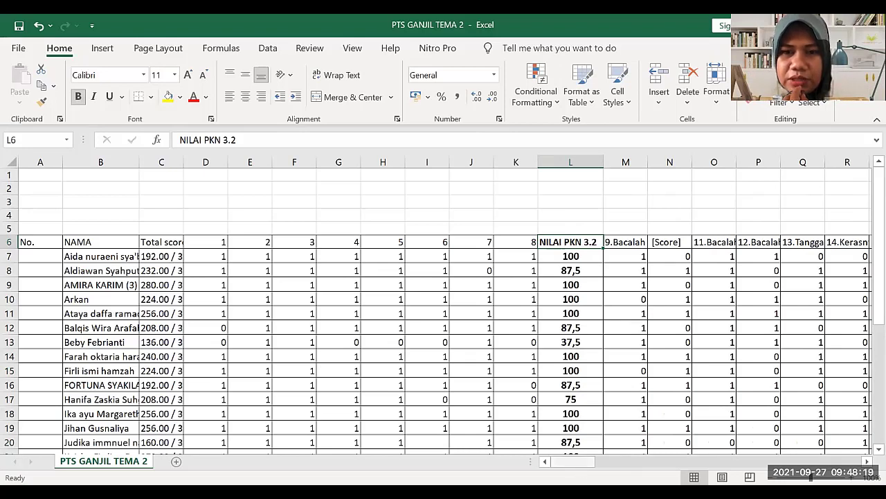
Replace the headers of questions 9 to 16 in M6:T6 with the number series 1 to 8
left_click_drag(572, 461, 592, 462)
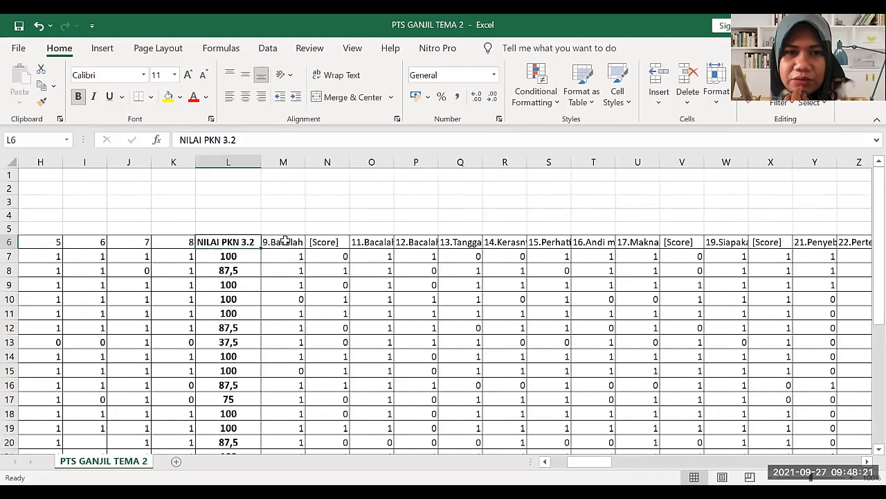
left_click(287, 242)
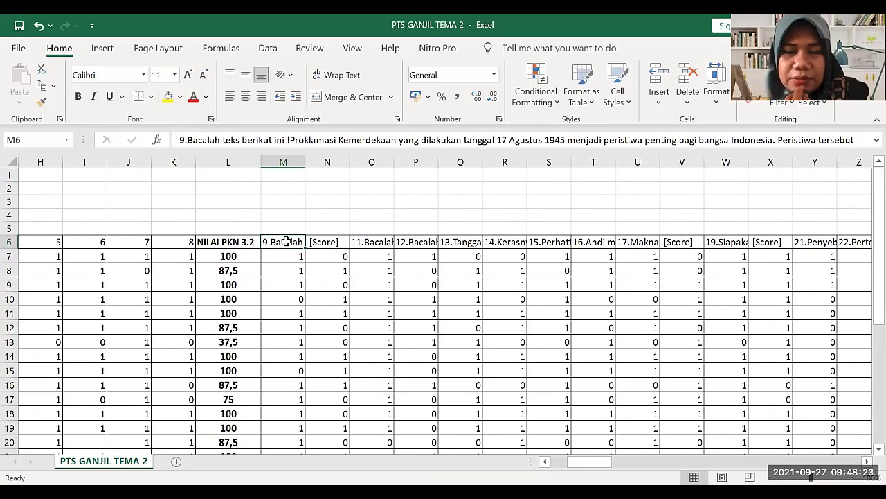
left_click(598, 243)
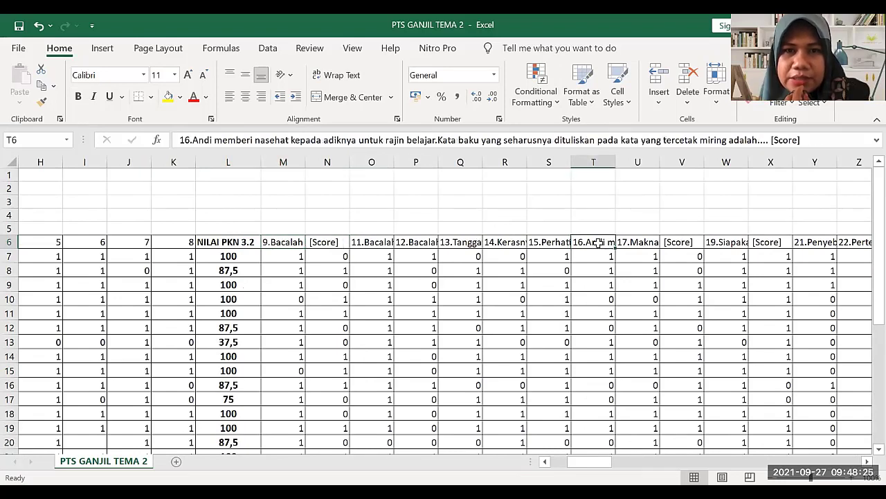
left_click(288, 241)
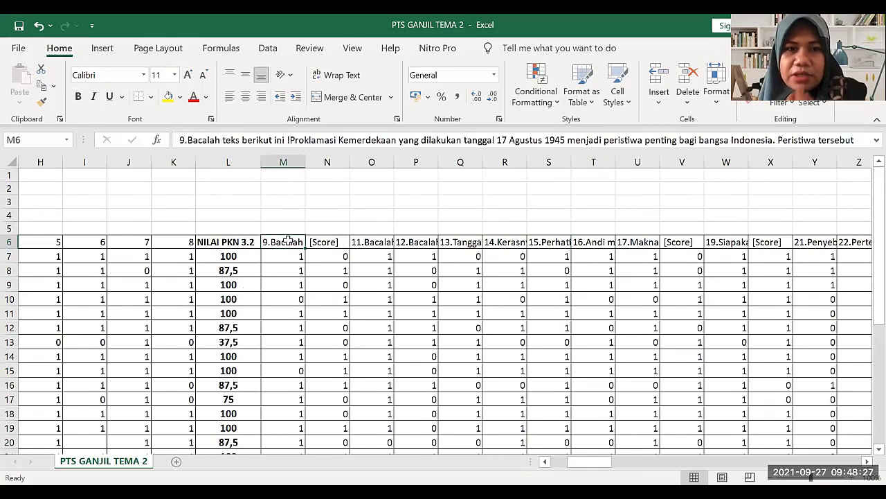
type("1")
key("Tab")
type("2")
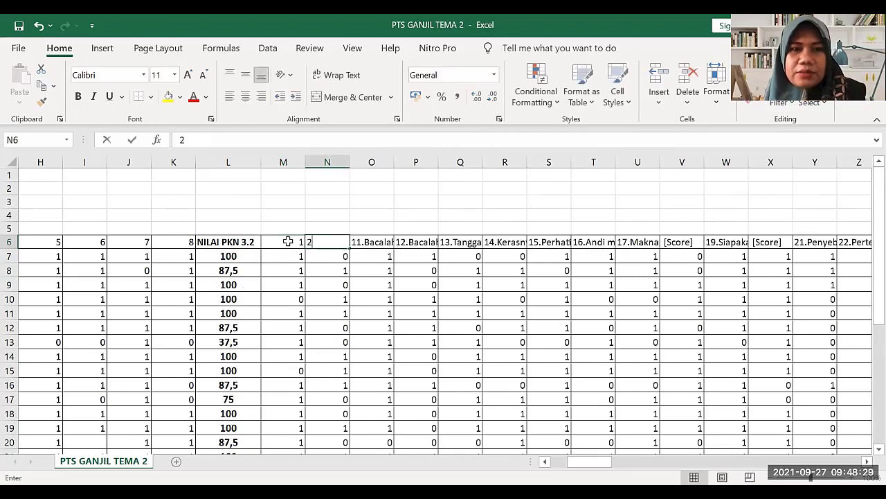
key("Tab")
left_click_drag(288, 241, 610, 244)
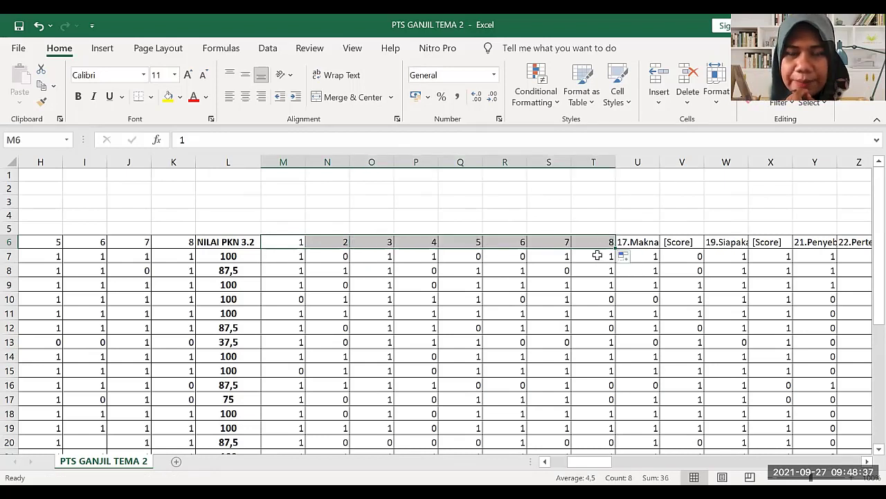
Insert a new column U before question 17 and enter the header "NILAI B.INDO 3.2" in U6
right_click(632, 158)
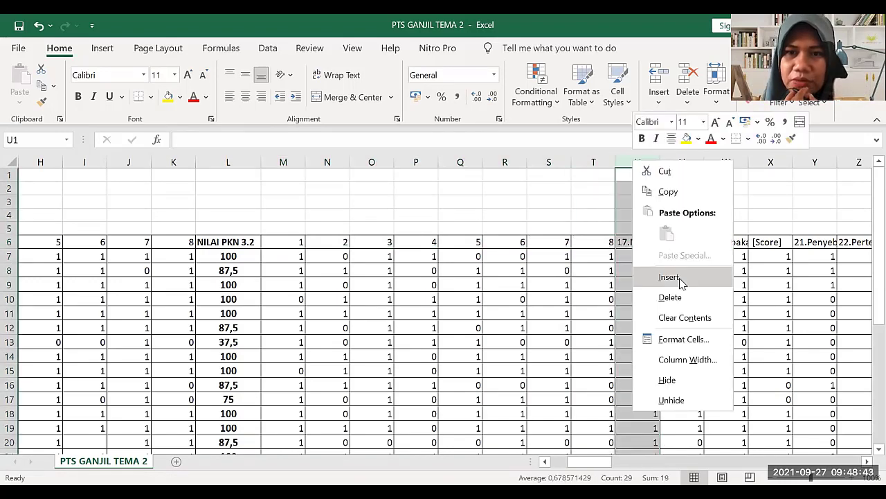
left_click(669, 277)
left_click(629, 244)
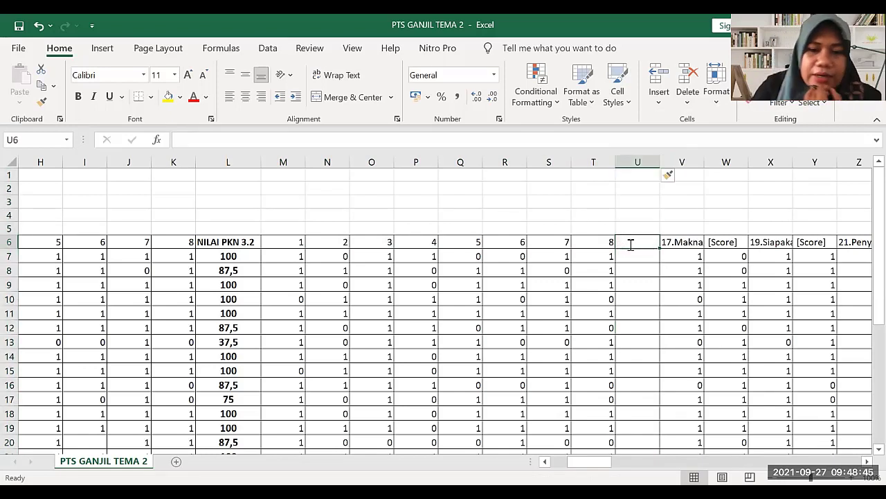
type("NILAI")
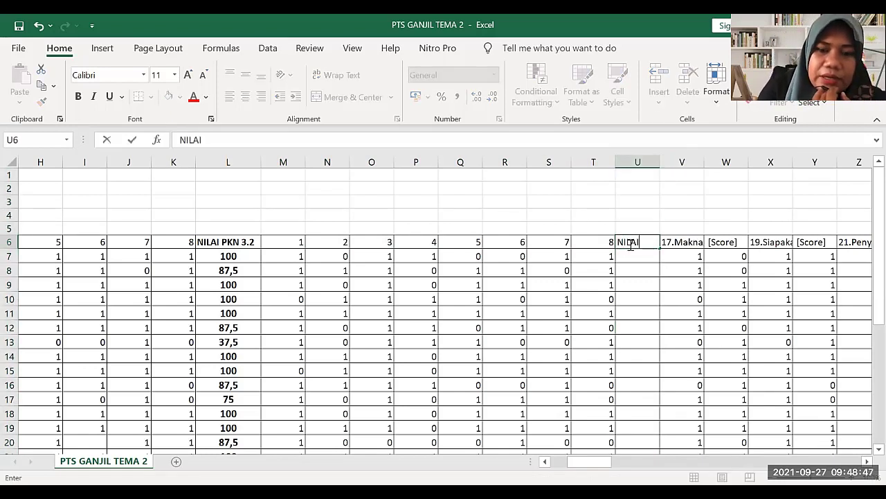
type(" B.INDO 3")
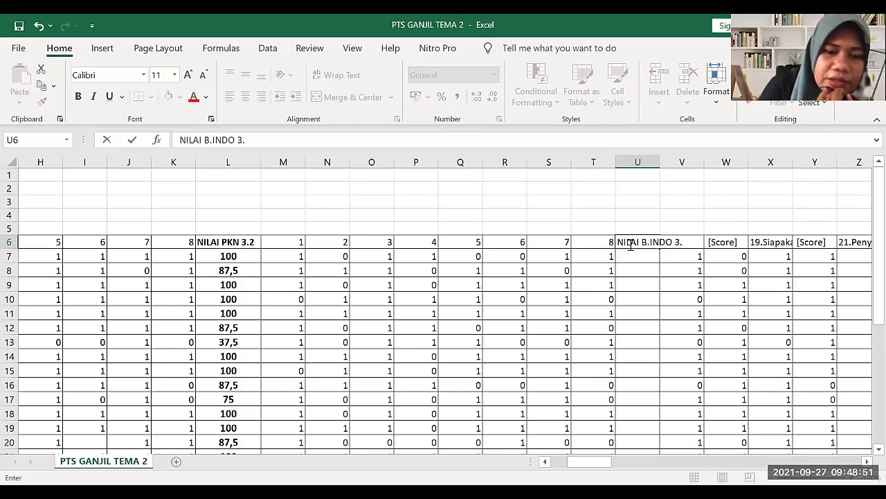
type(".2")
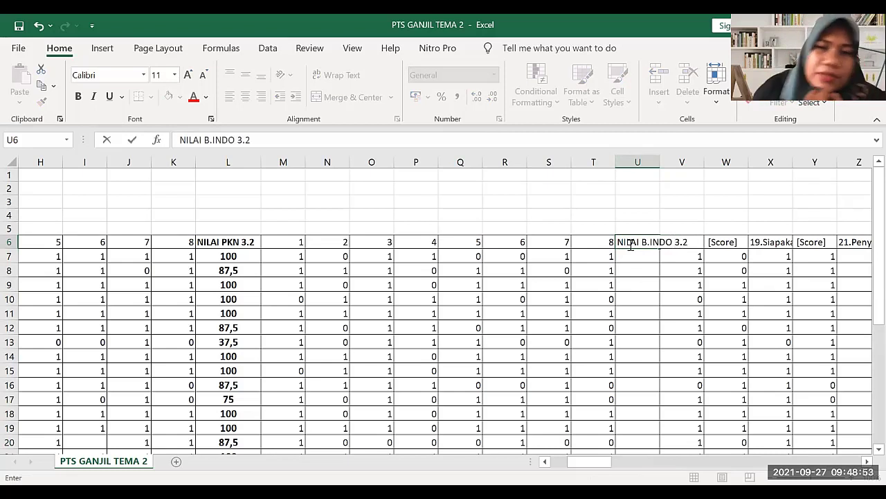
left_click(650, 287)
Calculate the first student's B.INDO 3.2 grade in U7 with the formula =SUM(M7:T7)/8*100
left_click(635, 256)
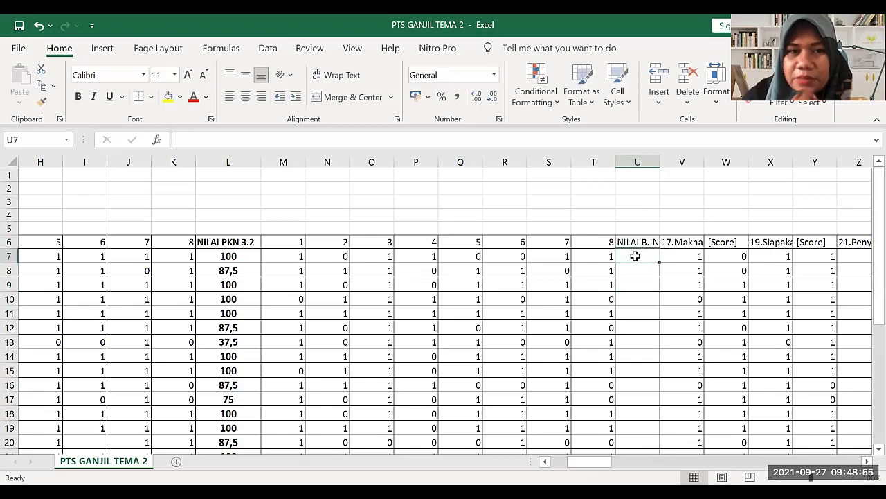
type("=")
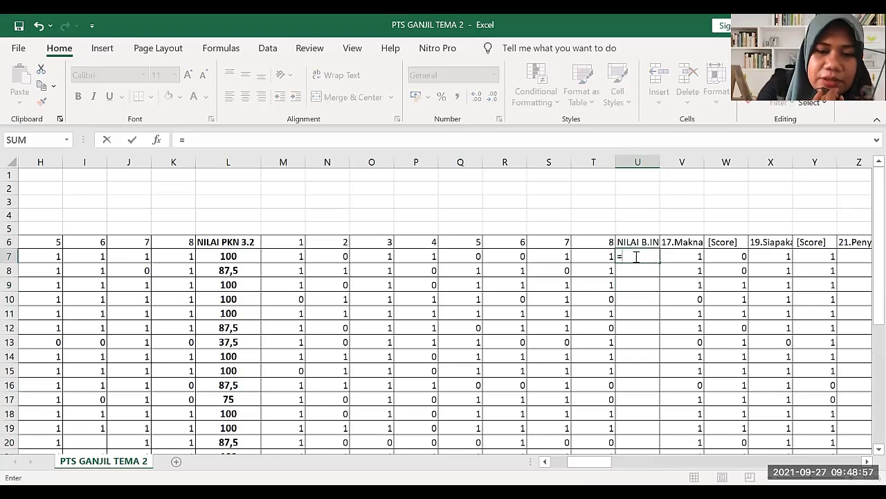
type("SU")
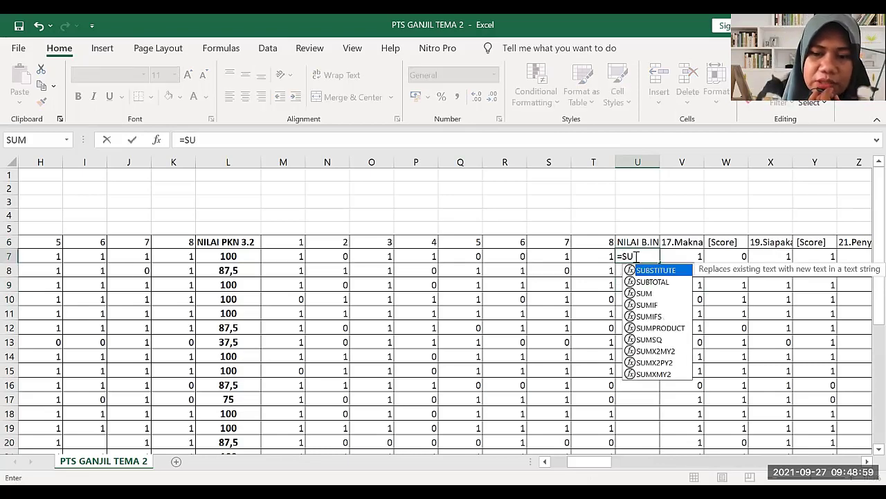
type("M")
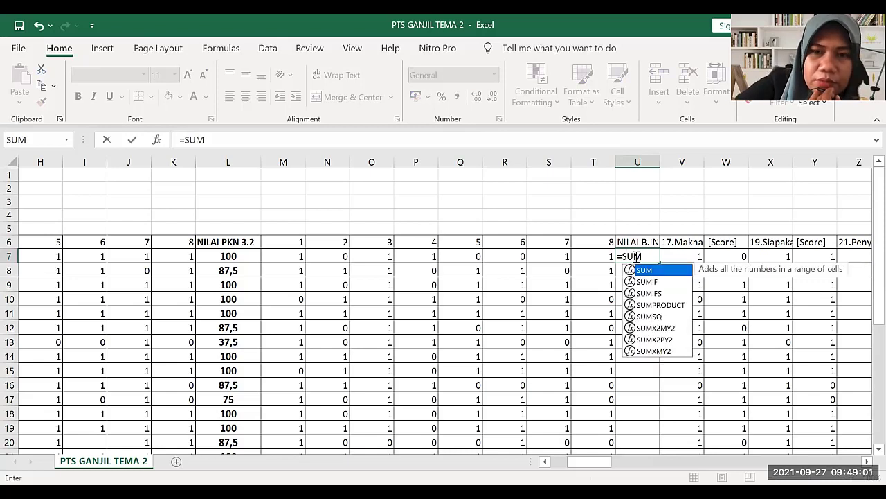
type("(")
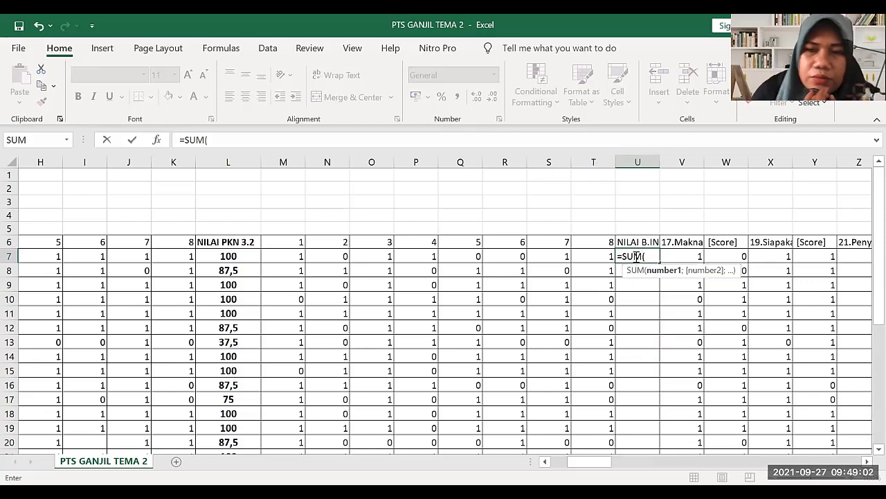
left_click(281, 256)
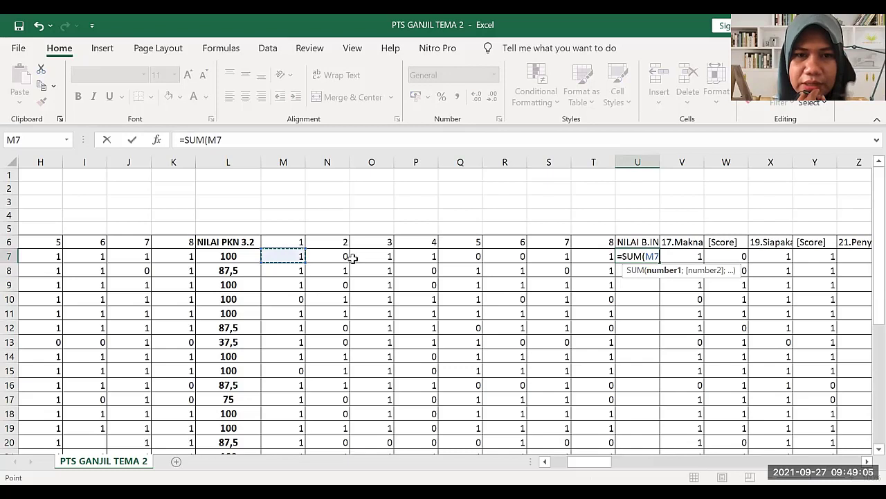
left_click(608, 253, "shift")
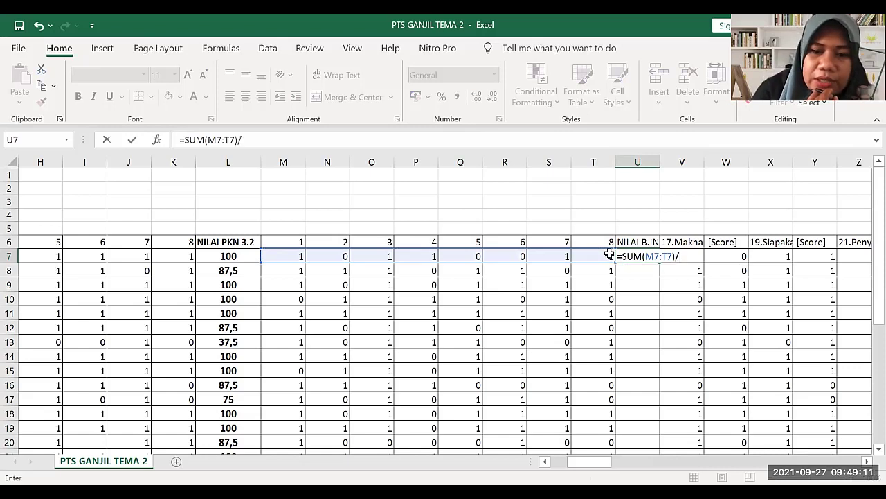
type("/8")
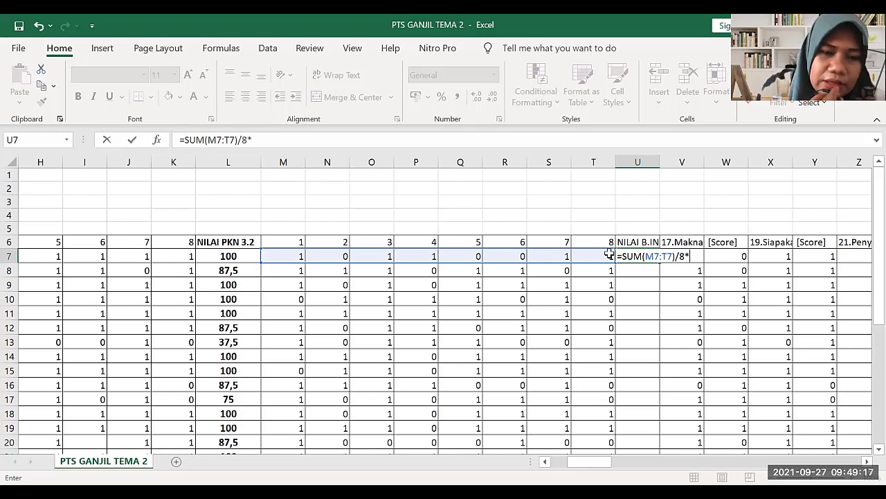
type("*100")
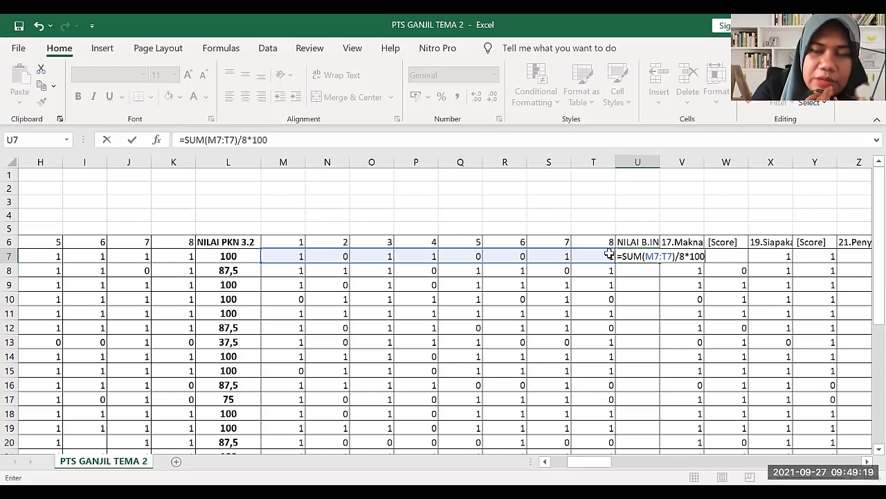
key("Return")
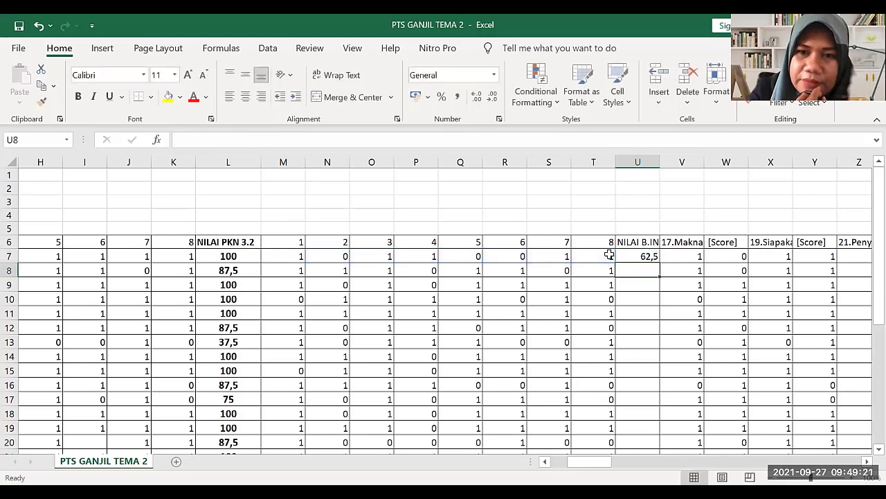
Fill the grade formula from U7 down to U34 and center the grades
left_click(636, 257)
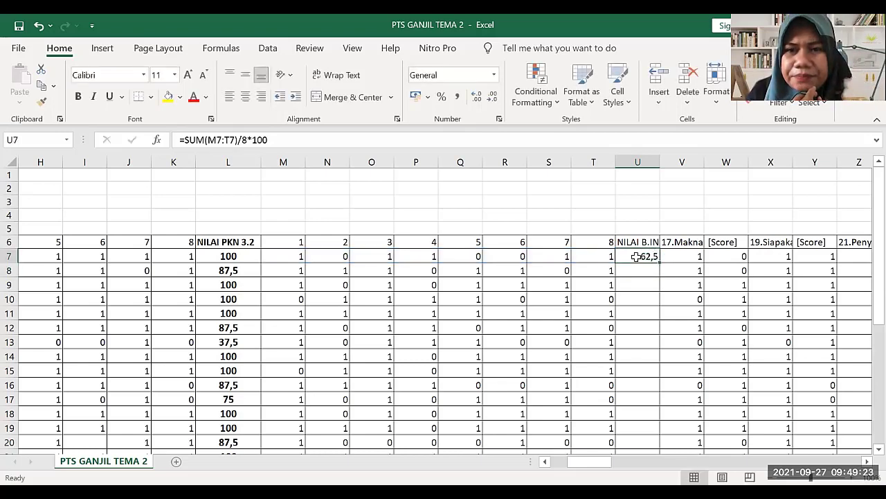
left_click_drag(659, 277, 633, 434)
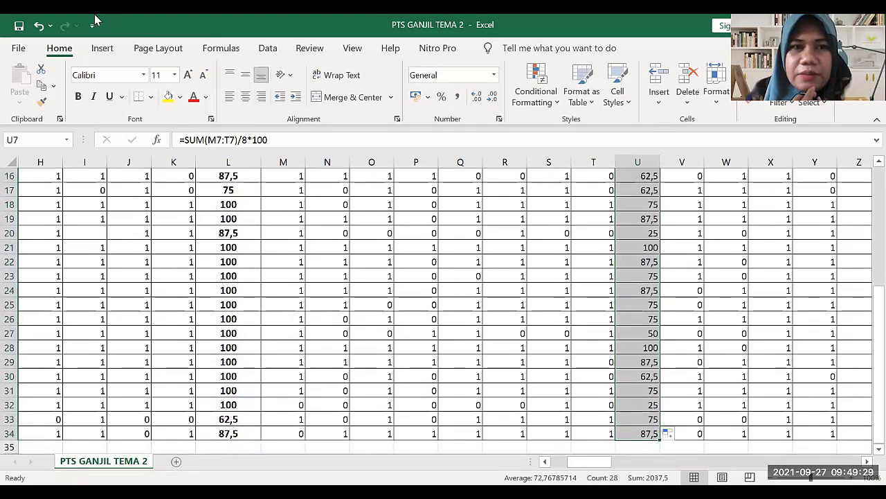
left_click(245, 97)
scroll(661, 333, "up", 5)
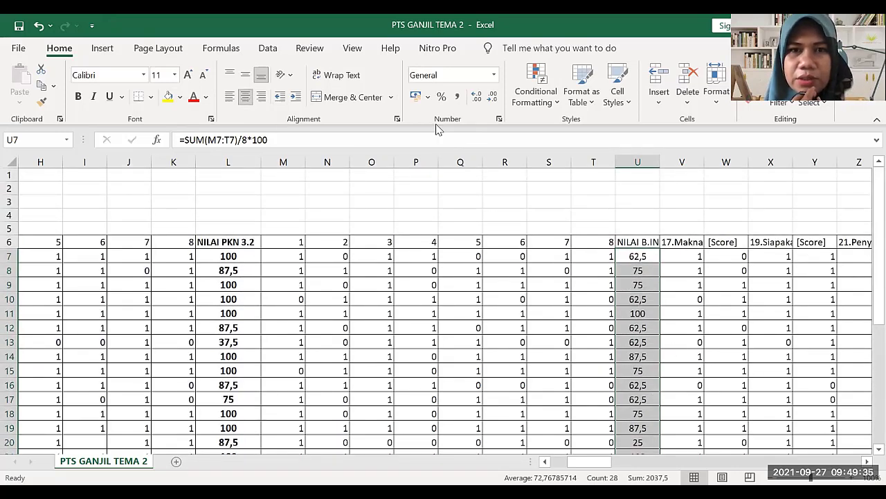
Show the B.INDO grades in U7:U34 and the PKN grades in L7:L34 as whole numbers without decimals
left_click(492, 97)
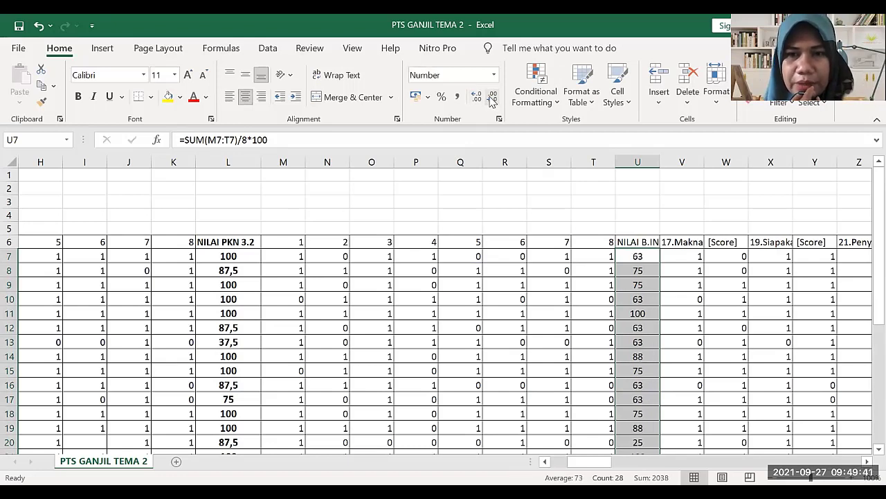
left_click(477, 97)
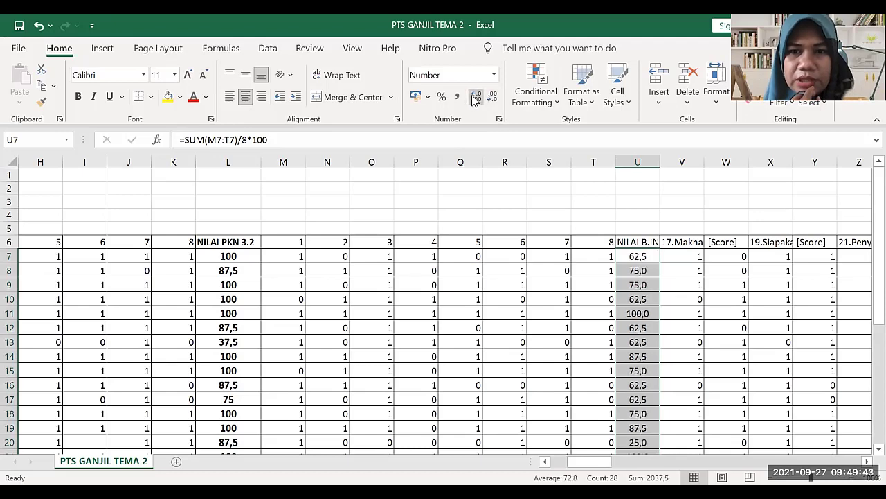
left_click(477, 98)
left_click(491, 98)
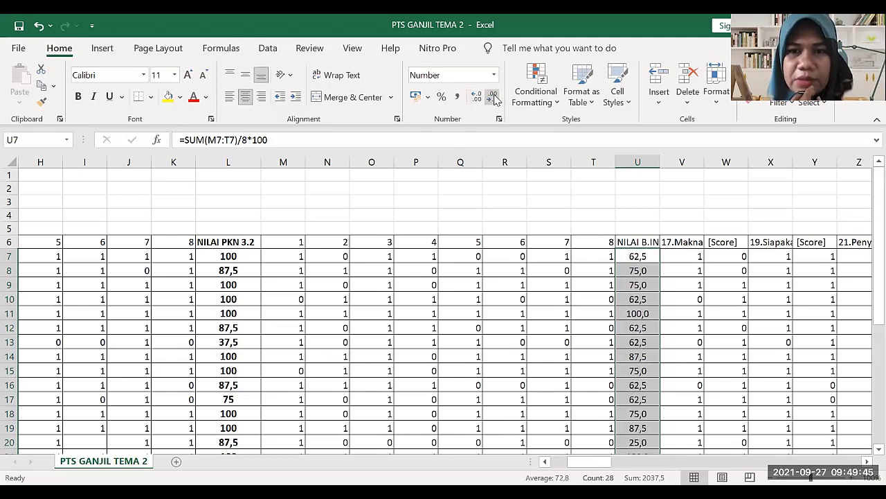
left_click(492, 98)
left_click_drag(229, 256, 235, 432)
left_click(491, 98)
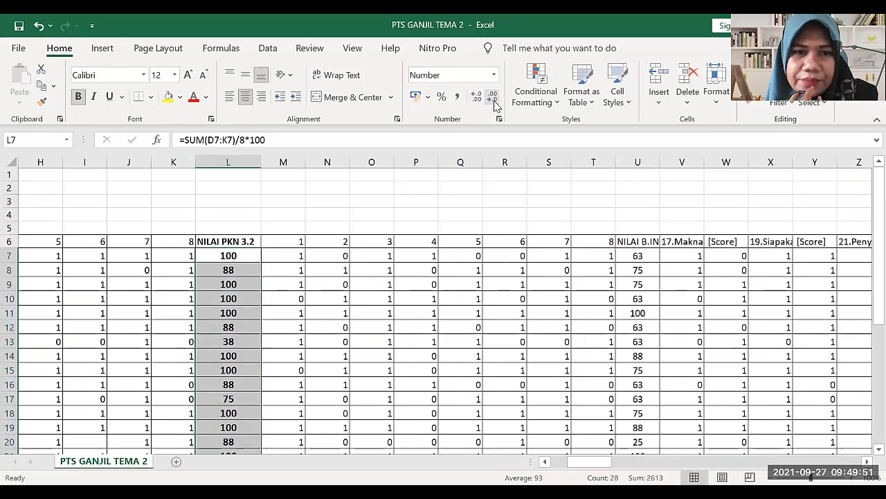
Format the B.INDO 3.2 header and grades in U6:U34 as bold, 12-point, centered text
left_click_drag(636, 244, 639, 419)
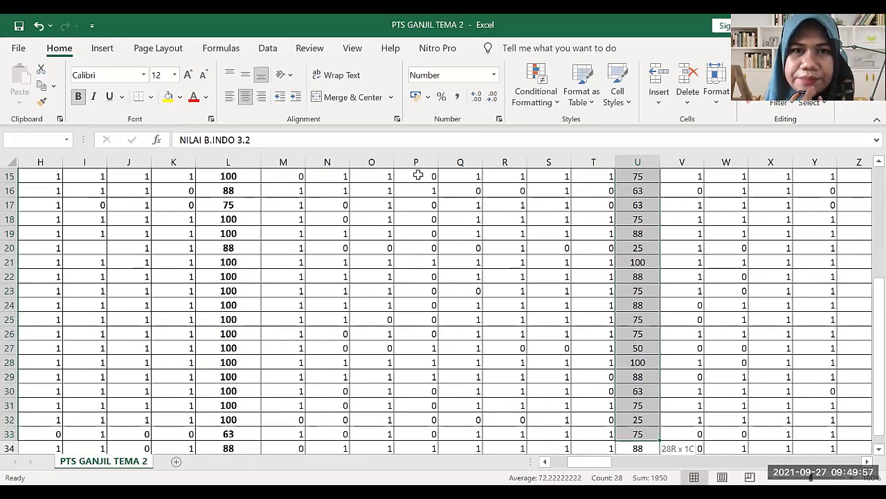
left_click(81, 100)
left_click(188, 74)
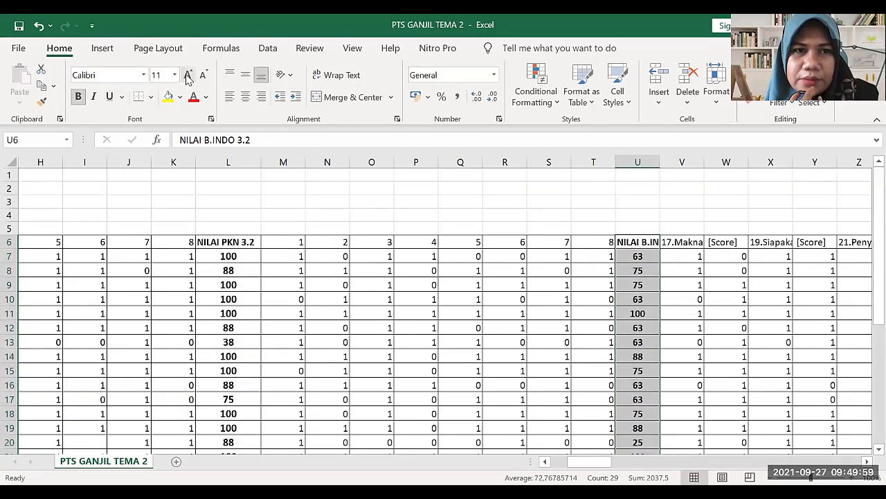
left_click(246, 98)
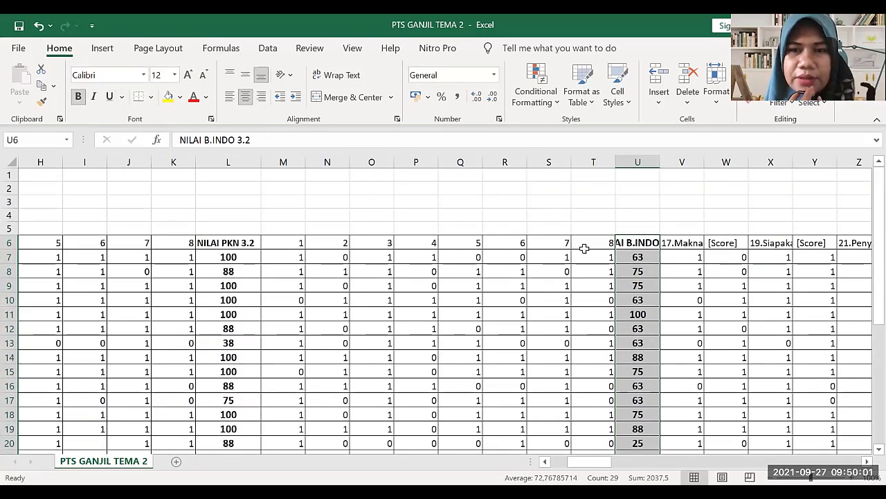
Widen column U to make more room for the "NILAI B.INDO 3.2" header
left_click(662, 280)
left_click(633, 241)
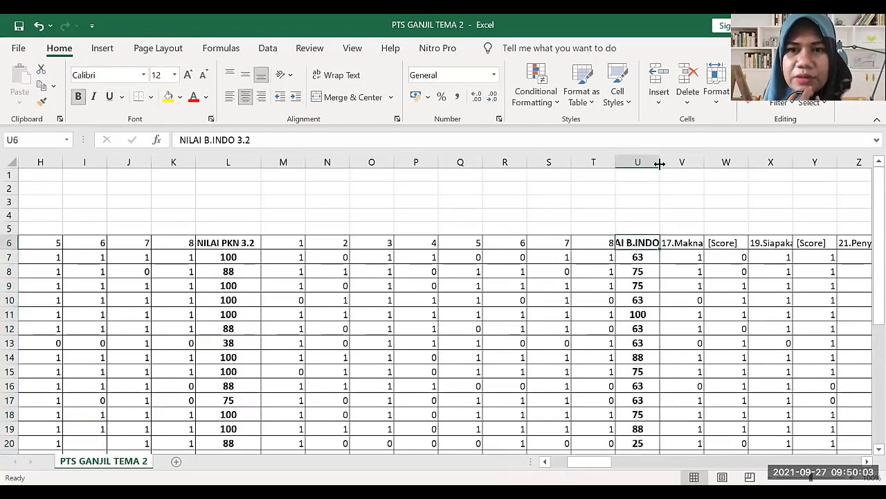
left_click_drag(659, 162, 674, 162)
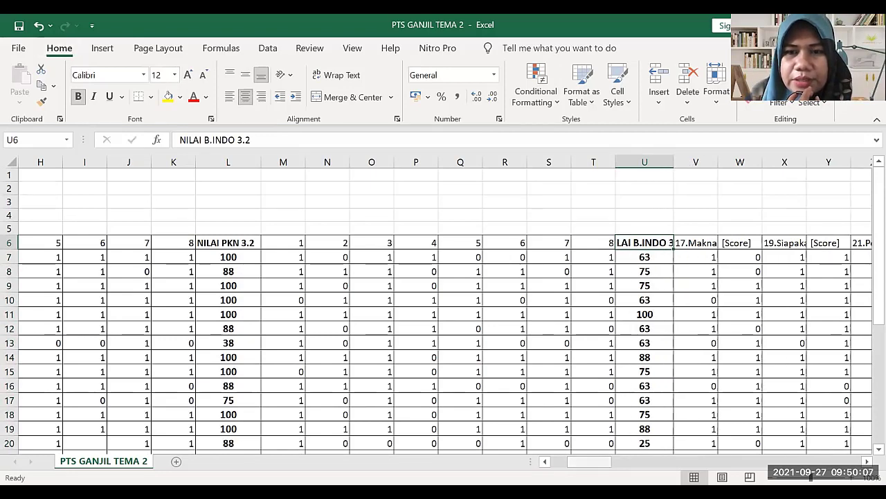
Review the headers of questions 17 to 21 and replace those in V6 and W6 with 1 and 2
scroll(312, 267, "right", 3)
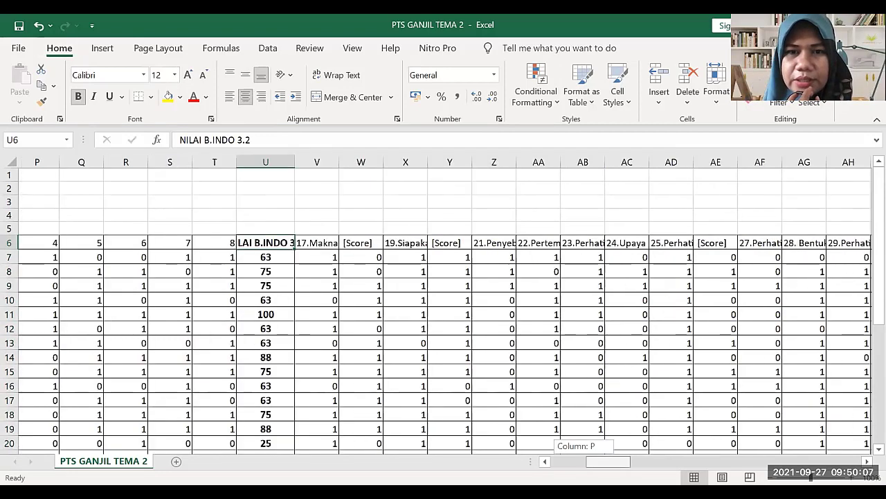
left_click(323, 242)
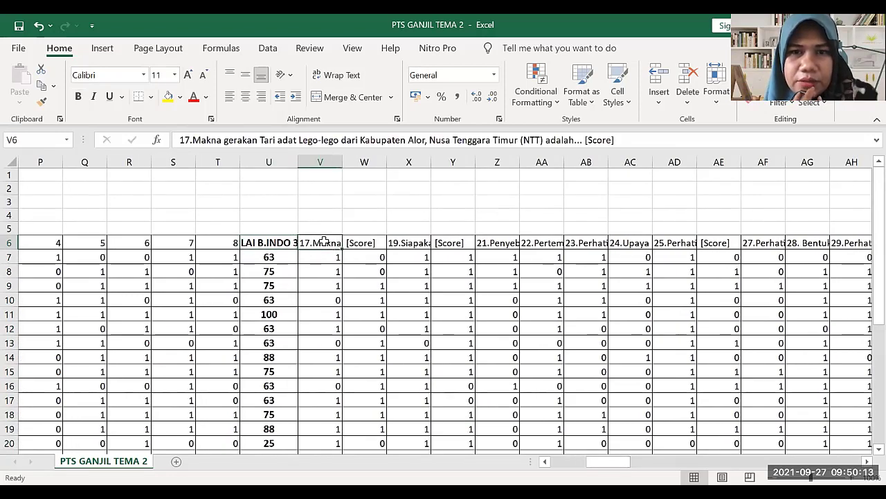
left_click(361, 243)
left_click(410, 240)
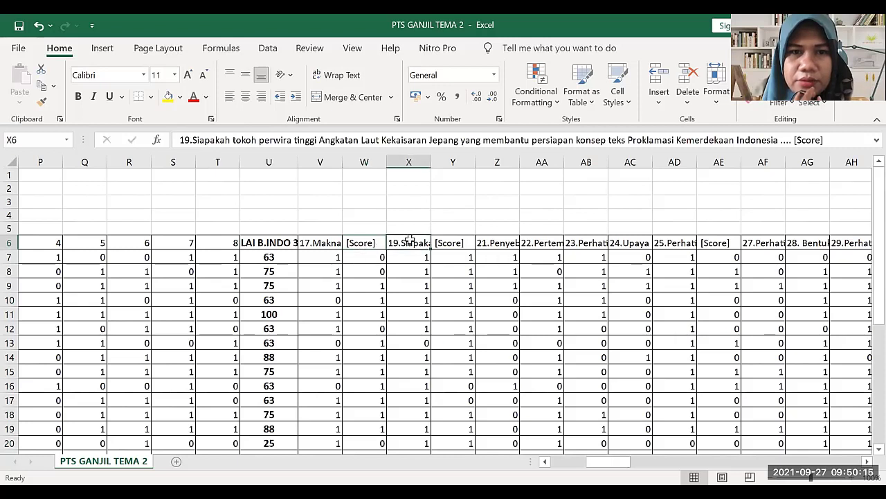
left_click(451, 242)
left_click(495, 242)
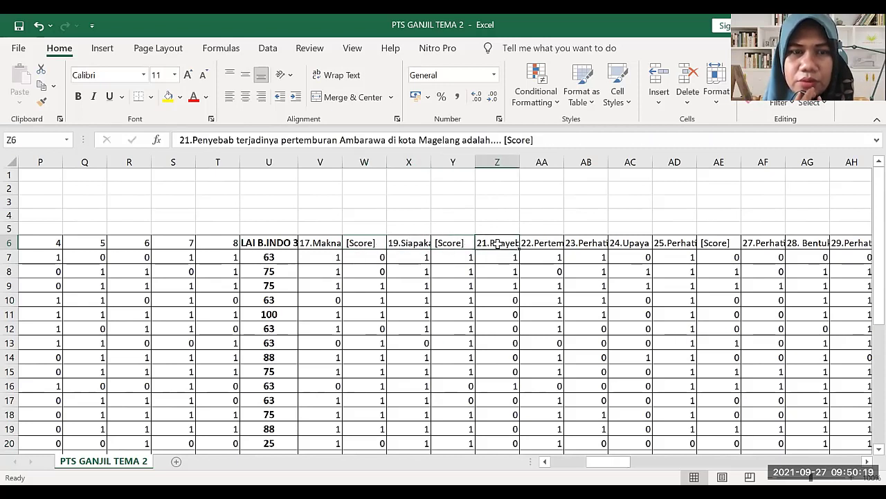
left_click(309, 245)
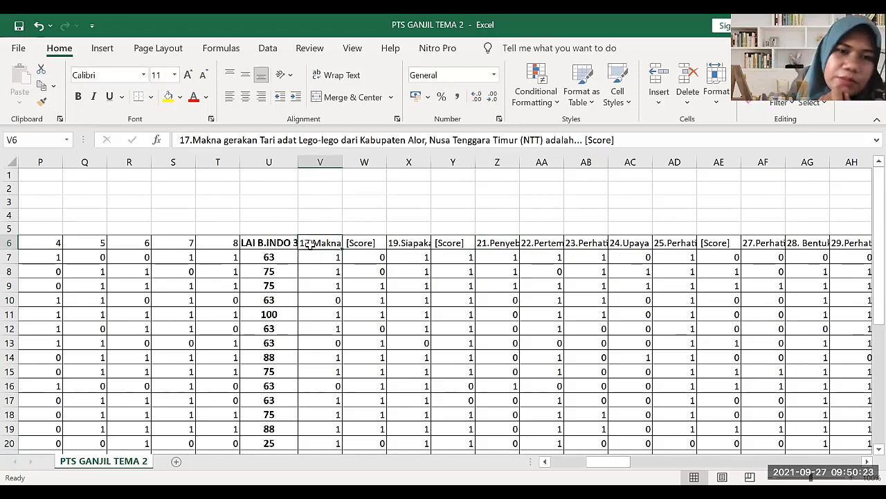
type("1")
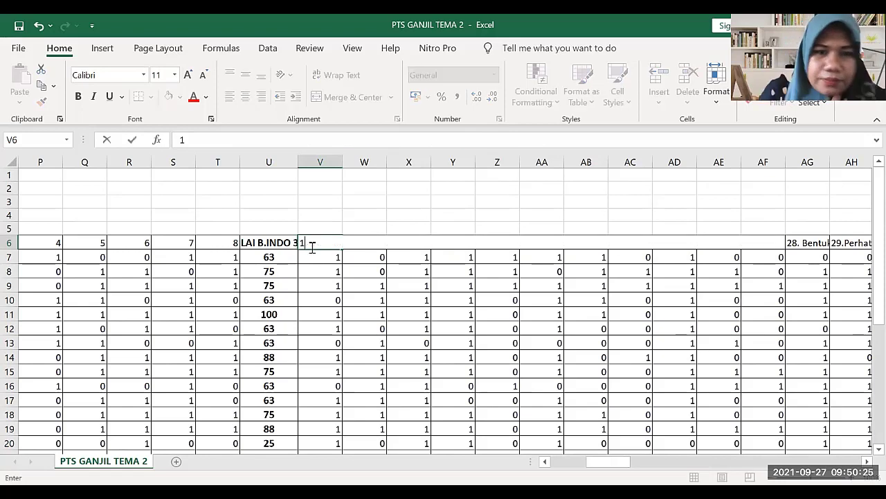
key("Tab")
type("2")
key("Tab")
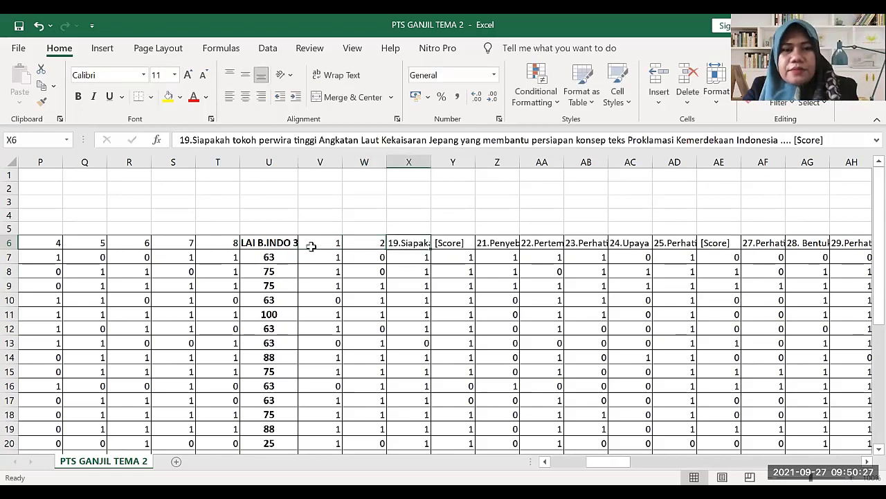
Extend the number series from V6:W6 across to AC6 so the question headers run from 1 to 8
left_click(318, 242)
left_click_drag(340, 248, 469, 243)
left_click_drag(382, 252, 414, 249)
left_click_drag(485, 247, 635, 240)
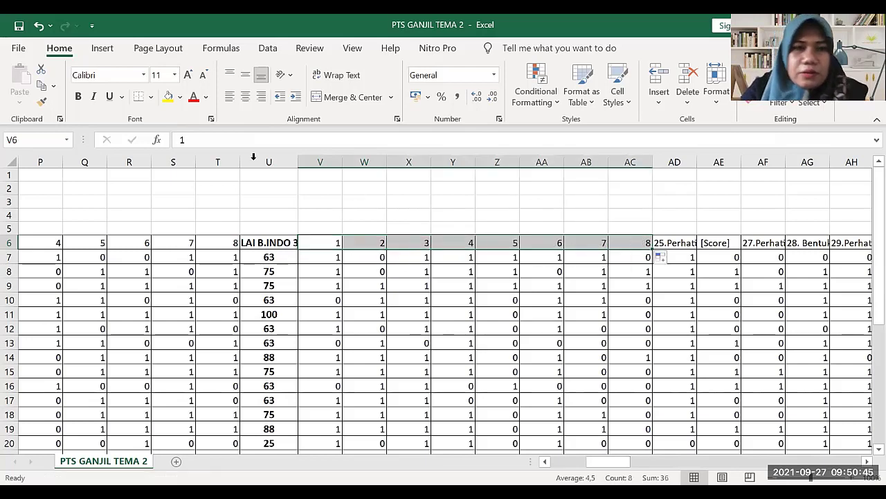
Insert a blank column before the question 25 scores and enter the header "NILAI IPS 3.4" in AD6
left_click(671, 239)
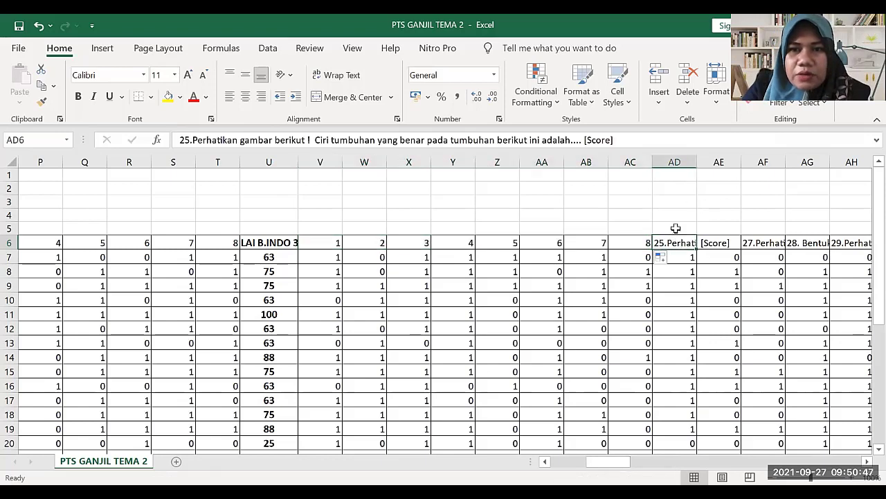
right_click(676, 167)
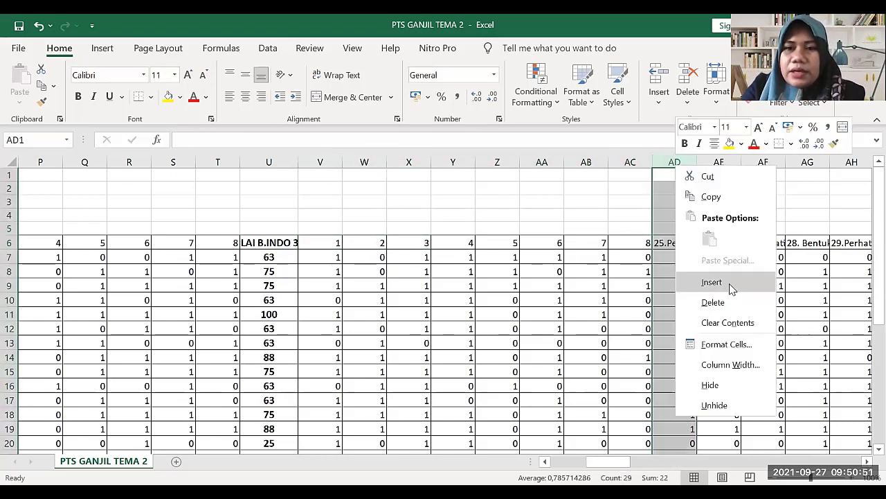
left_click(712, 282)
left_click(670, 243)
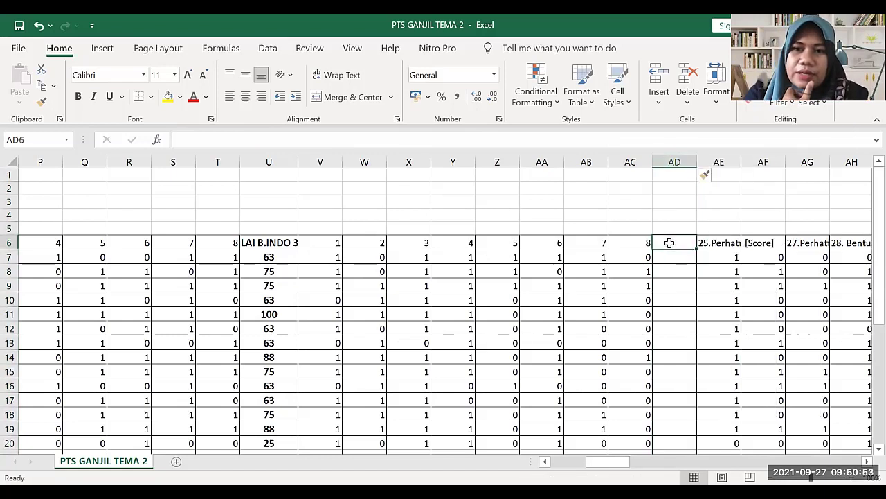
type("N")
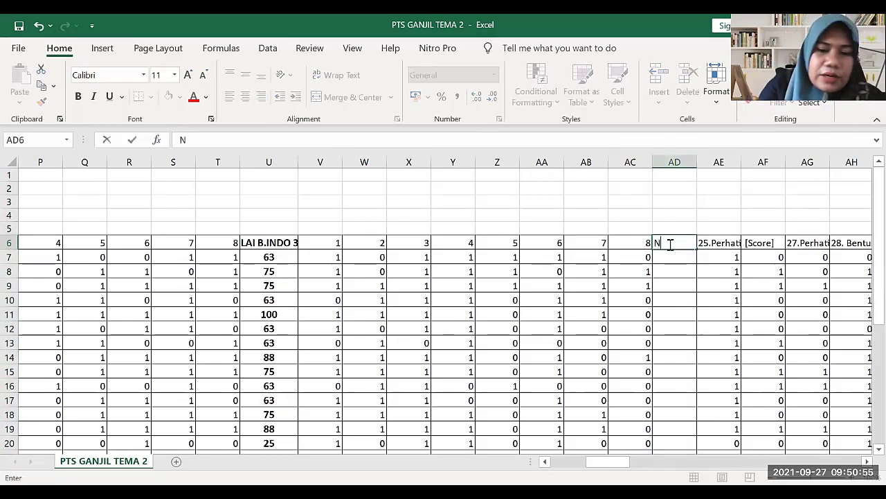
type("ILAI IPS")
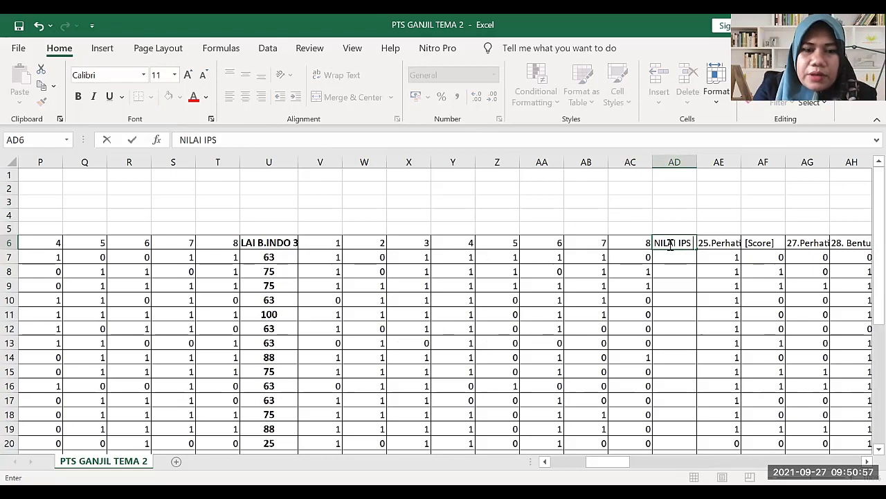
type(" 3.4")
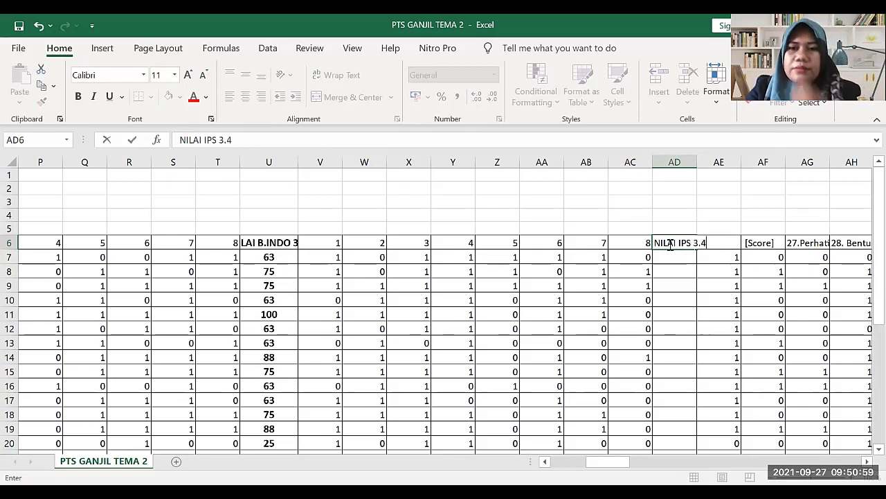
left_click(686, 282)
Calculate the first student's IPS 3.4 grade in AD7 with the formula =SUM(V7:AC7)/8*100
left_click(667, 254)
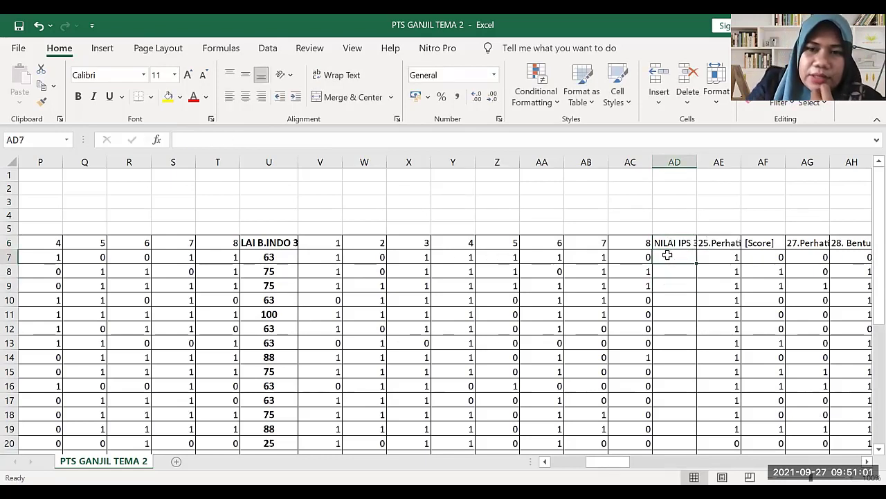
type("=")
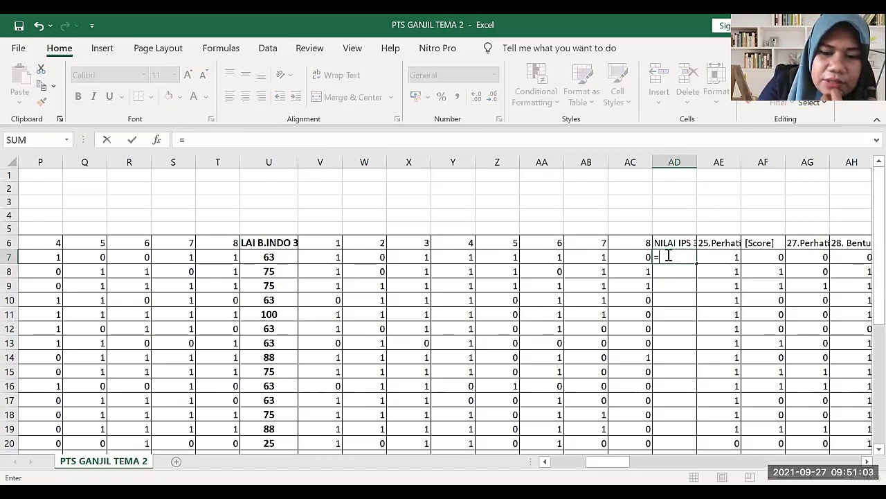
type("SUM(")
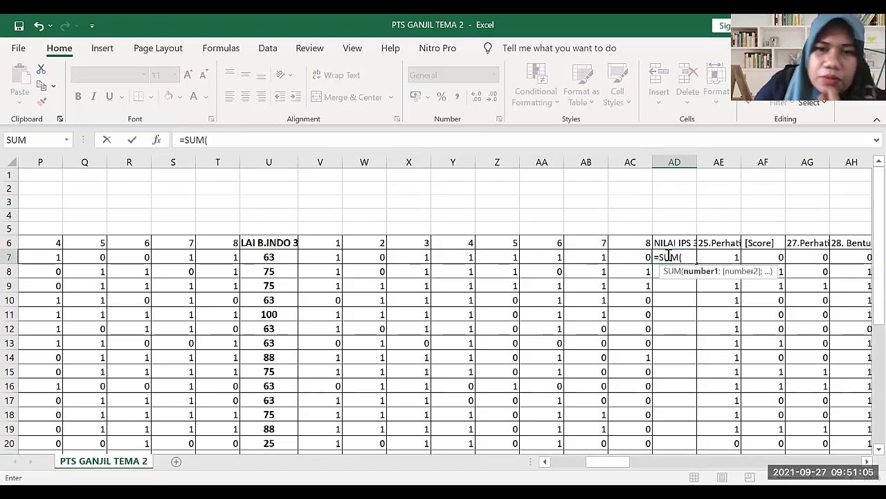
left_click(320, 256)
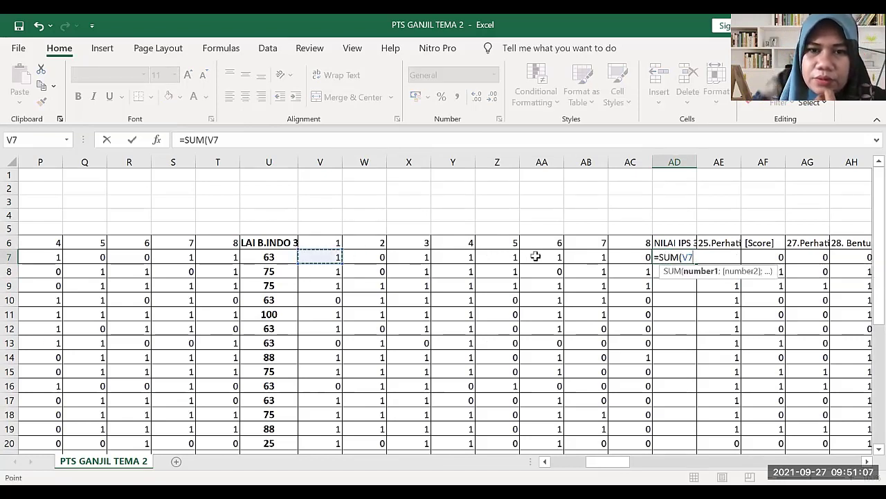
left_click(647, 257, "shift")
type(")")
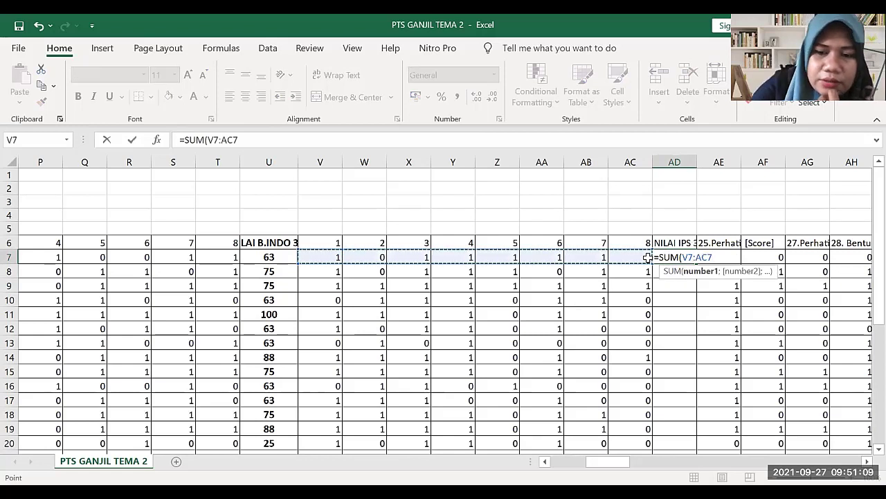
type("/")
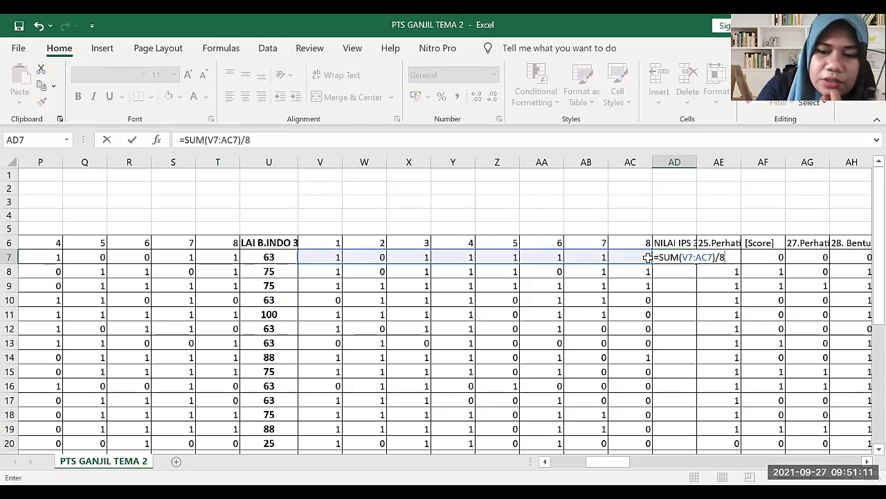
type("8*100")
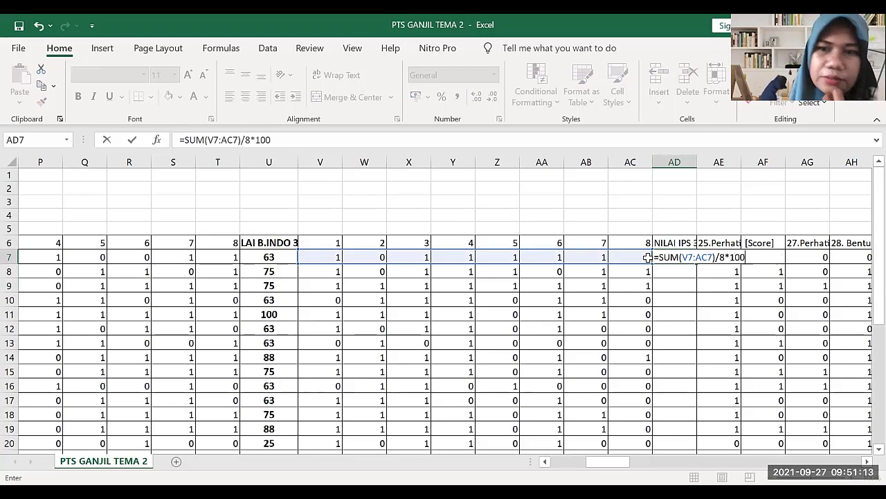
key("Return")
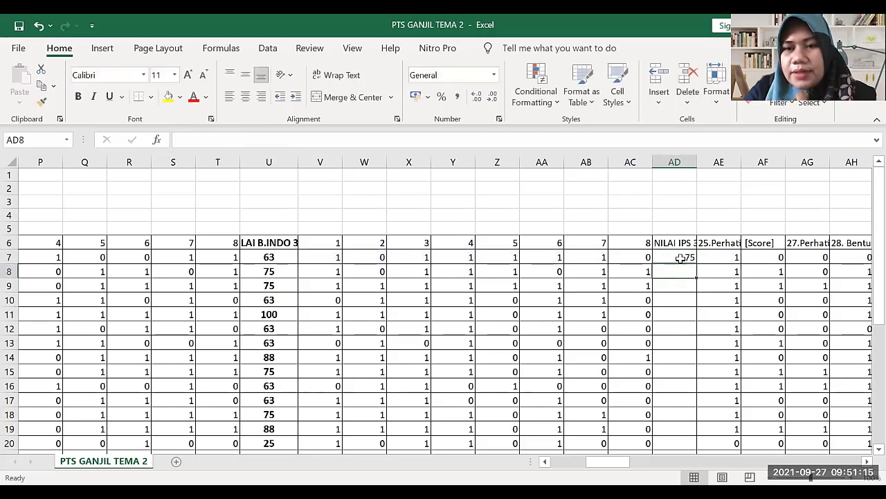
Copy the IPS grade formula from AD7 down to AD34 and display the grades without decimals
left_click(679, 257)
left_click_drag(698, 263, 664, 420)
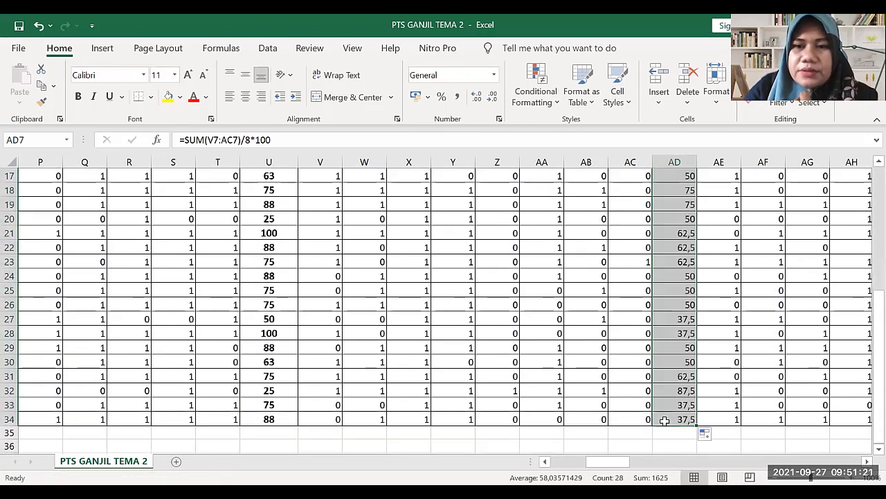
left_click(491, 102)
Format the IPS grades in AD7:AD34 as centered, bold, 12-point text and make the AD6 header bold at 12 points
scroll(490, 101, "up", 5)
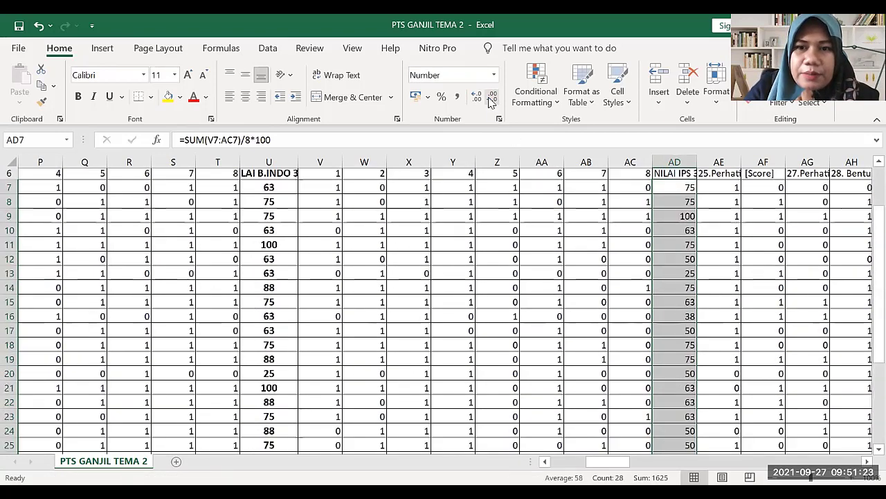
left_click(245, 98)
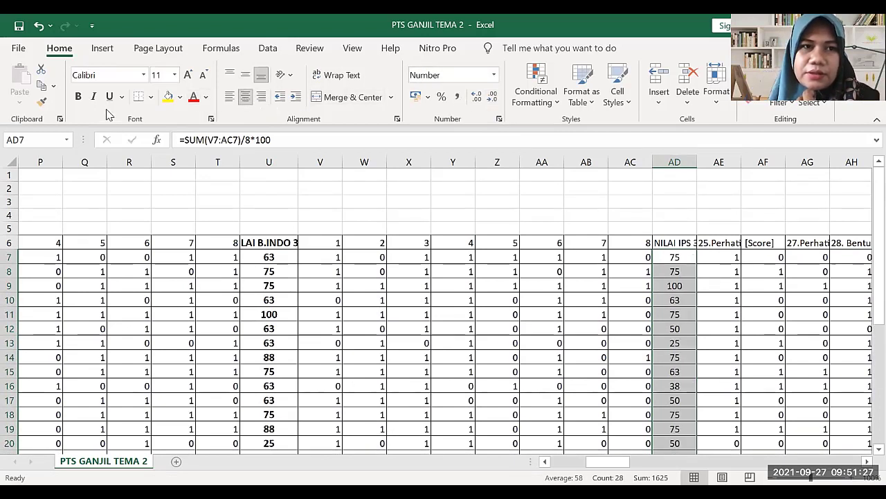
left_click(78, 96)
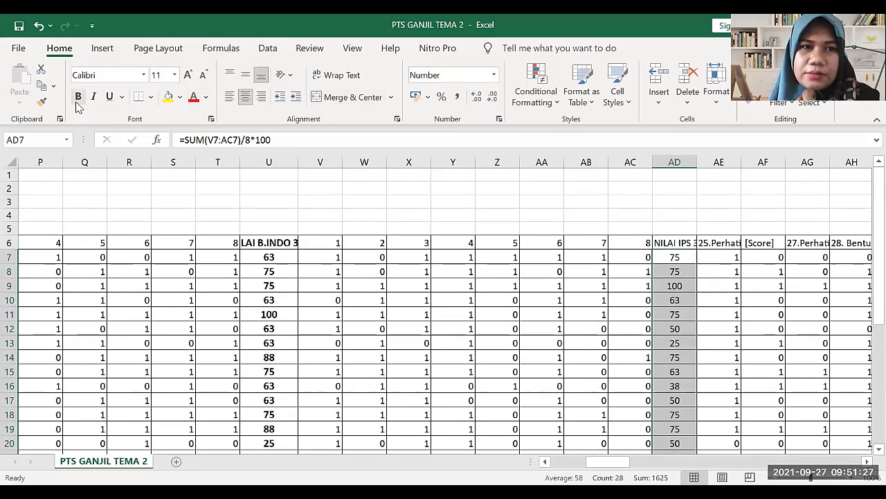
left_click(686, 239)
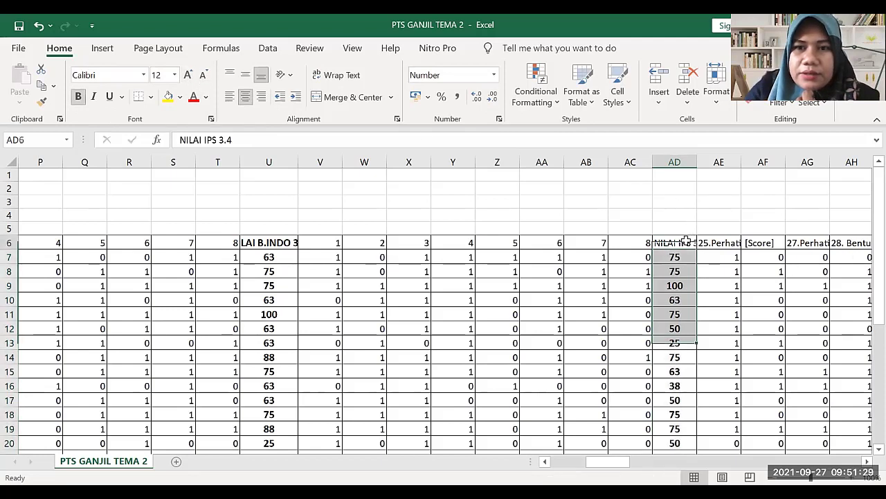
left_click(78, 96)
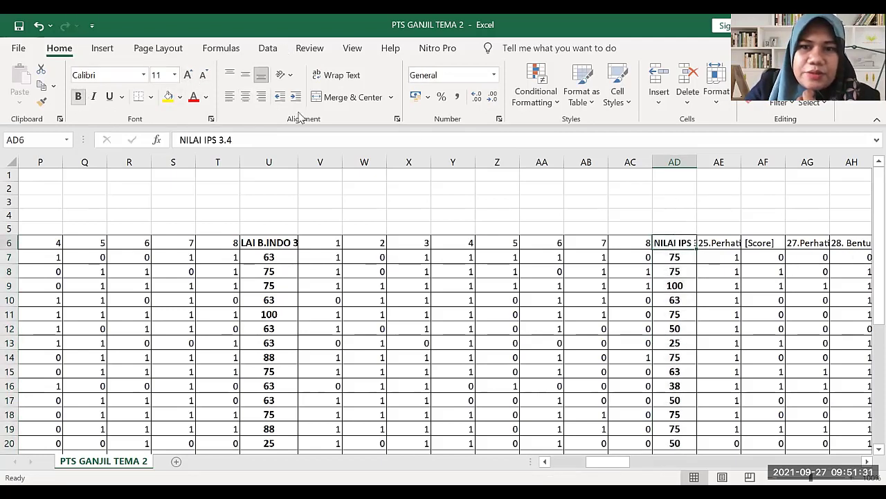
left_click(187, 74)
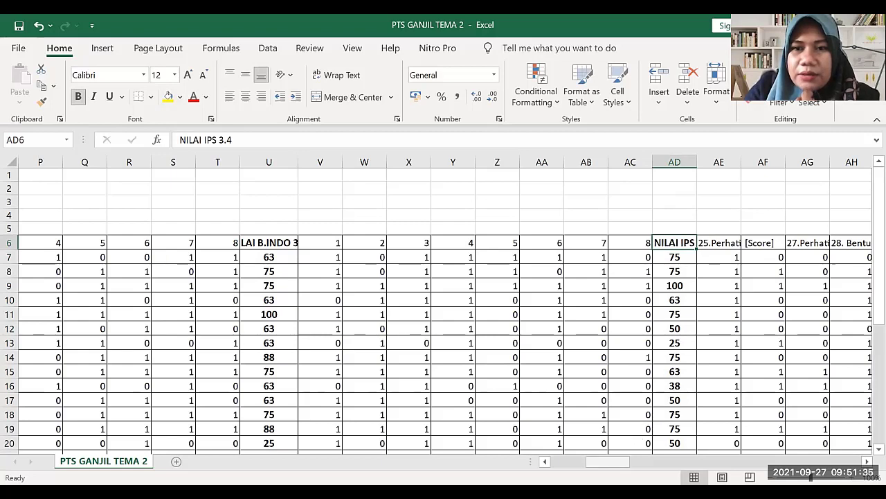
Replace the question 25 and 26 headers in AE6 and AF6 with 1 and 2
left_click_drag(607, 461, 629, 461)
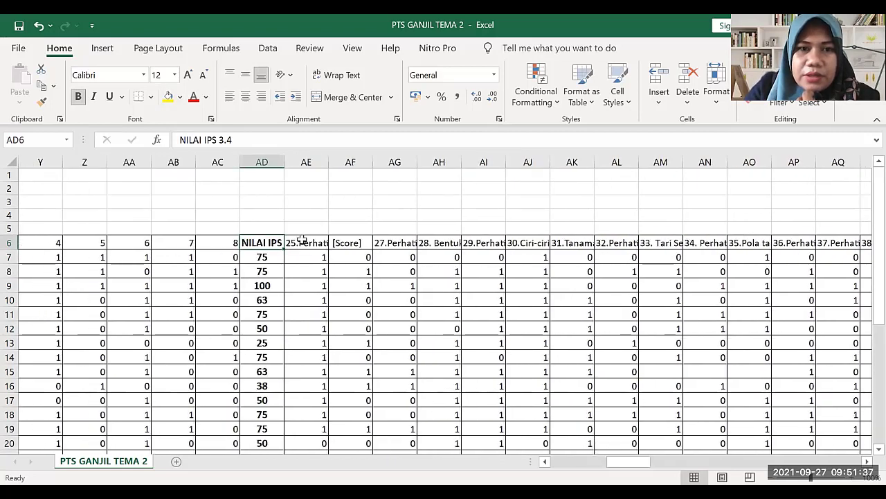
left_click(305, 241)
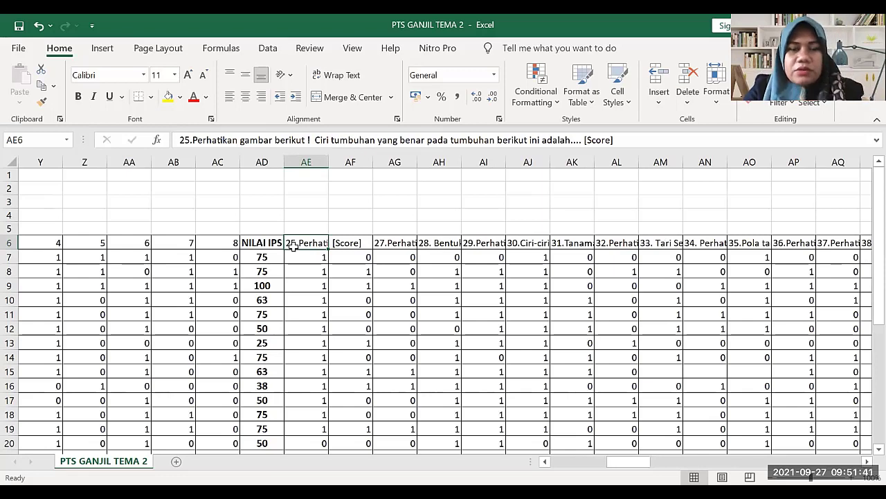
type("1")
key("Tab")
type("2")
key("Tab")
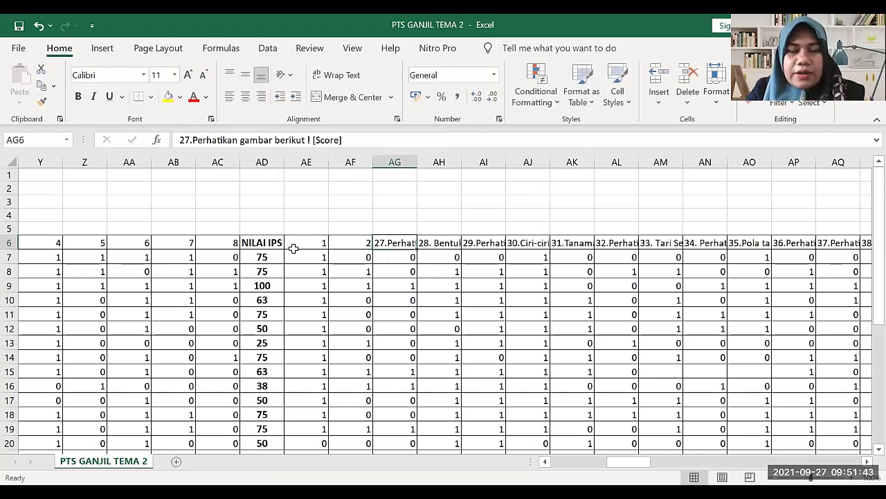
Extend the number series from AE6:AF6 across to AL6 so the question headers run from 1 to 8
left_click(297, 243)
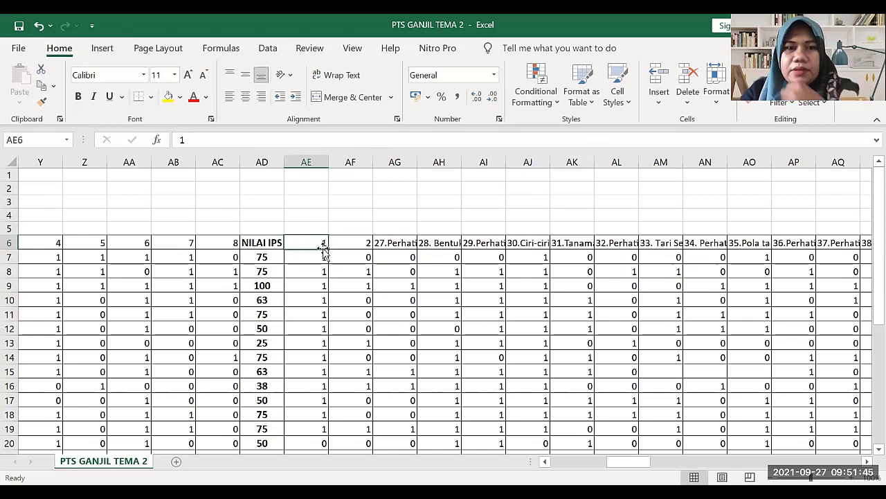
left_click_drag(312, 243, 391, 247)
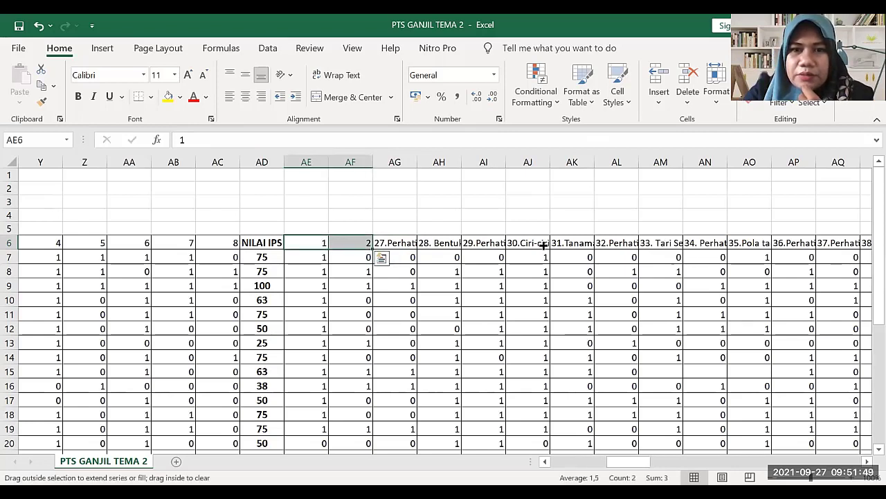
left_click_drag(588, 247, 624, 244)
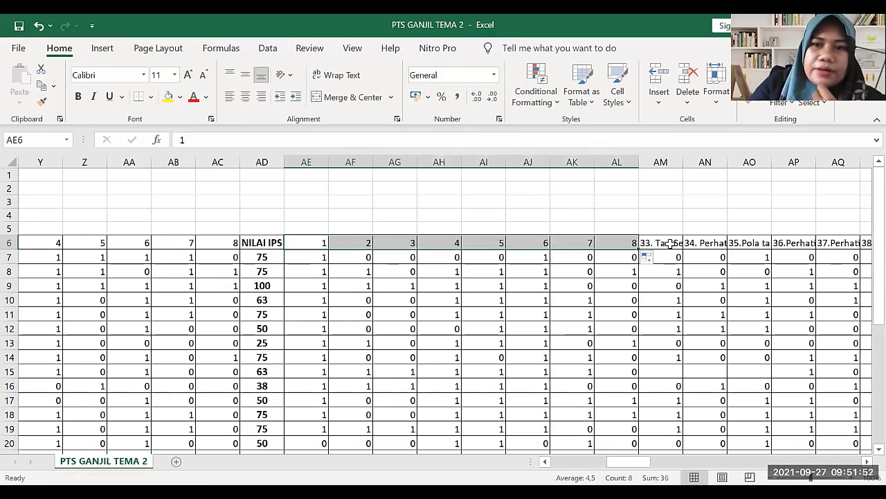
Insert a blank column before the question 33 scores and enter the header "NILAI IPA 3.2" in AM6
right_click(660, 161)
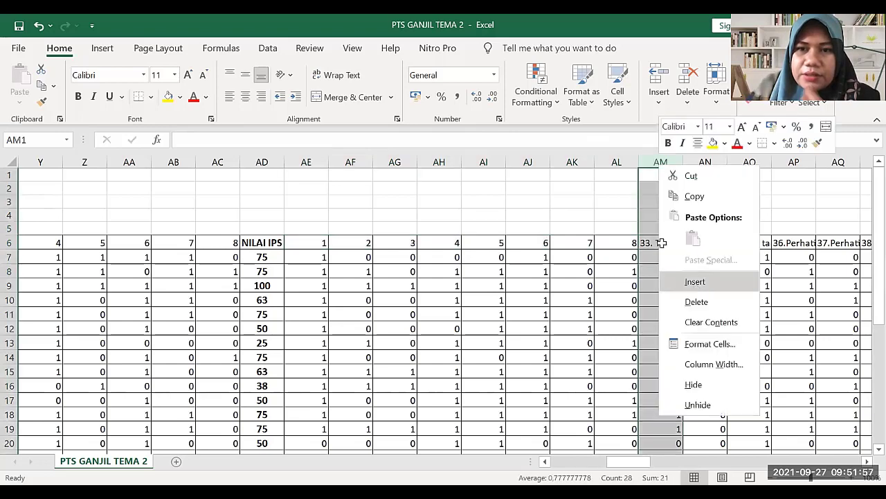
left_click(695, 282)
left_click(660, 243)
type("NILAI IPA")
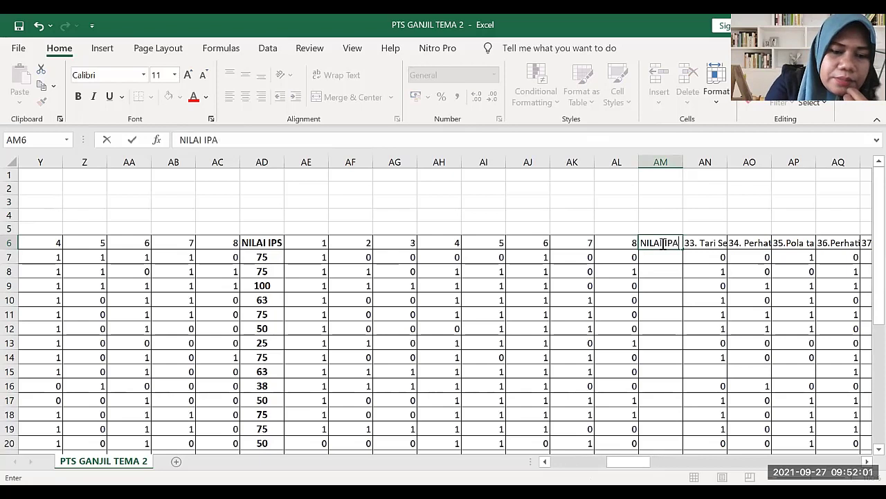
type(" 3.2")
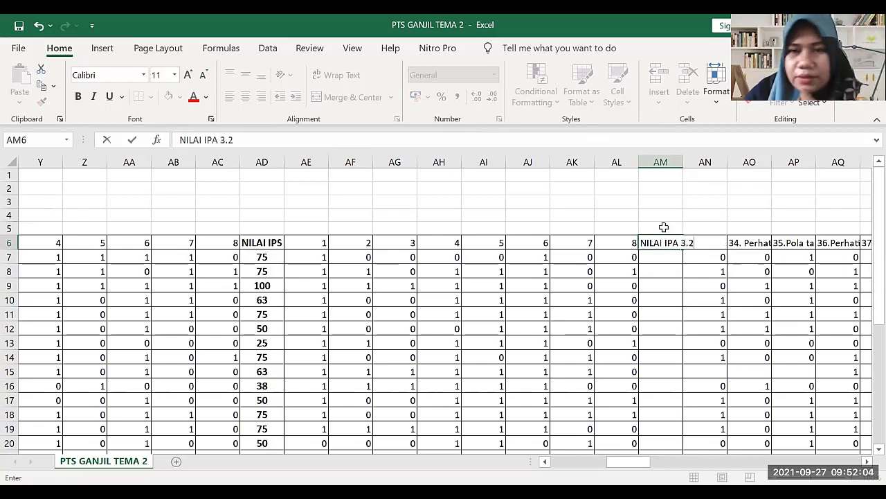
left_click(672, 305)
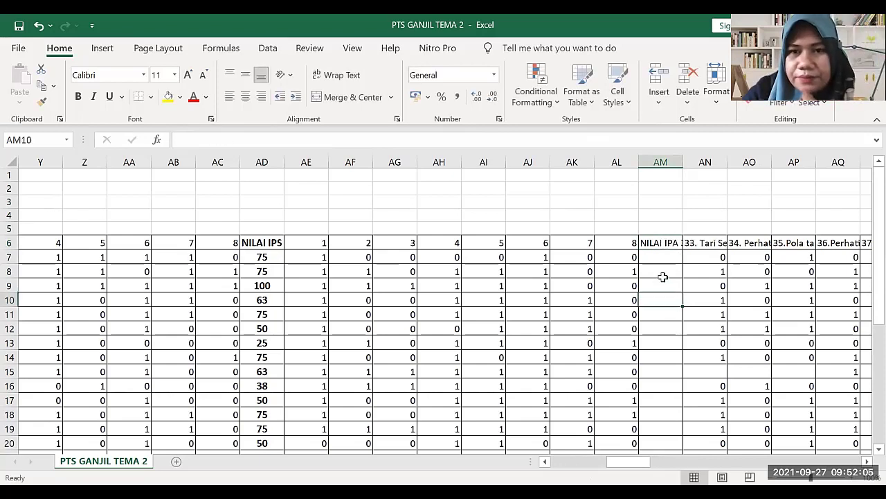
Enter the IPA grade formula =SUM(AE7:AL7)/8*100 in AM7
left_click(659, 257)
type("=")
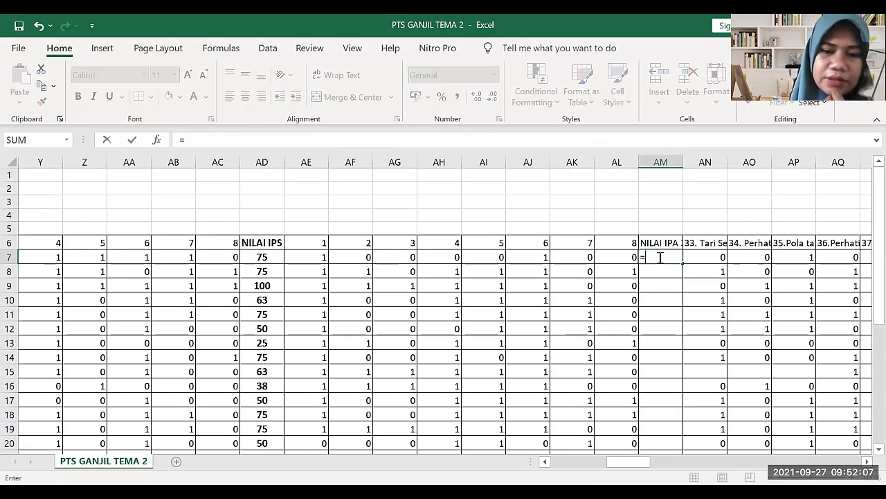
type("SUM(")
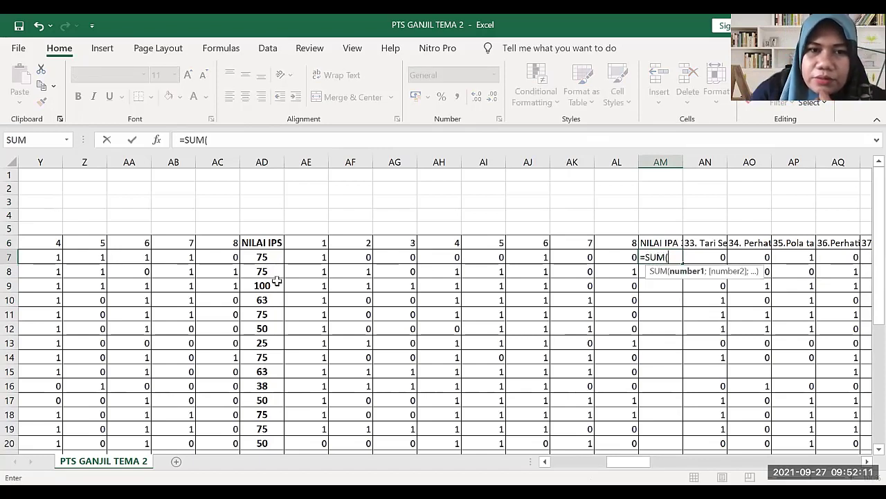
left_click(293, 257)
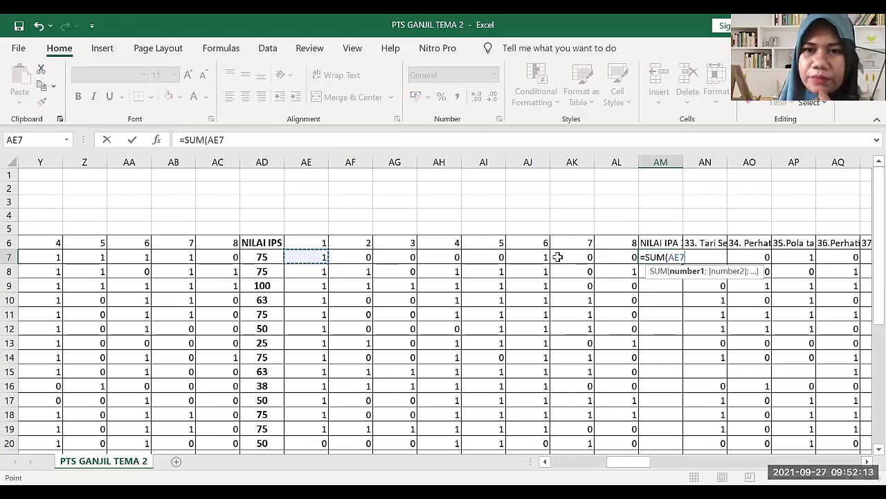
left_click(614, 254, "shift")
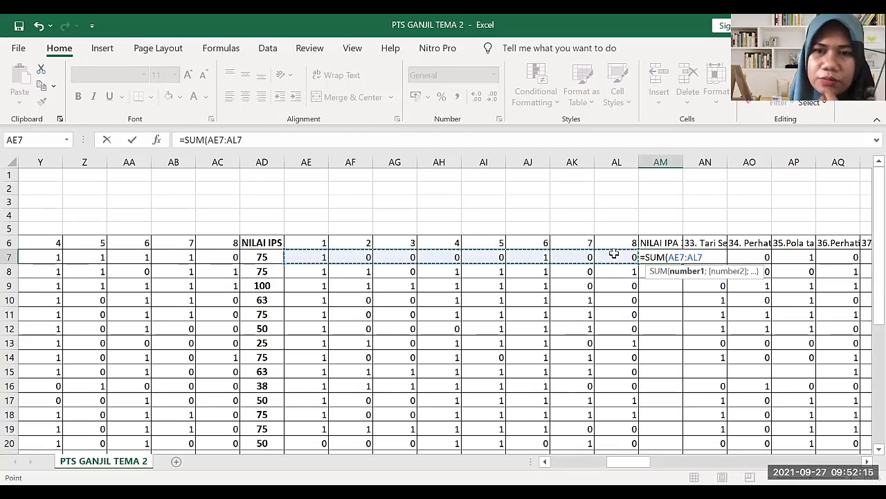
type(")/8")
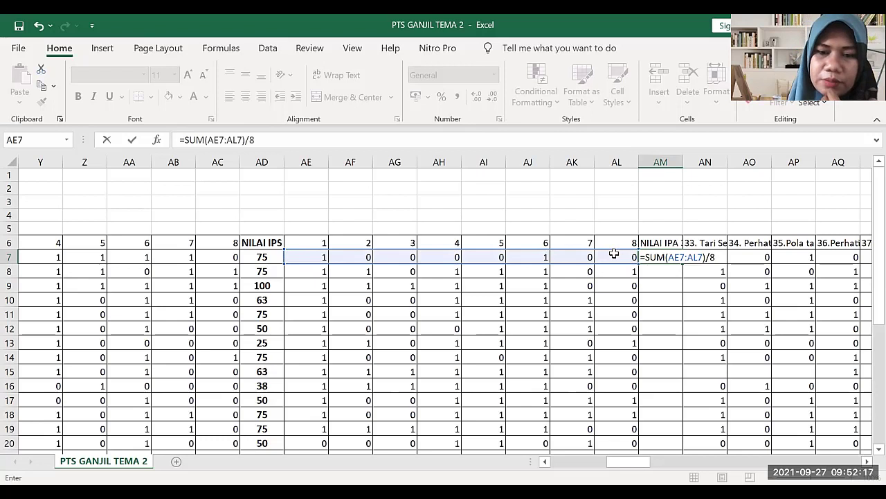
type("*100")
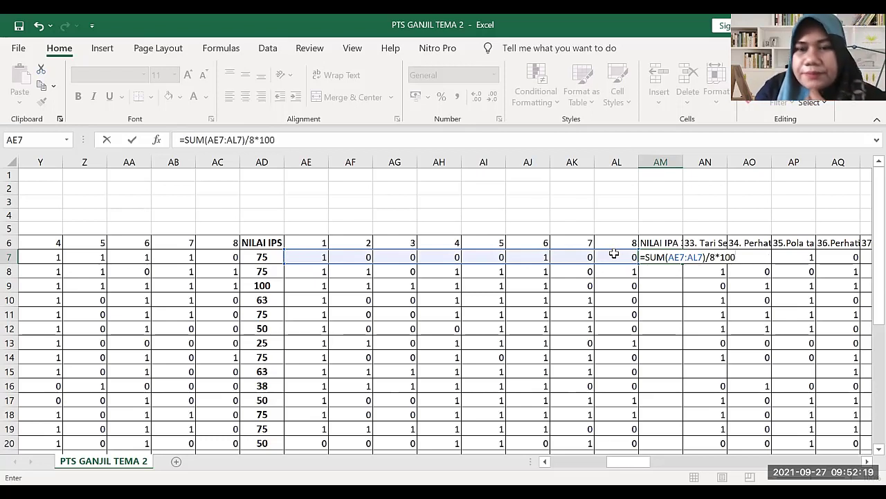
key("Return")
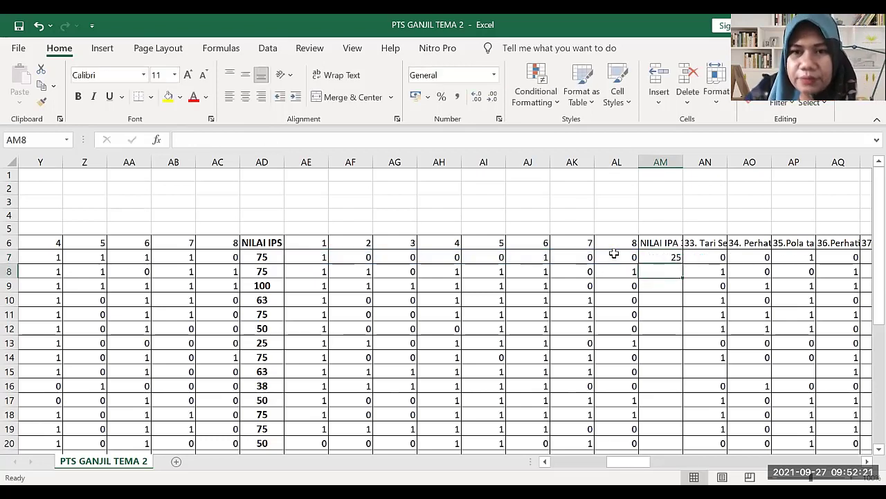
Fill the AM7 grade formula down to AM34 and display the IPA grades without decimals
left_click(669, 257)
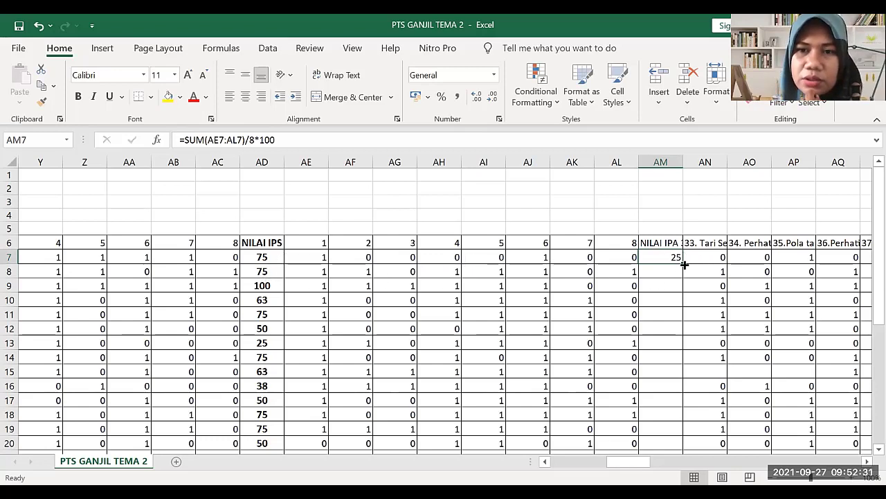
left_click_drag(684, 266, 665, 432)
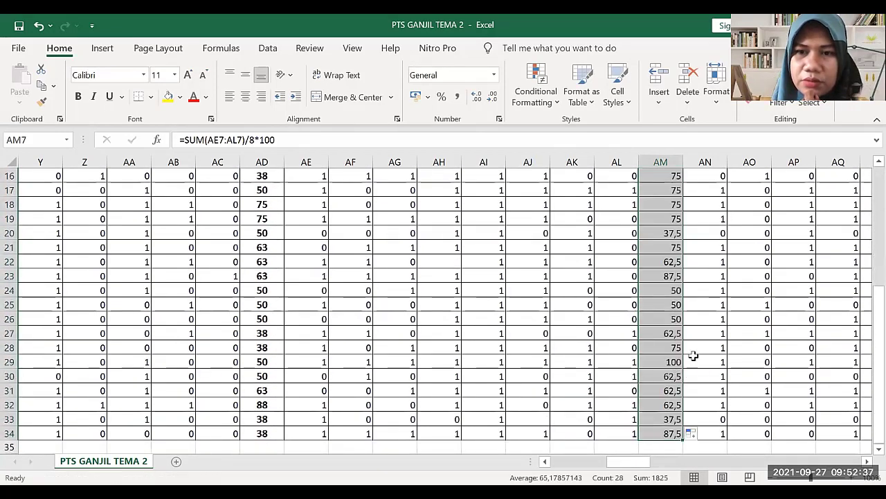
left_click(492, 97)
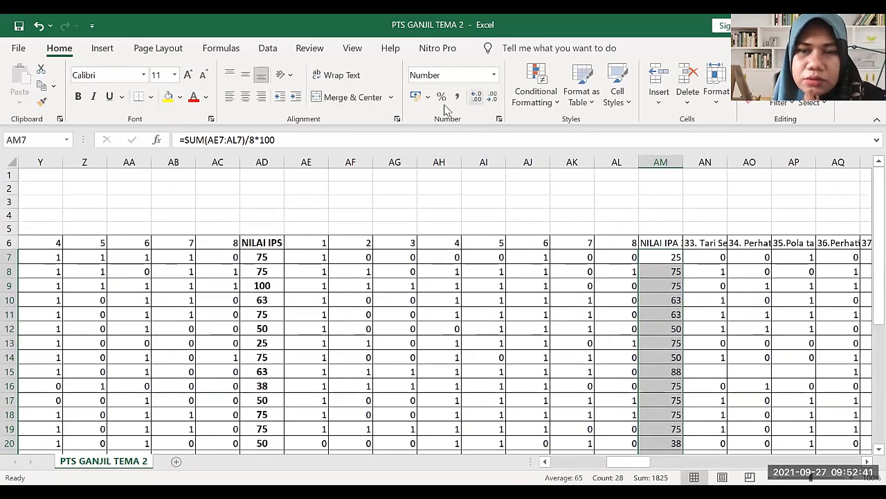
Make the IPA grades in AM7:AM34 centered, bold and one font size larger, and bold the AM6 header
left_click(246, 98)
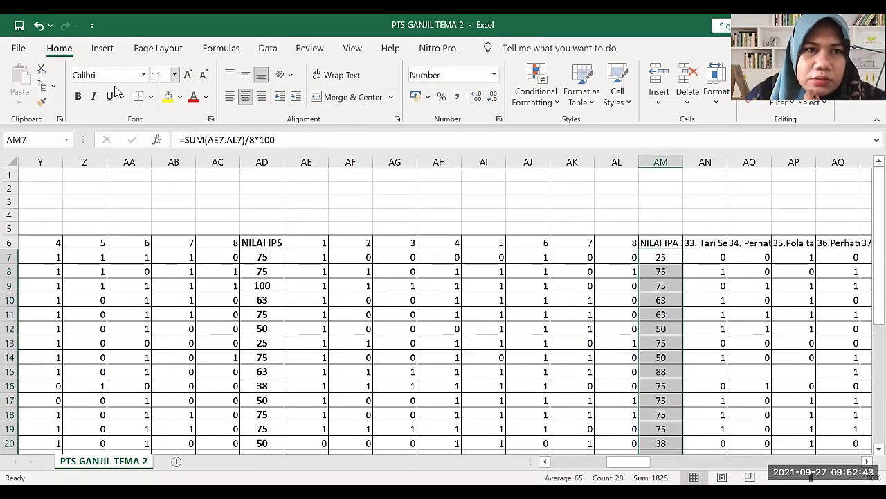
left_click(78, 96)
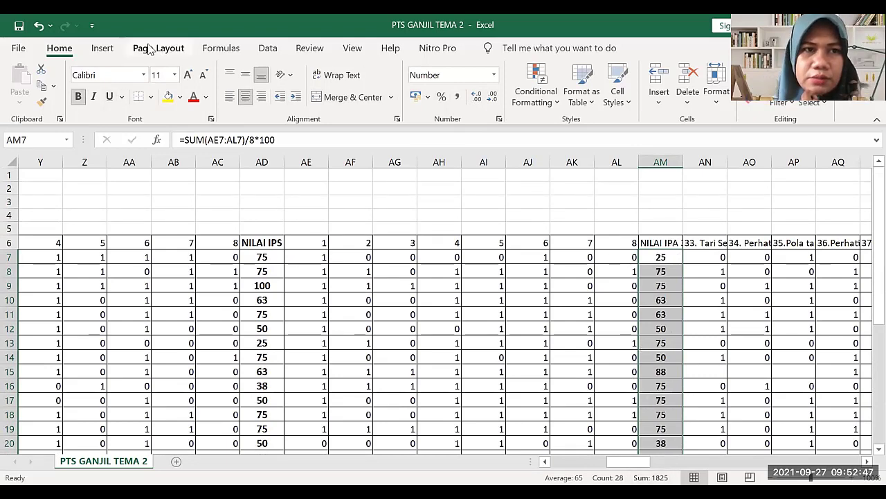
left_click(188, 75)
left_click(643, 241)
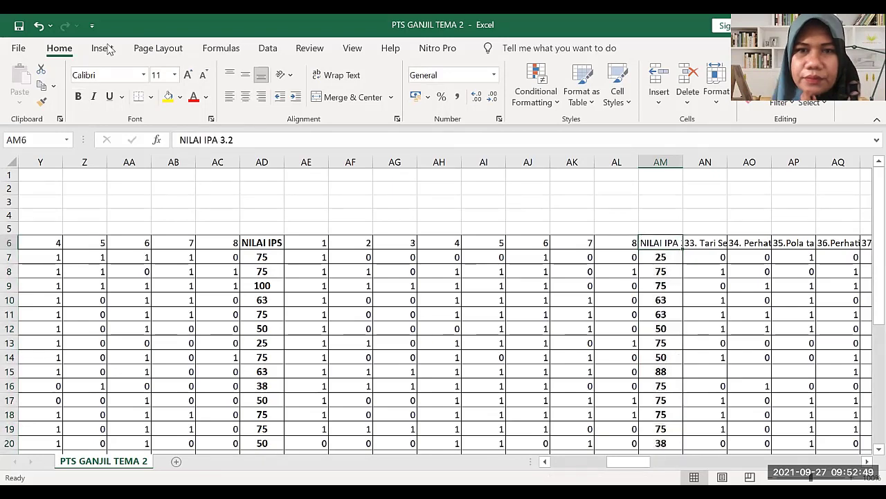
left_click(77, 96)
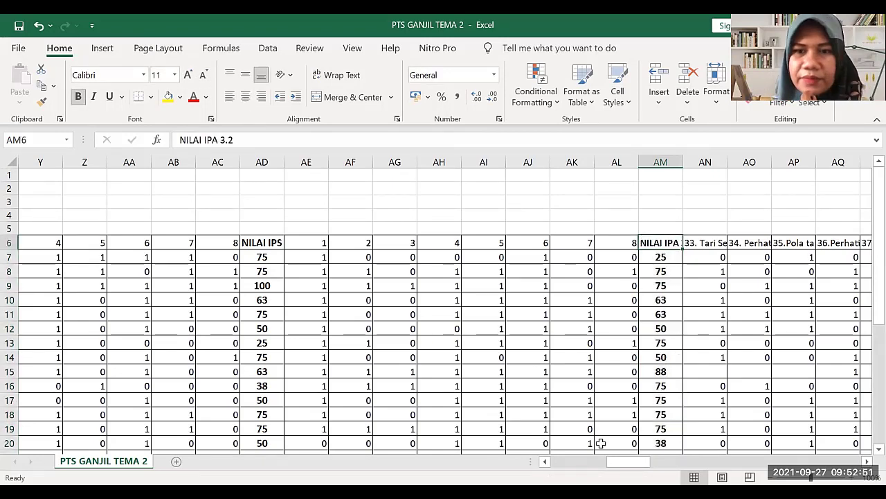
Replace the question 33 and 34 headers in AN6 and AO6 with 1 and 2
left_click_drag(637, 462, 659, 463)
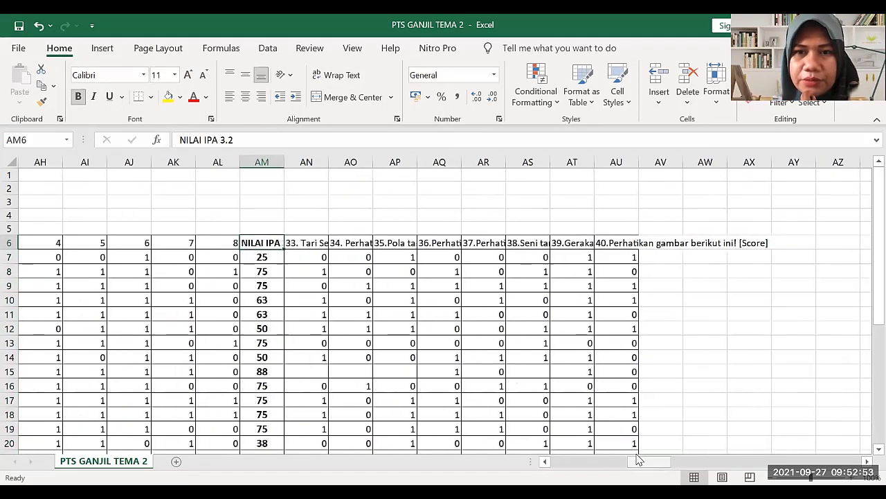
left_click(316, 245)
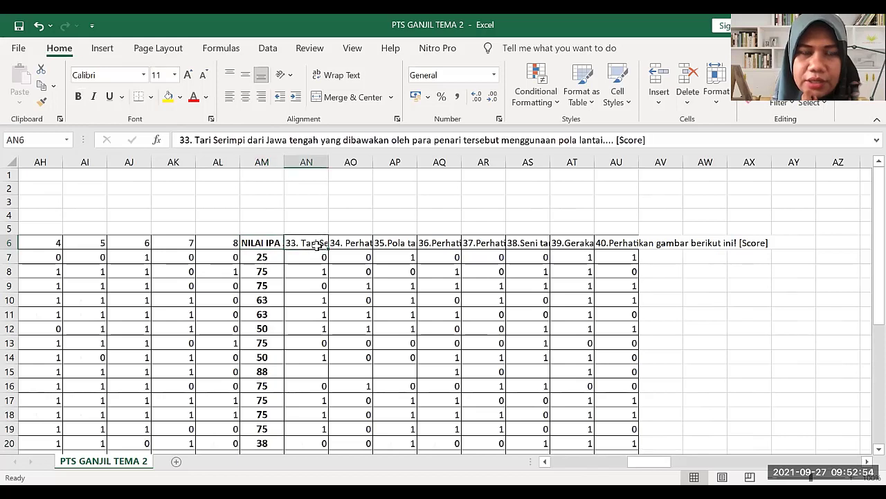
left_click(654, 243)
left_click(325, 242)
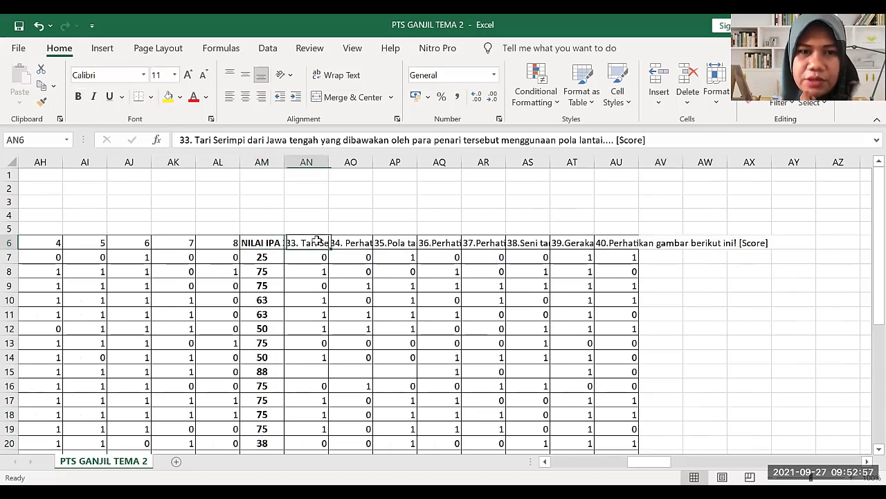
type("1")
key("Tab")
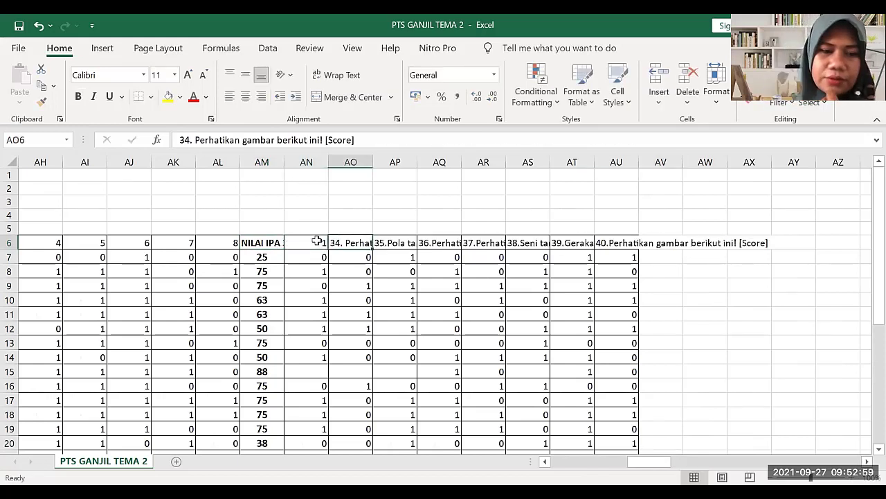
type("2")
Extend the number series from AN6:AO6 across to AU6 so the question headers run from 1 to 8
left_click(317, 240)
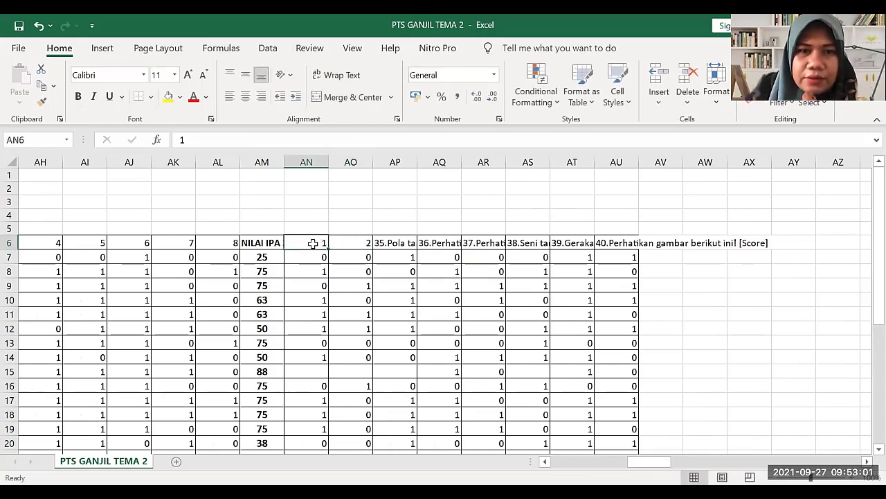
left_click_drag(316, 241, 409, 242)
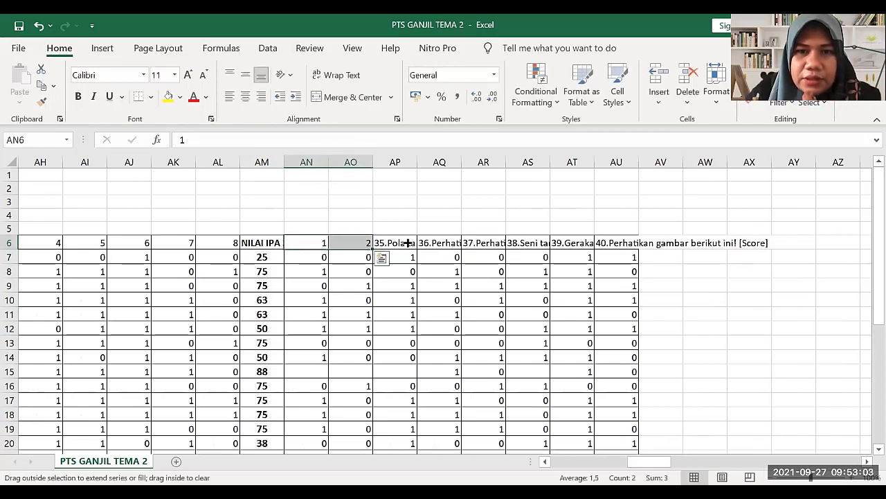
left_click_drag(630, 243, 635, 244)
Enter the header "NILAI SBDP 3.4" in AV6, beside the final question column
left_click(660, 243)
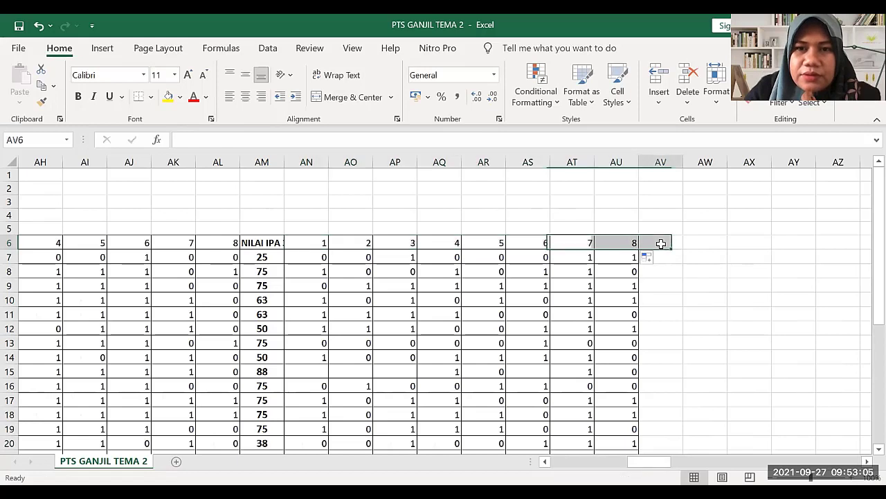
type("N")
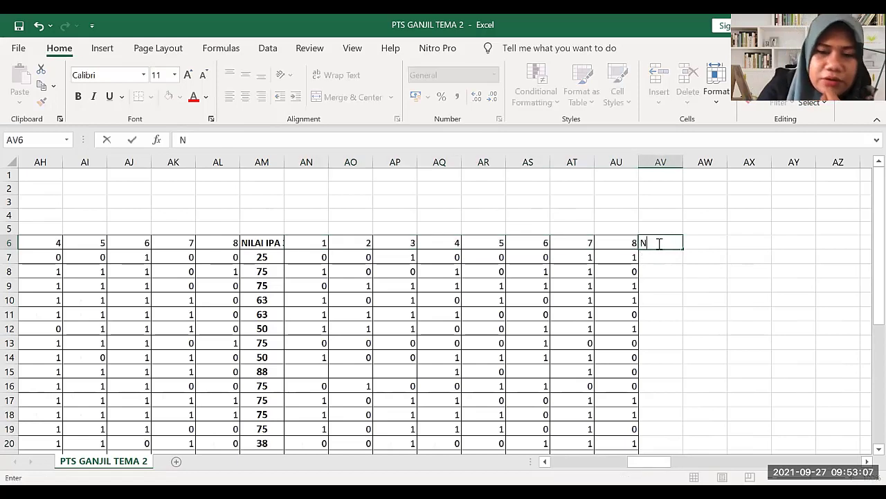
type("ILAI S")
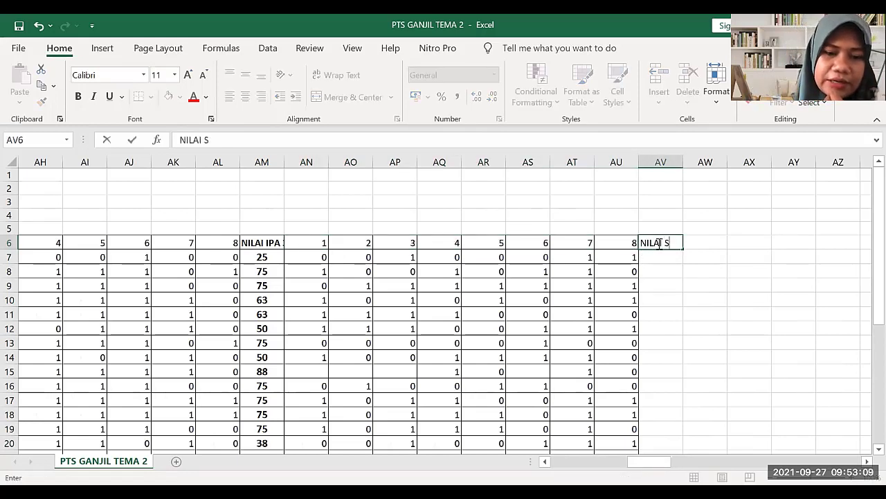
type("BDP 3")
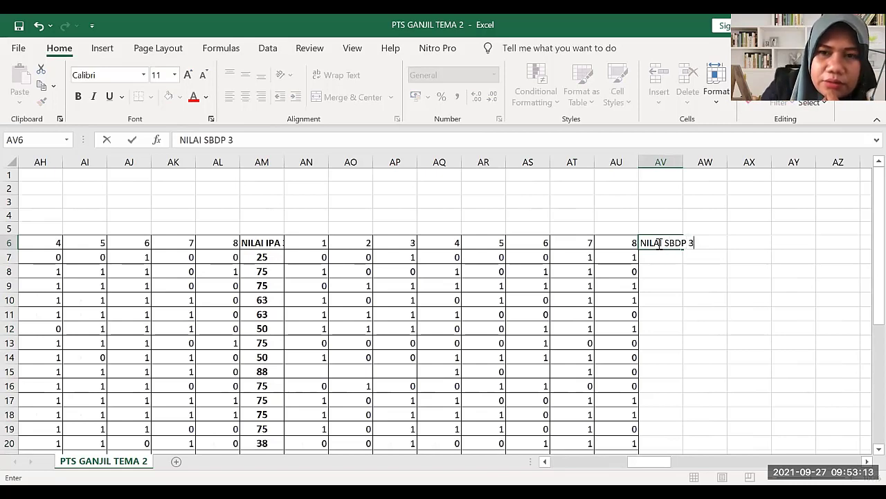
type(".4")
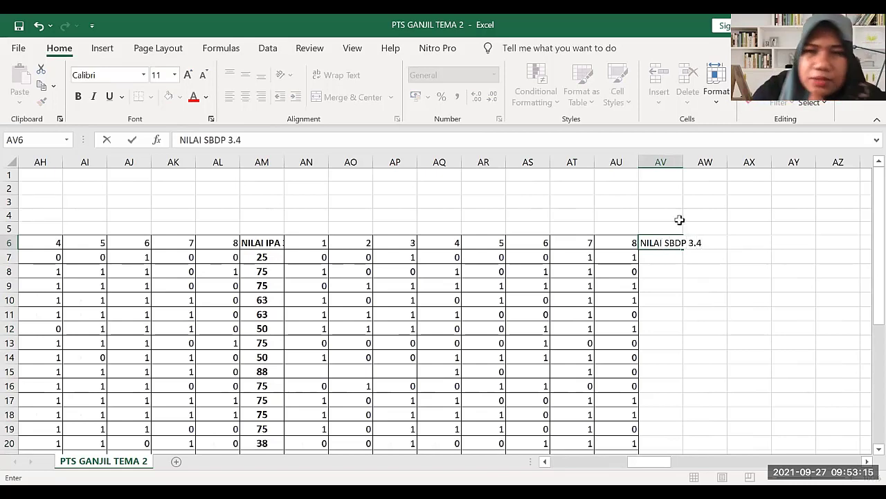
left_click(671, 313)
Enter the SBDP grade formula =SUM(AN7:AU7)/8*100 in AV7
left_click(644, 254)
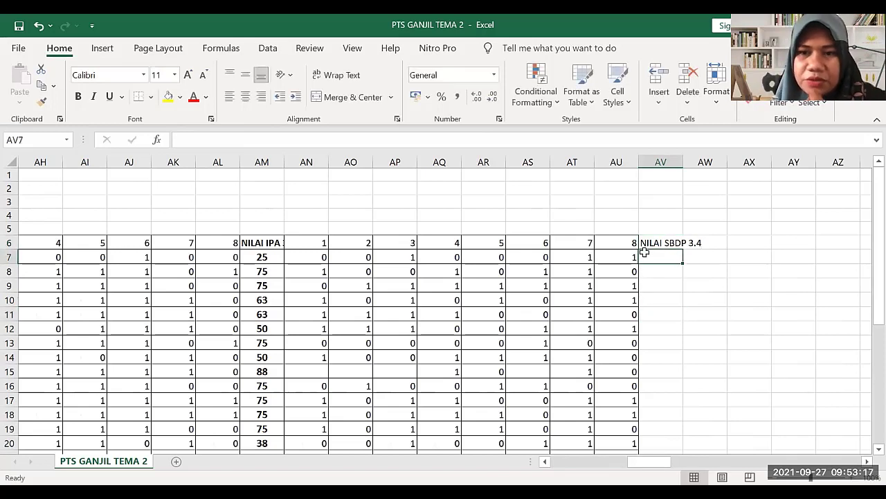
type("=")
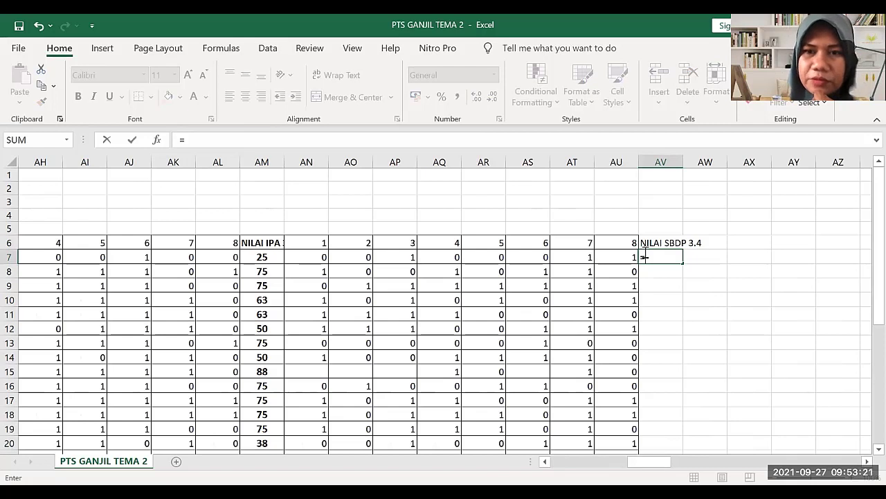
type("SUM(")
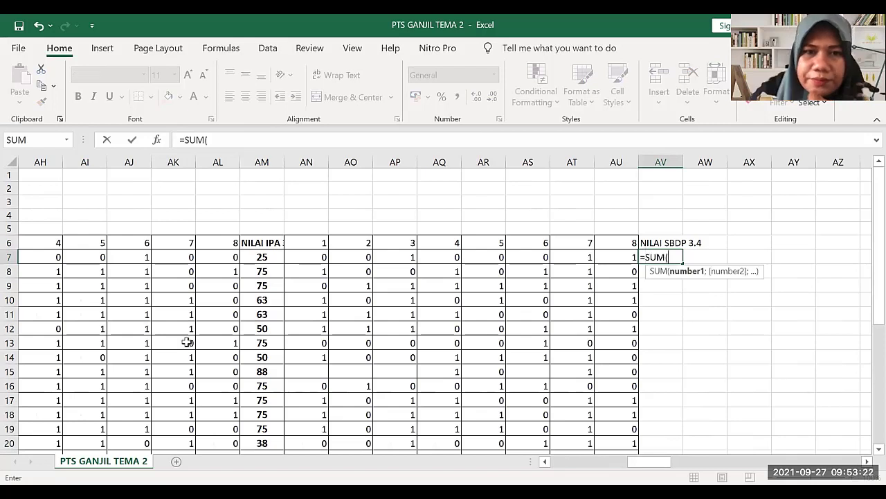
left_click(322, 253)
left_click(614, 254, "shift")
type(")")
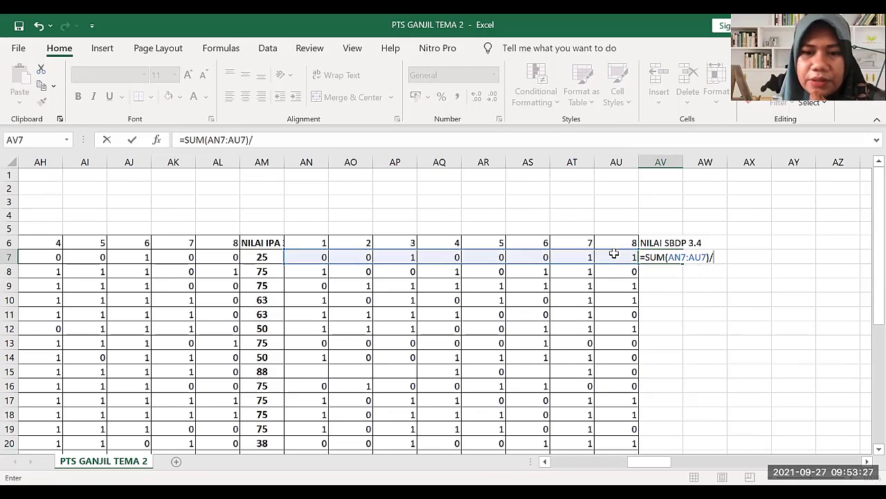
type("/8*100")
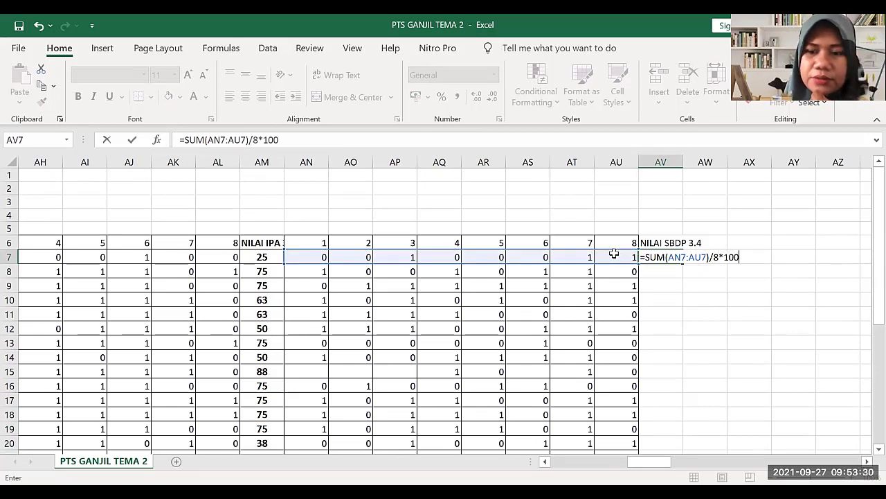
key("Return")
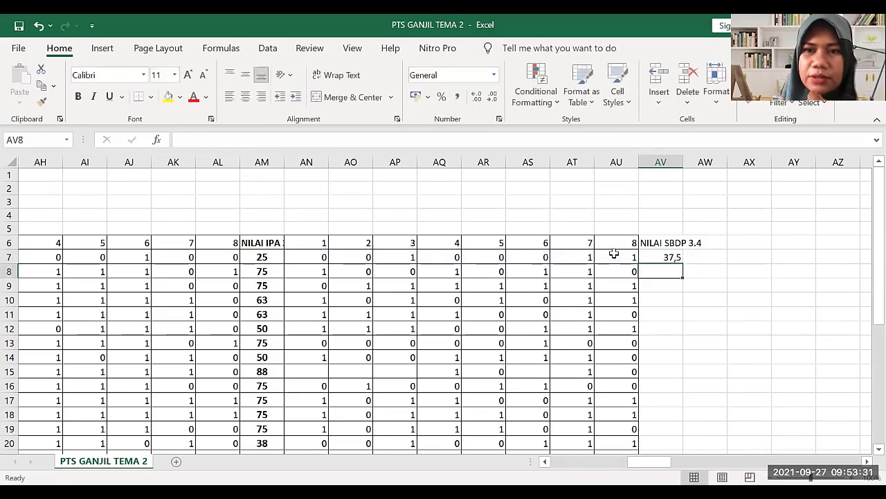
Fill the AV7 grade formula down to AV34 and format the SBDP grades as centered whole numbers
left_click(670, 259)
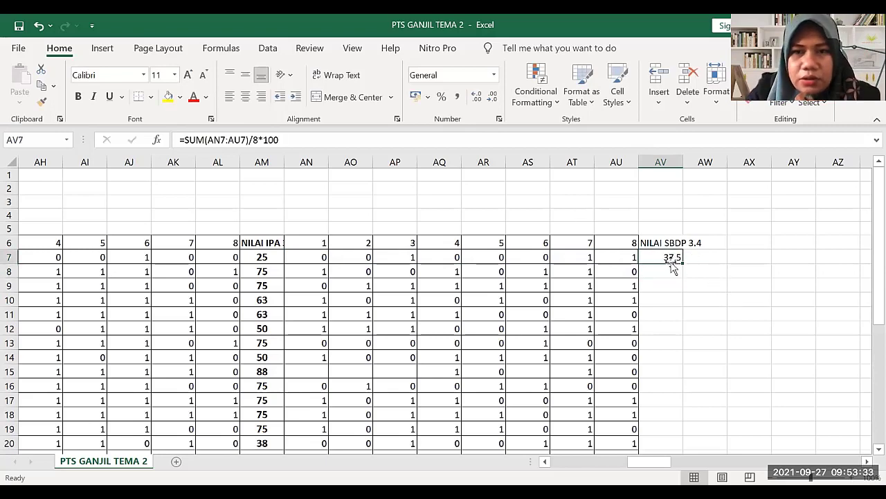
left_click_drag(683, 263, 674, 426)
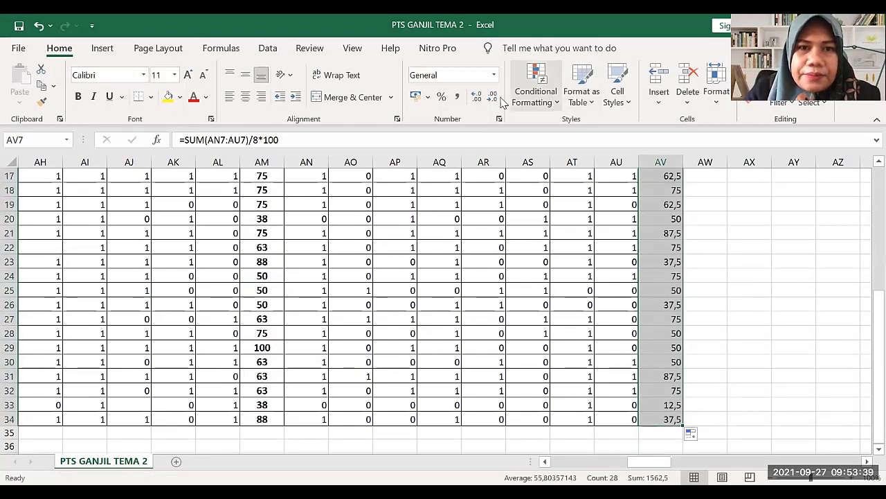
left_click(245, 96)
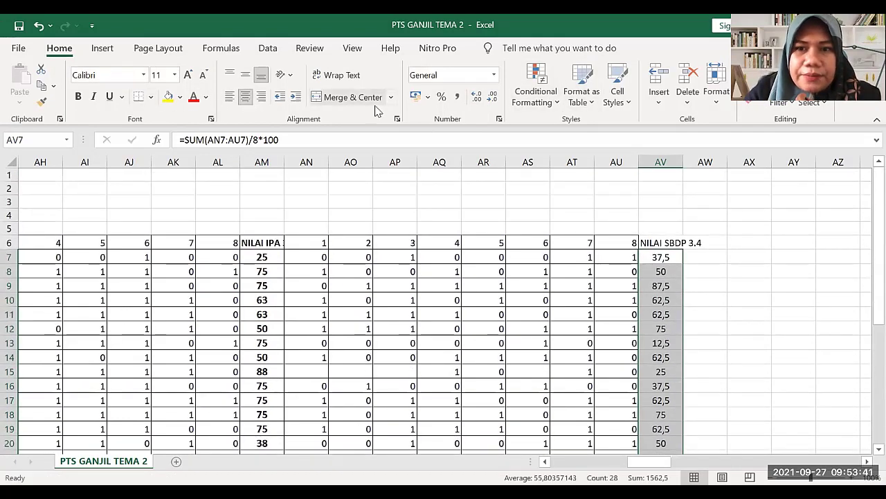
left_click(492, 97)
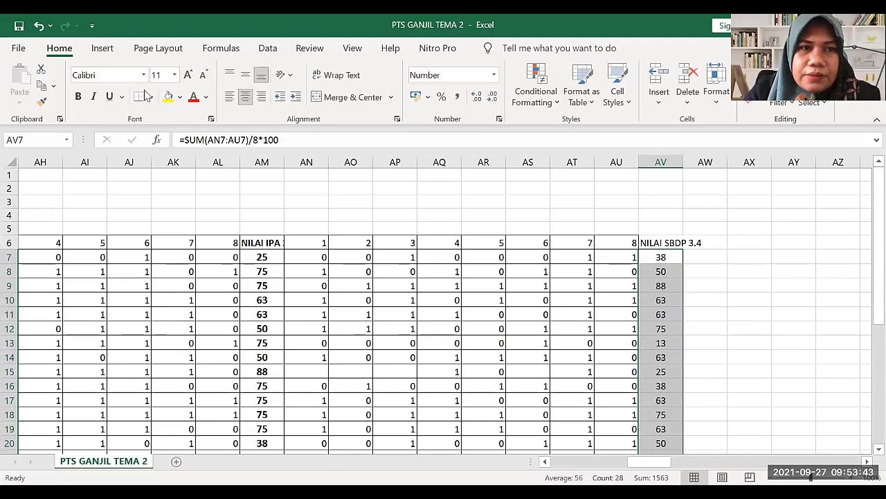
Make the SBDP grades in AV7:AV34 bold at font size 12
left_click(79, 97)
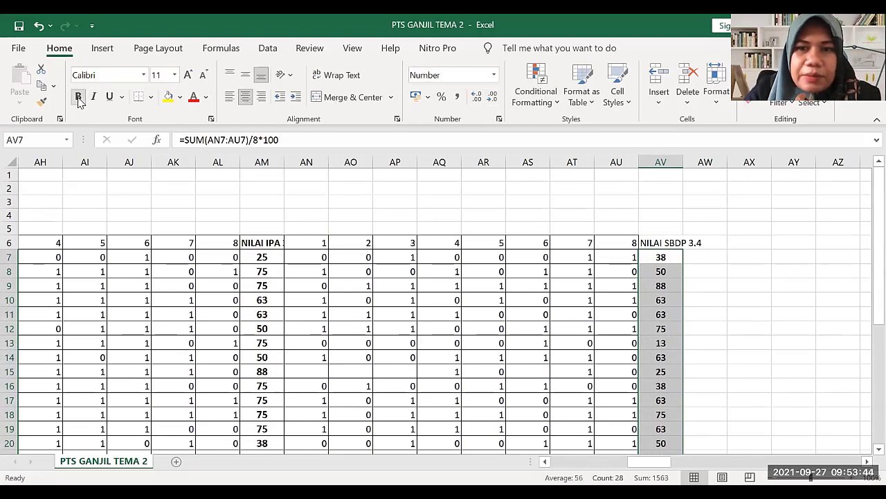
left_click(187, 75)
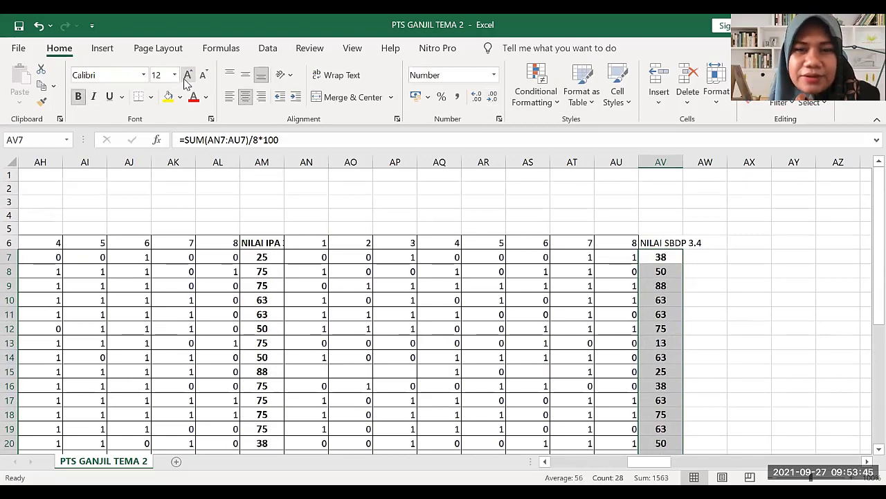
Apply a border around all outer edges of AV6:AV34 and make the "NILAI SBDP 3.4" header bold
left_click(651, 242)
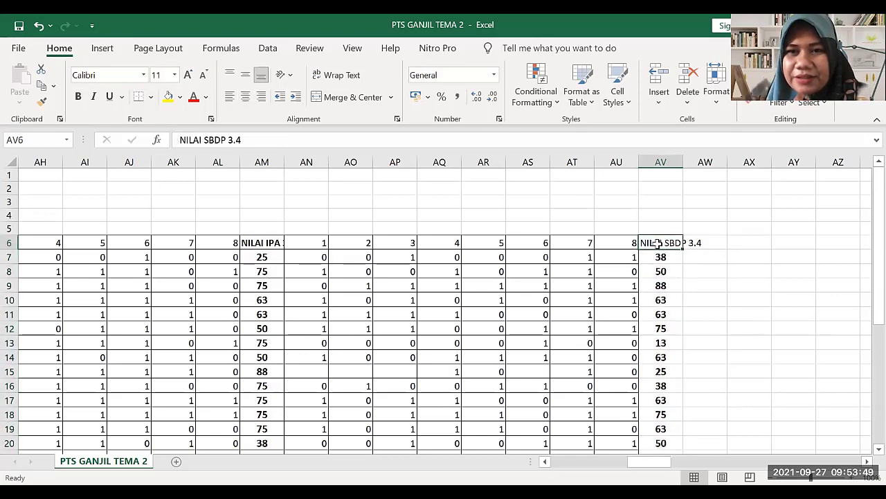
left_click_drag(658, 242, 650, 418)
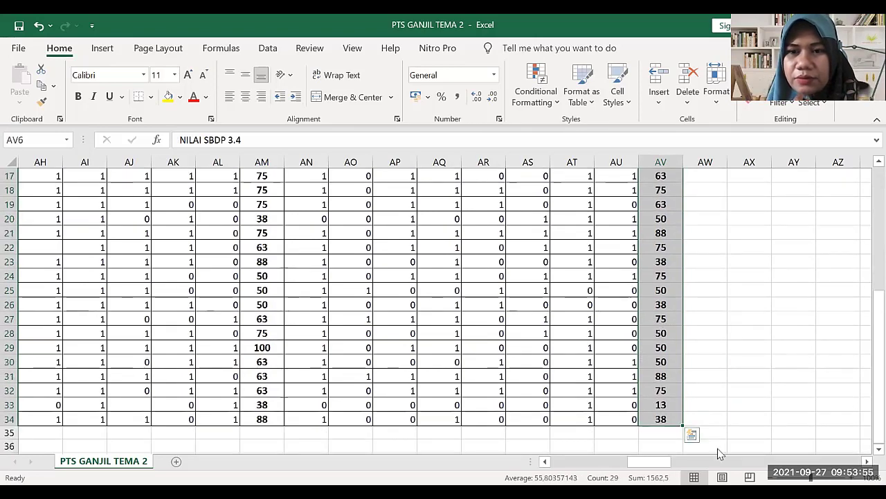
right_click(661, 321)
left_click(707, 412)
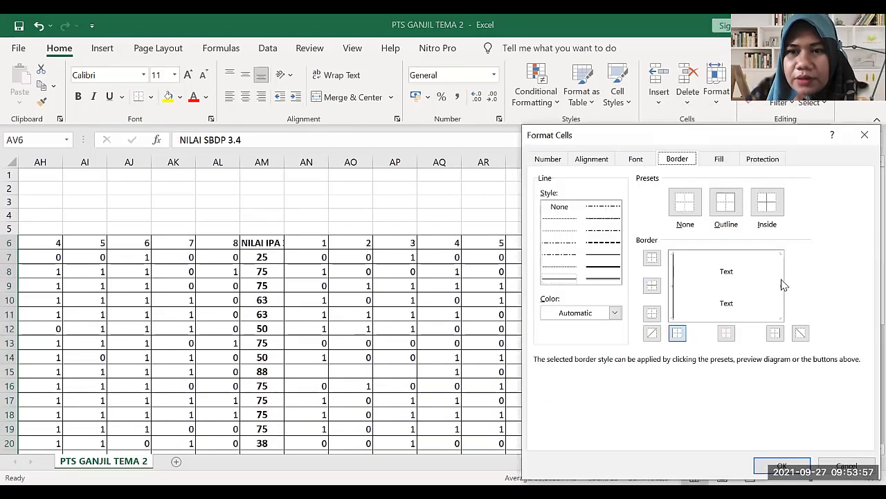
left_click(782, 283)
left_click(745, 257)
left_click(752, 318)
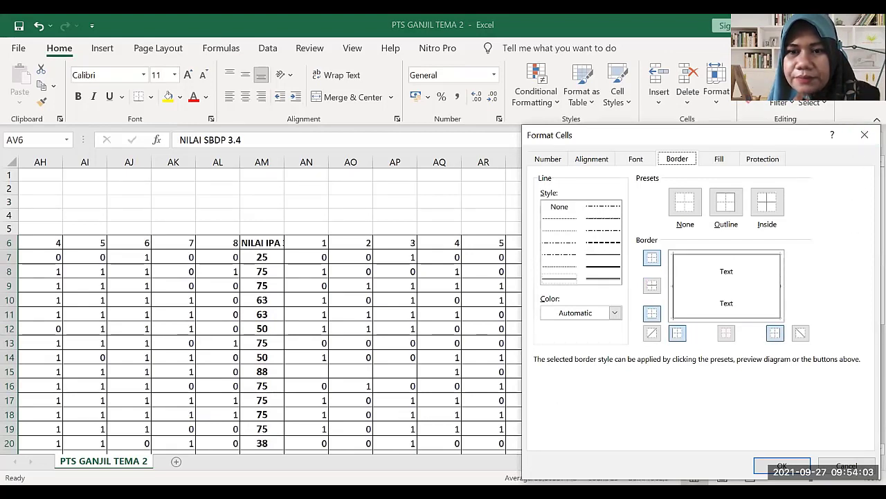
left_click(782, 465)
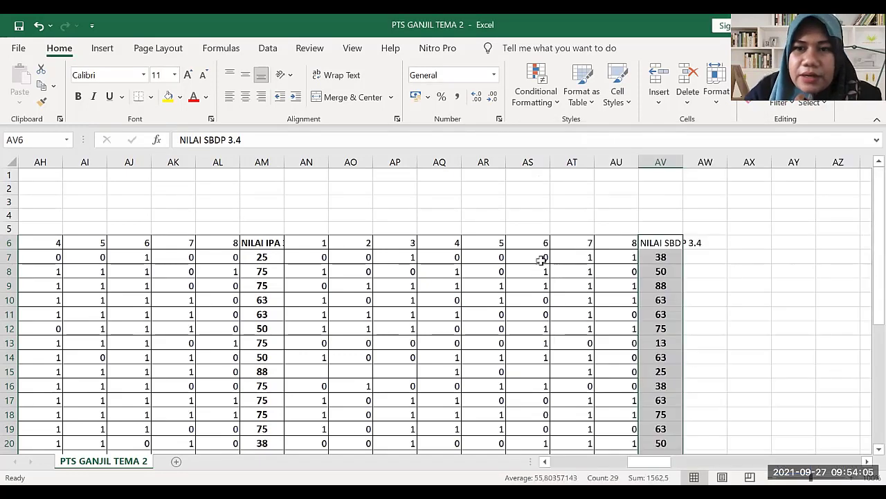
left_click(655, 239)
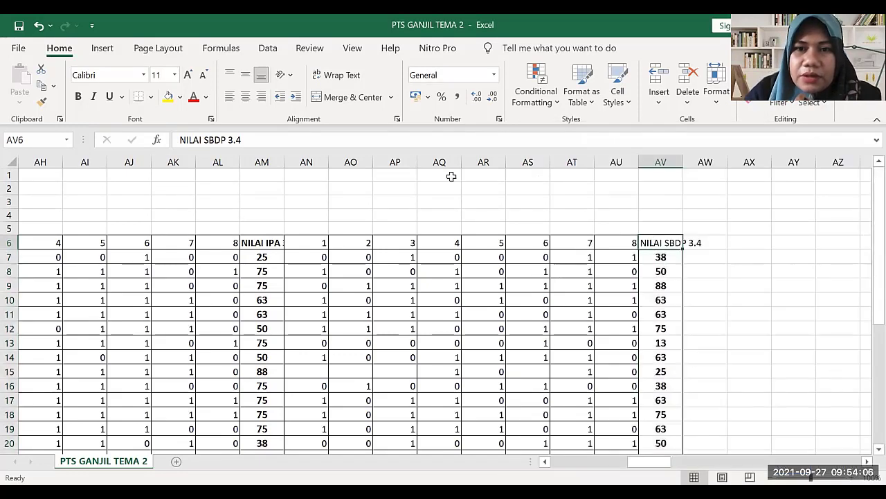
left_click(78, 96)
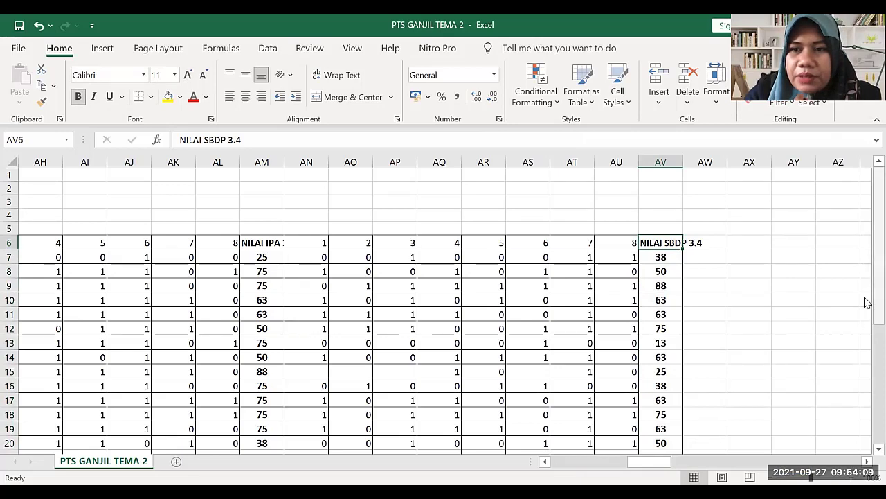
Start the student numbering in the No. column by entering 1 in A7 and 2 in A8
left_click_drag(879, 301, 866, 447)
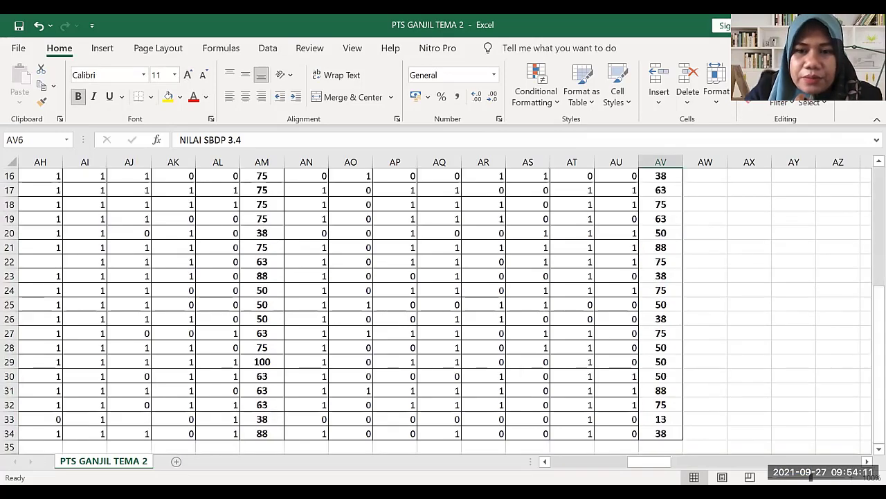
left_click_drag(648, 461, 553, 459)
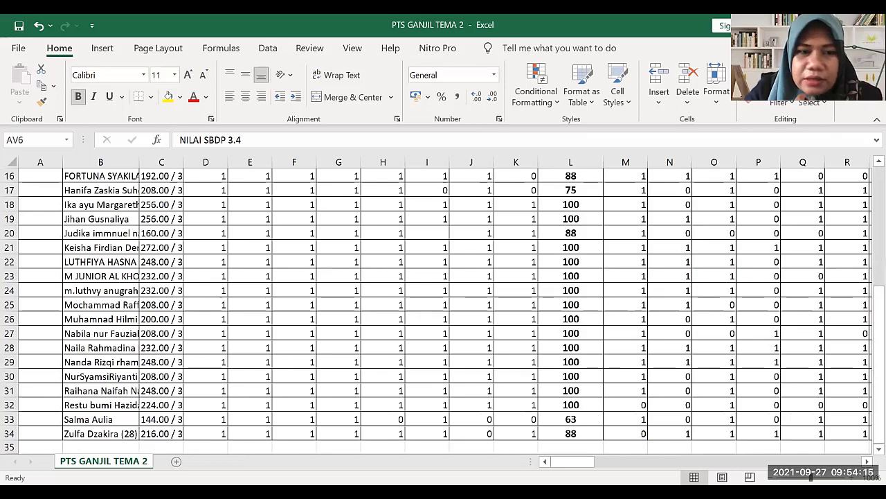
left_click(200, 450)
scroll(204, 402, "down", 2)
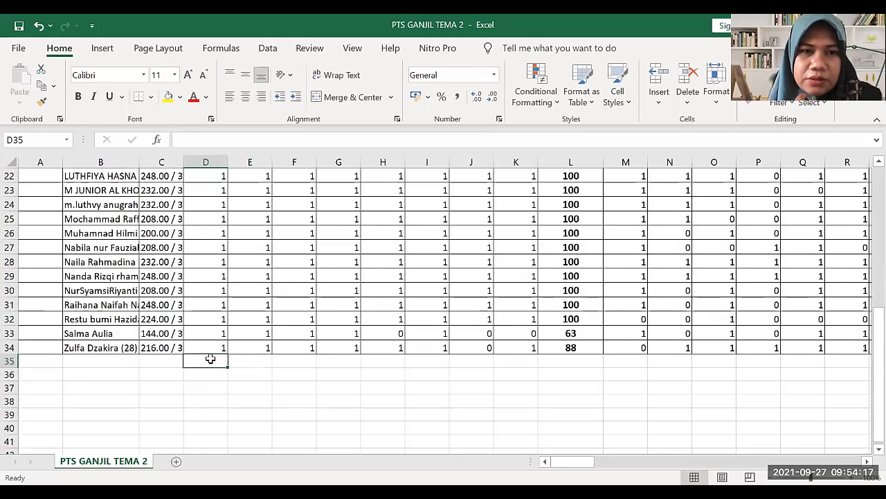
scroll(189, 323, "up", 1)
scroll(189, 322, "down", 1)
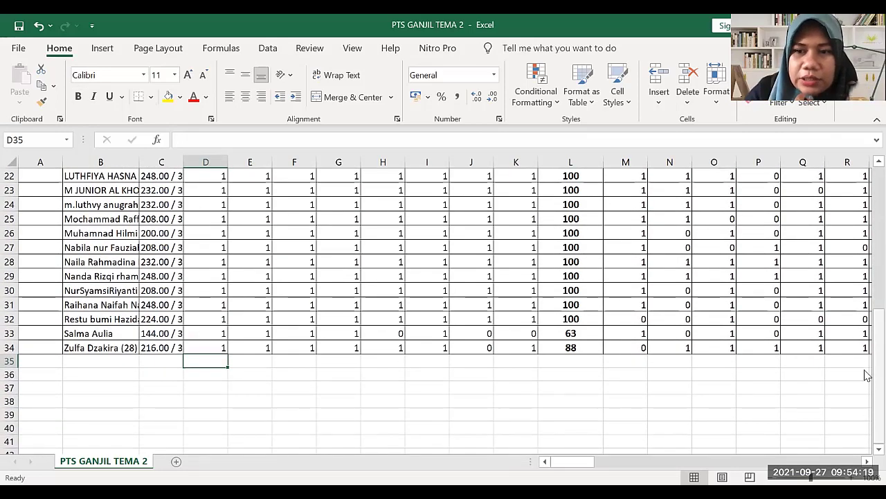
left_click_drag(867, 365, 864, 235)
left_click(38, 244)
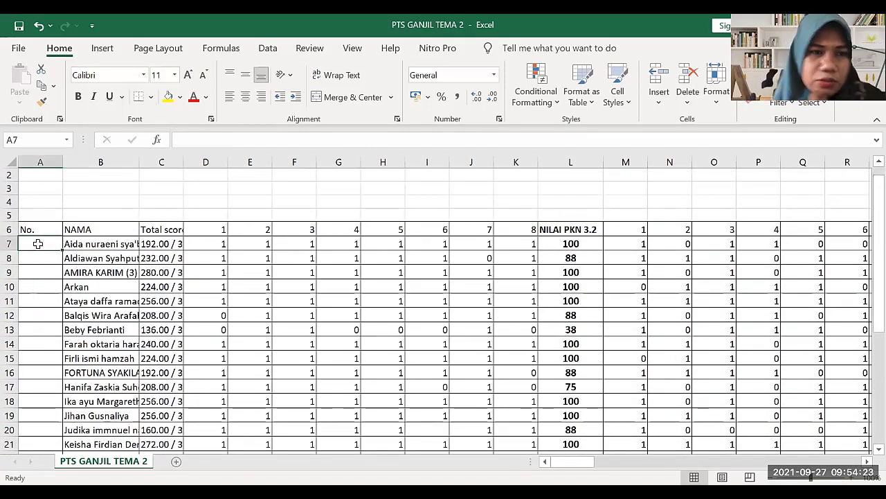
type("1")
key("Return")
type("2")
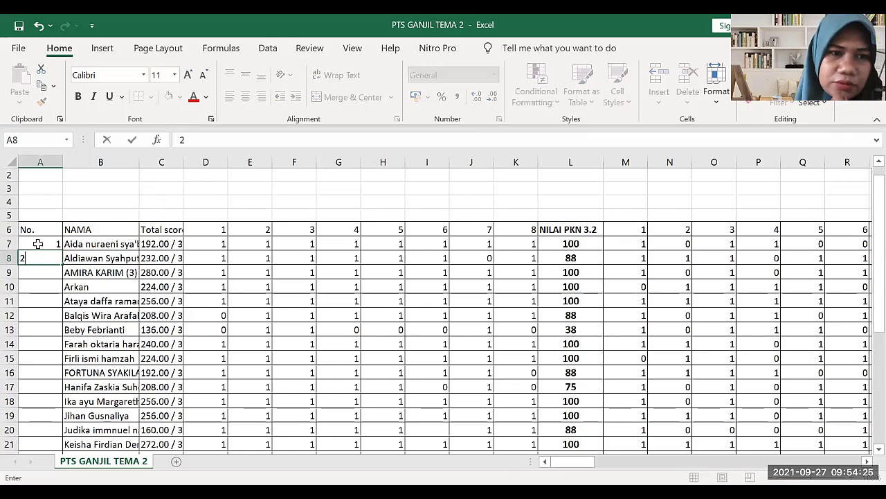
key("Return")
Extend the numbering from A7:A8 down to 28 in A34, and make the numbers centered and bold
left_click(50, 242)
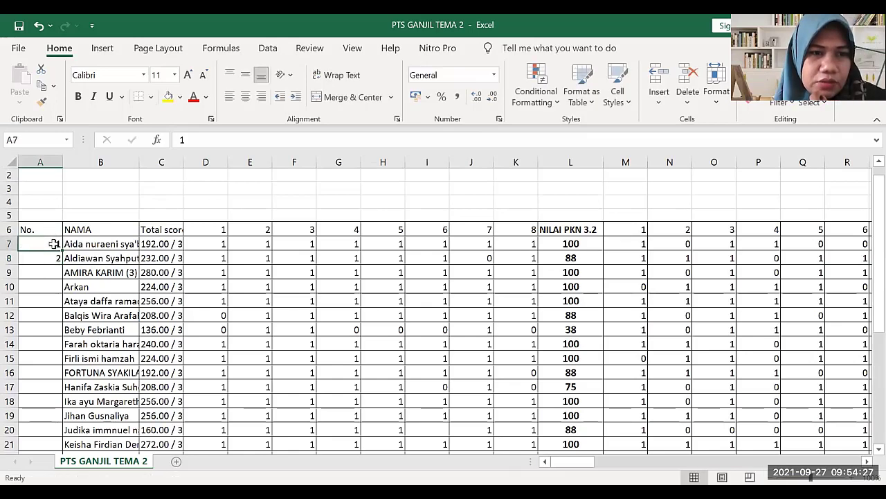
left_click_drag(52, 245, 42, 429)
scroll(101, 80, "up", 5)
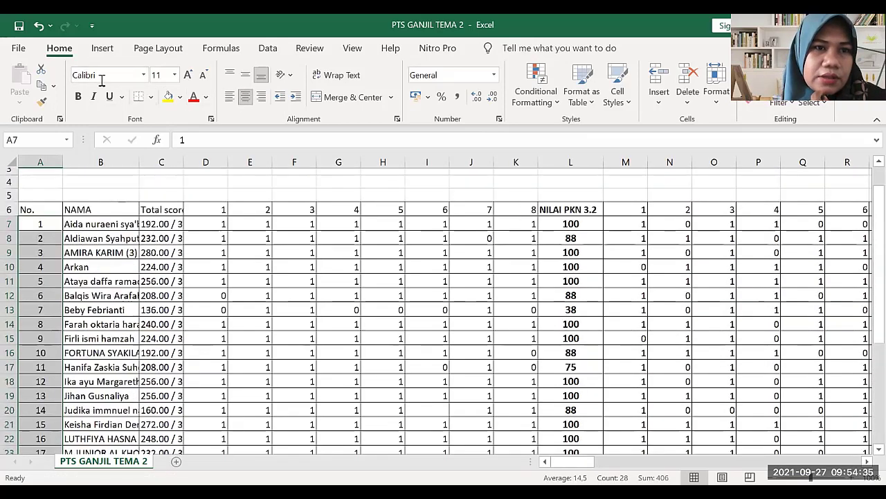
scroll(101, 80, "up", 1)
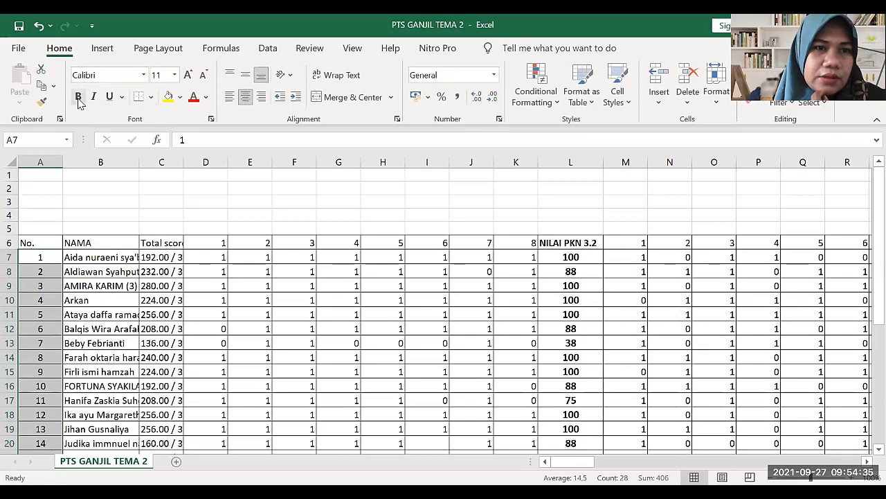
left_click(262, 338)
Make the No., NAMA and Total score headers in A6:C6 bold and centered
scroll(90, 315, "down", 1)
left_click(29, 201)
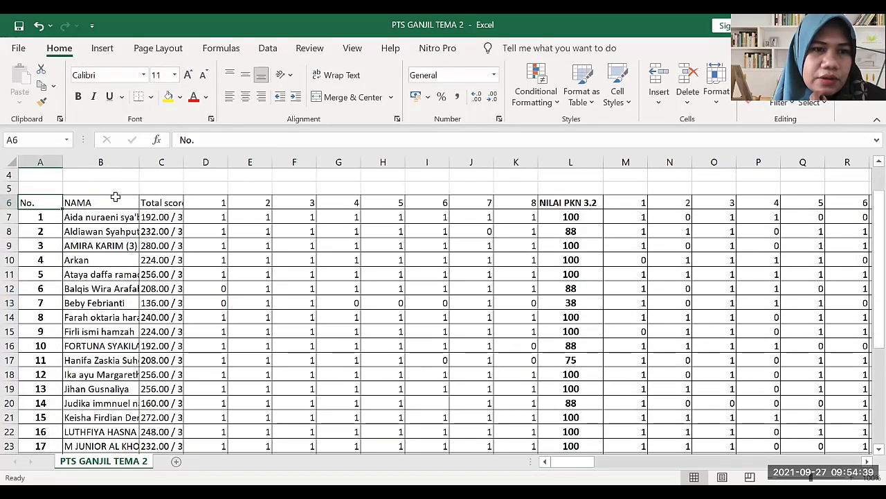
left_click_drag(115, 197, 161, 201)
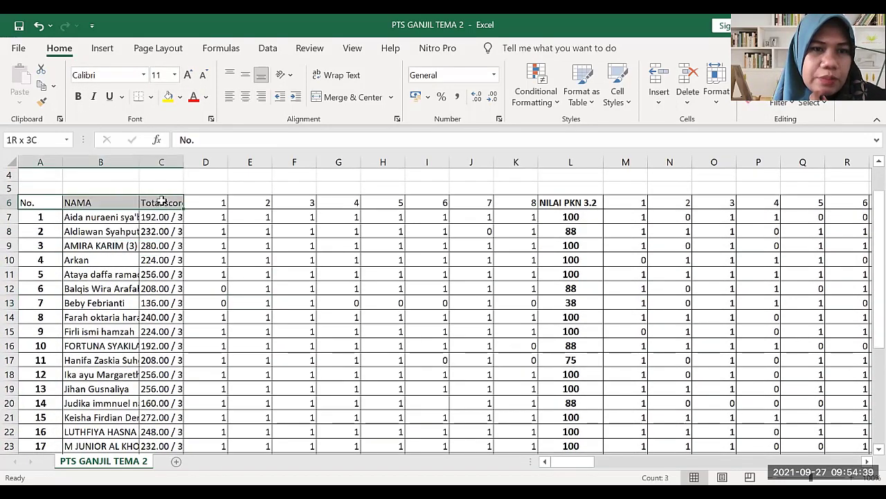
left_click(78, 96)
left_click(246, 96)
left_click(294, 302)
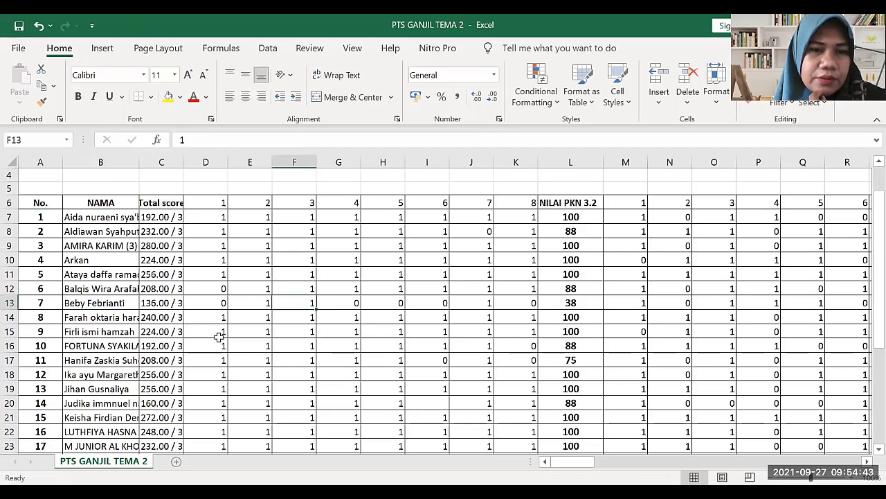
Enter the formula =SUM(D7:D34) in D35 to total the scores of the first PKN question below the table
scroll(347, 388, "up", 1)
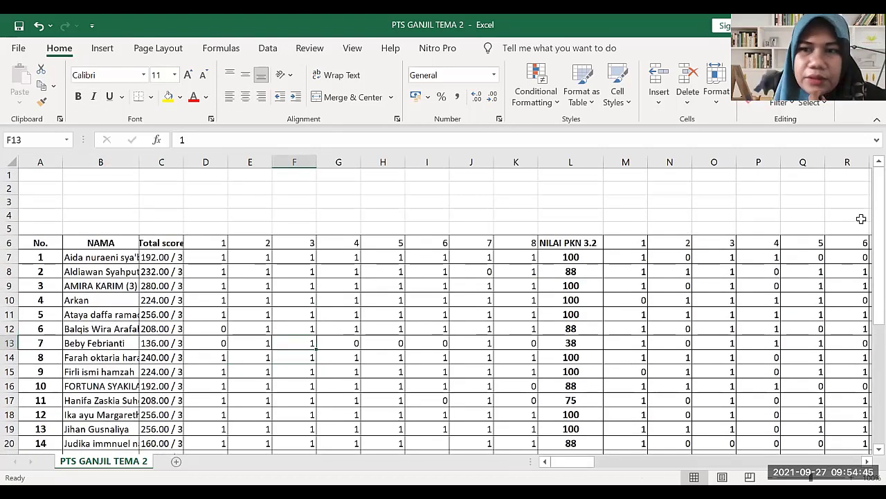
left_click_drag(877, 222, 865, 381)
left_click(208, 444)
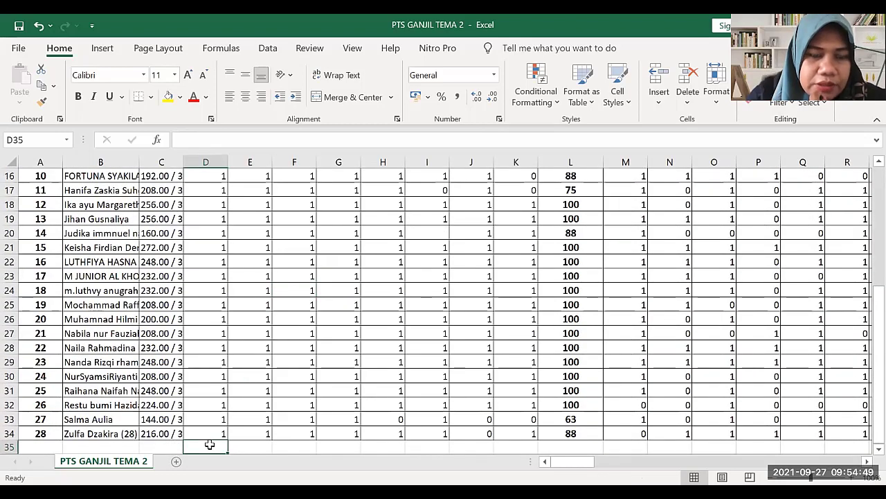
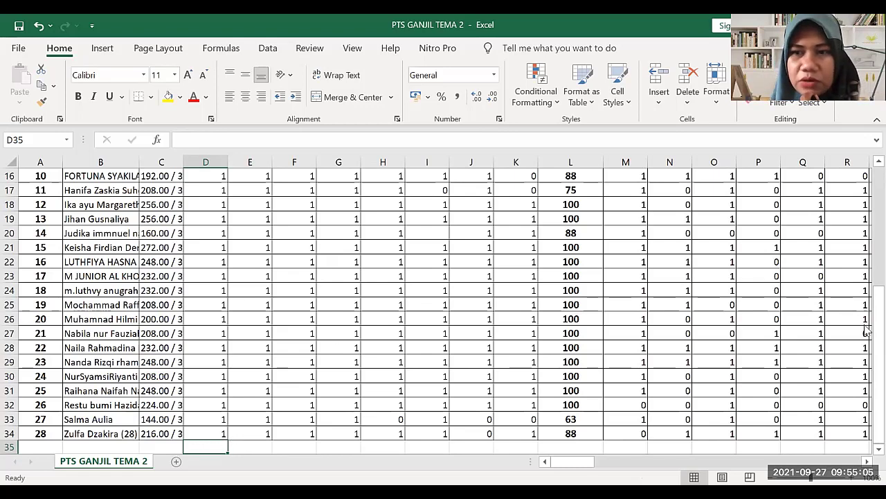
mouse_move(867, 304)
left_mouse_down()
mouse_move(865, 159)
mouse_move(874, 291)
left_mouse_up()
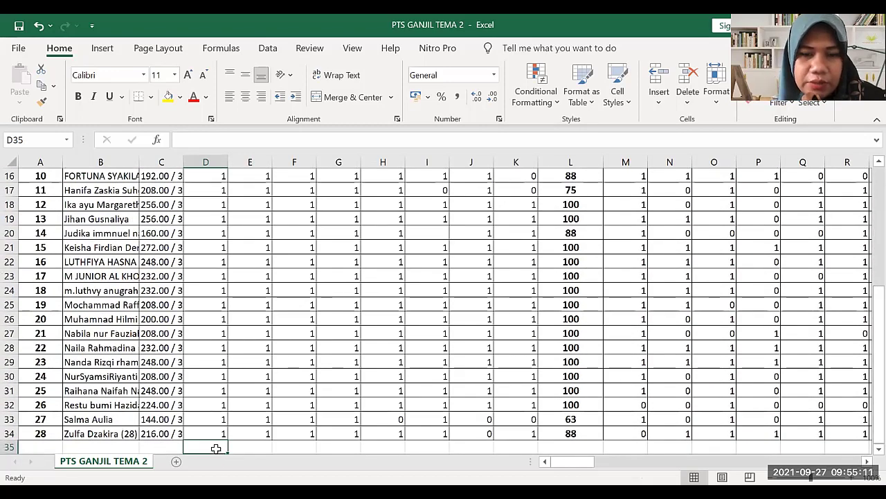
key("Down")
key("Down")
key("Down")
key("Down")
key("Down")
key("Down")
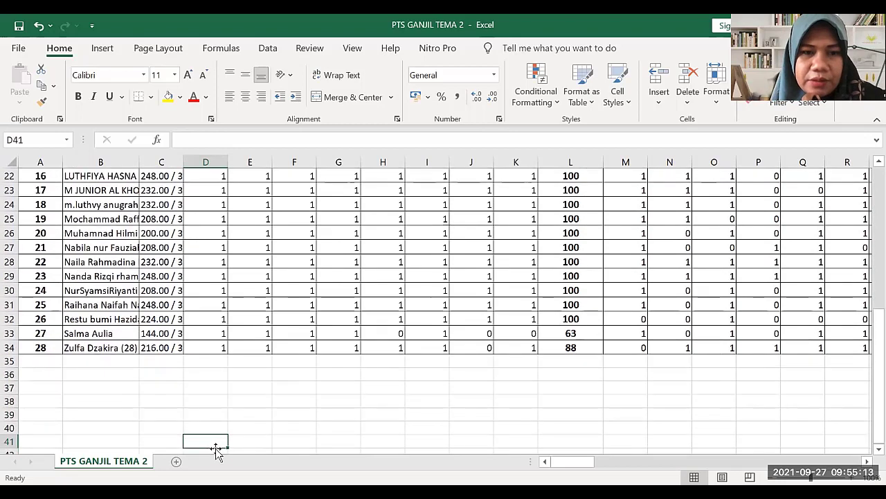
left_click(211, 363)
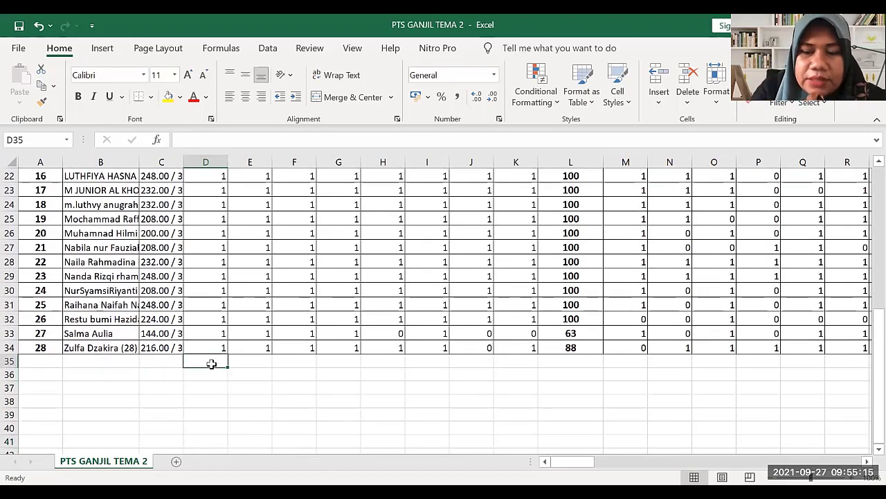
type("=")
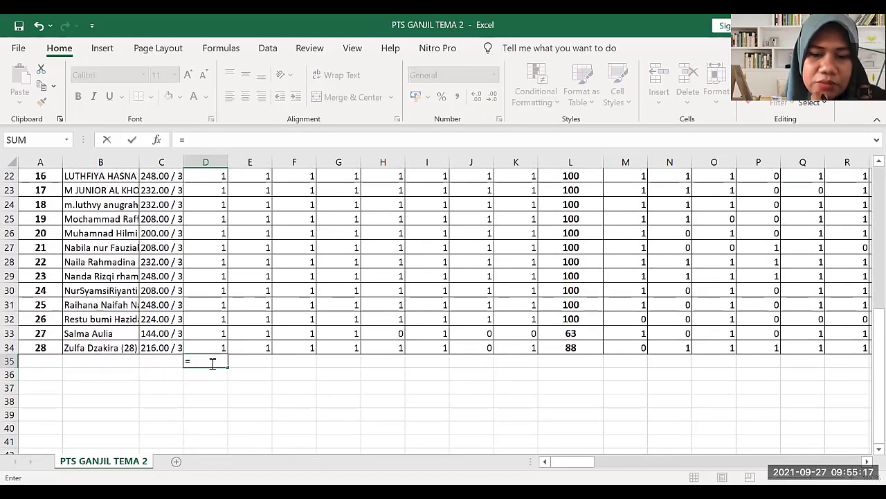
type("SUM")
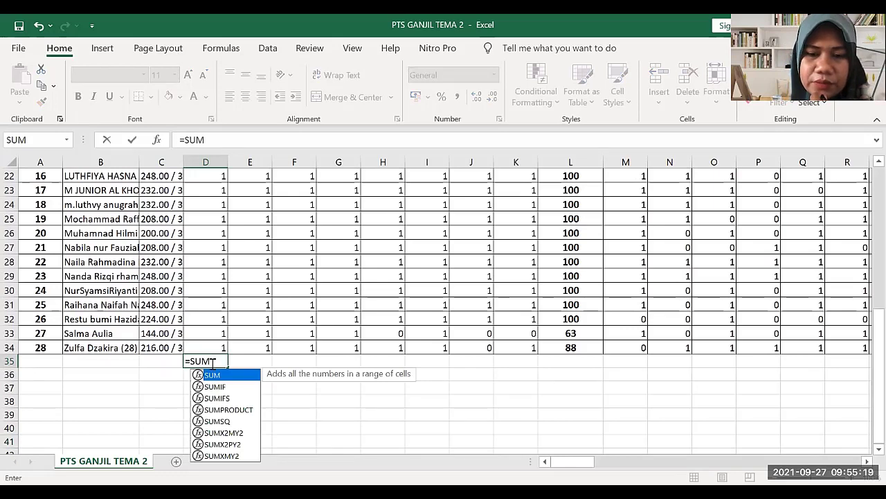
type("(")
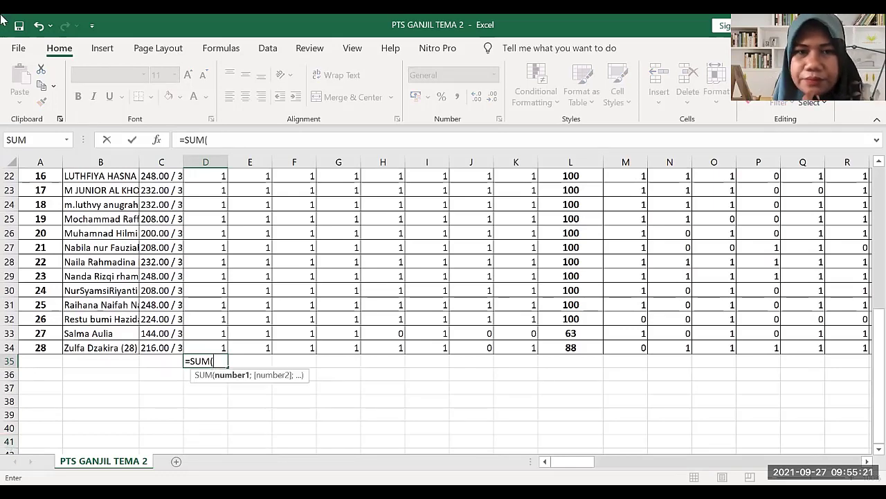
scroll(865, 337, "up", 6)
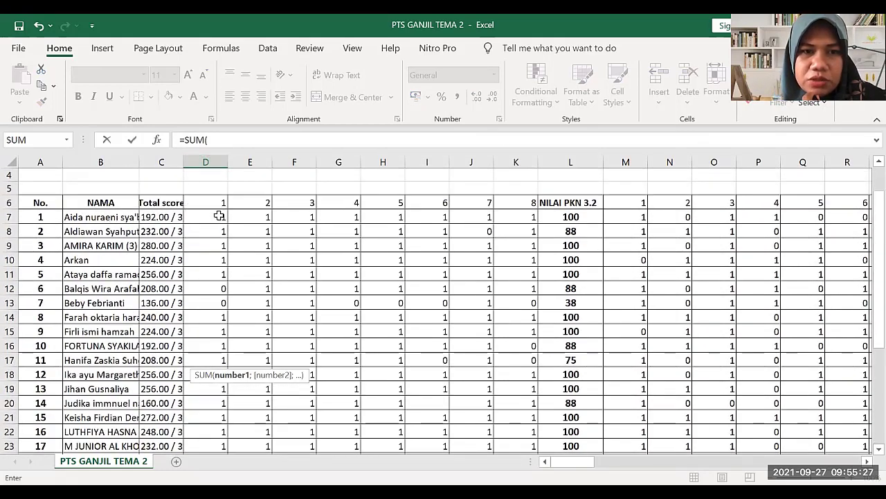
left_click(221, 216)
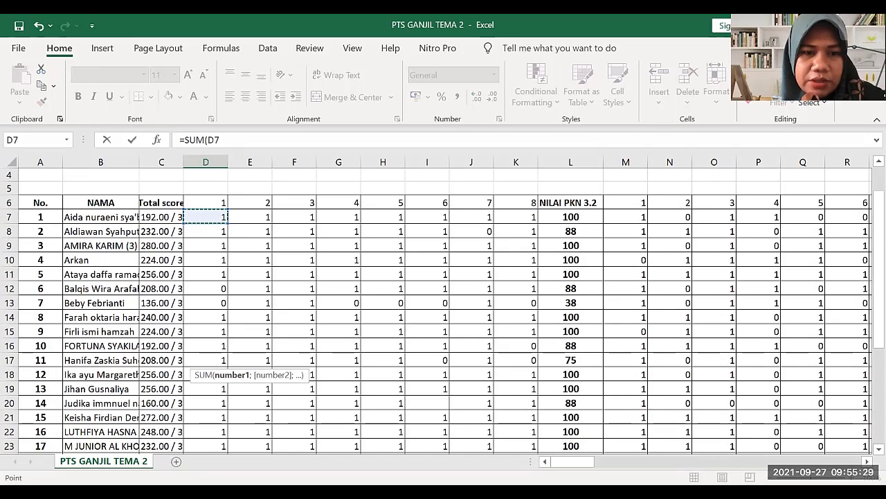
left_click_drag(206, 458, 220, 441)
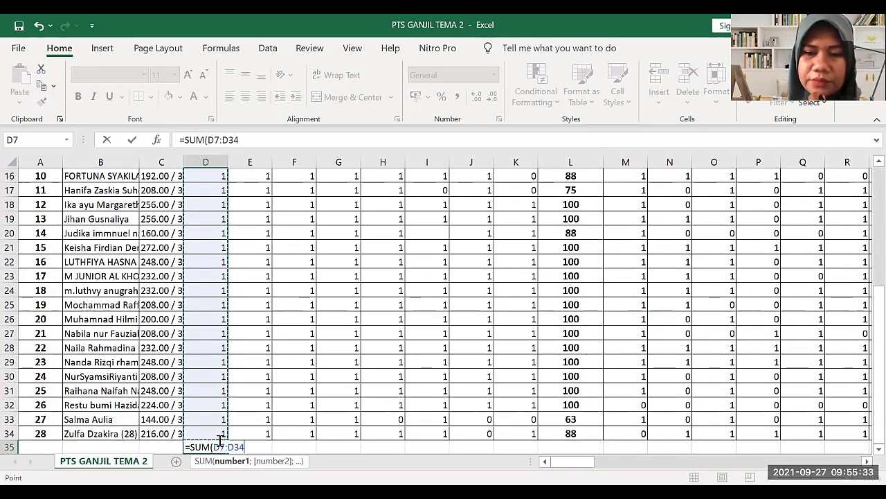
type(")")
key("Return")
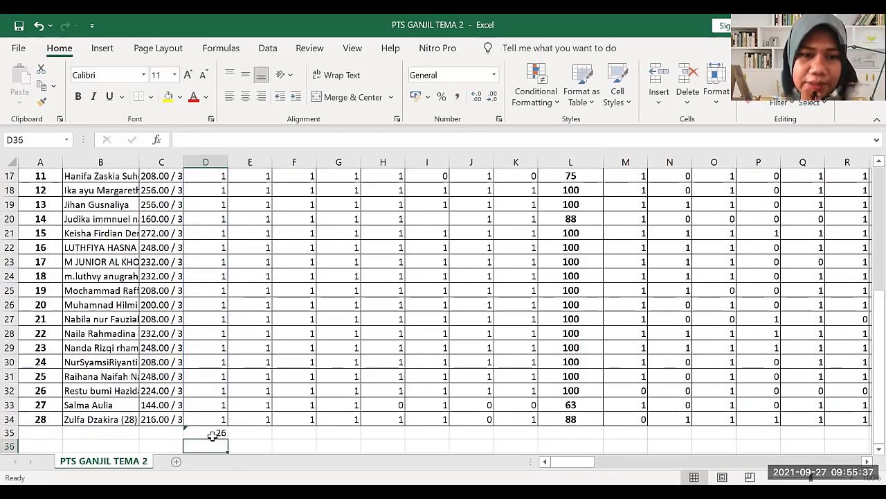
left_click(218, 433)
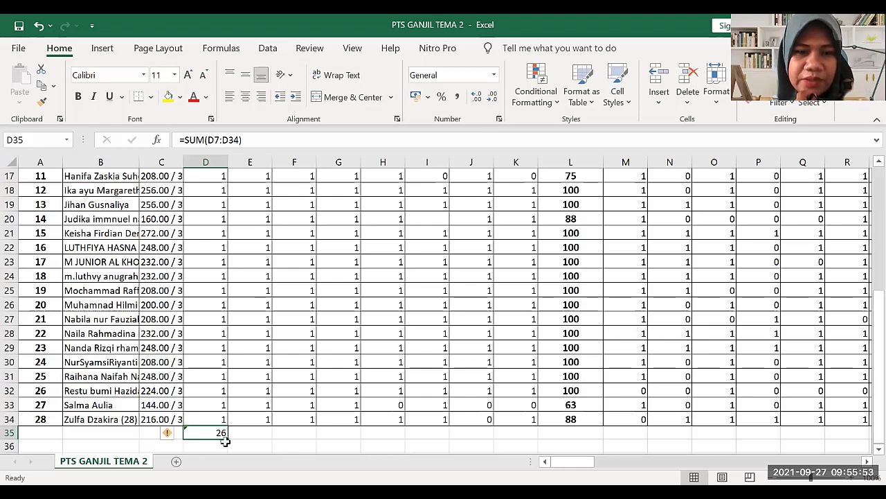
Copy the D35 total across to K35 for the remaining PKN questions, and make the totals centered and bold
left_click_drag(229, 440, 532, 431)
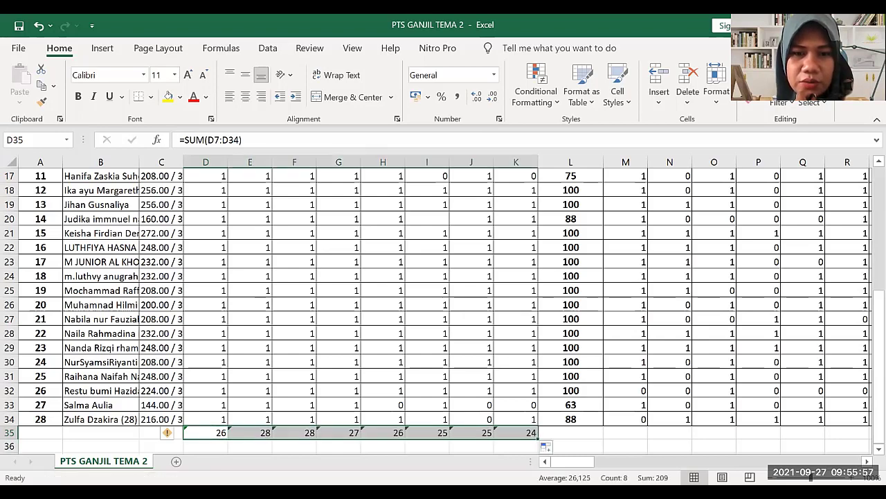
left_click(244, 97)
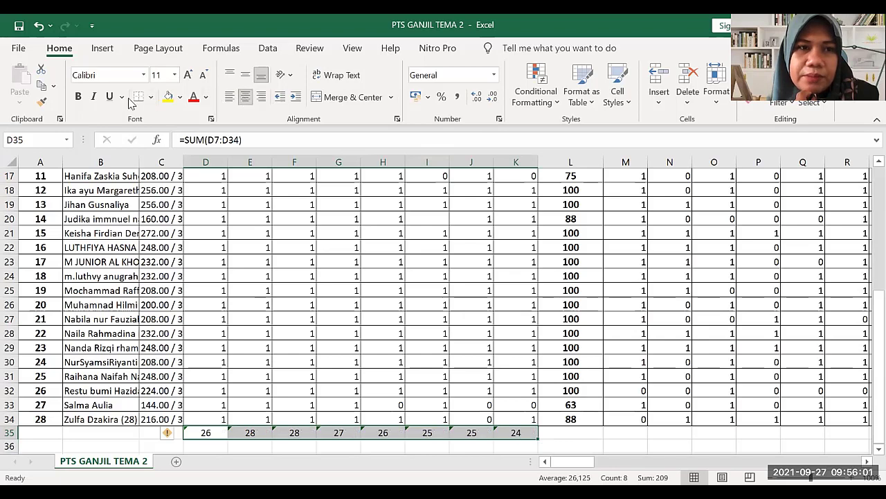
left_click(77, 96)
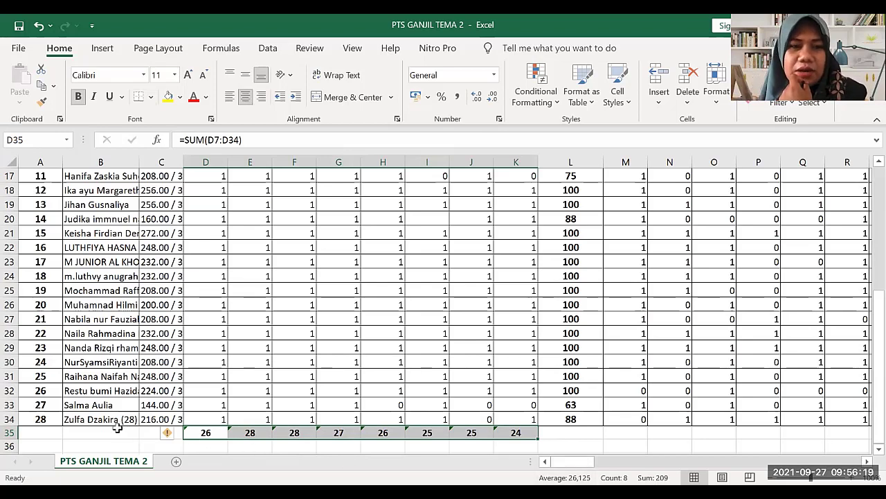
Enter the row label ANALISIS PERBUTIR SOAL in B35, next to the PKN question totals
left_click(35, 437)
left_click(68, 432)
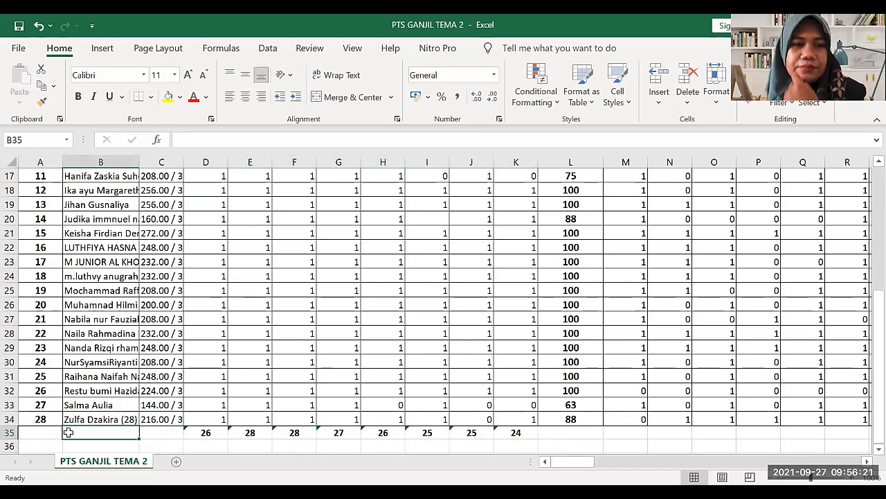
type("ANAL")
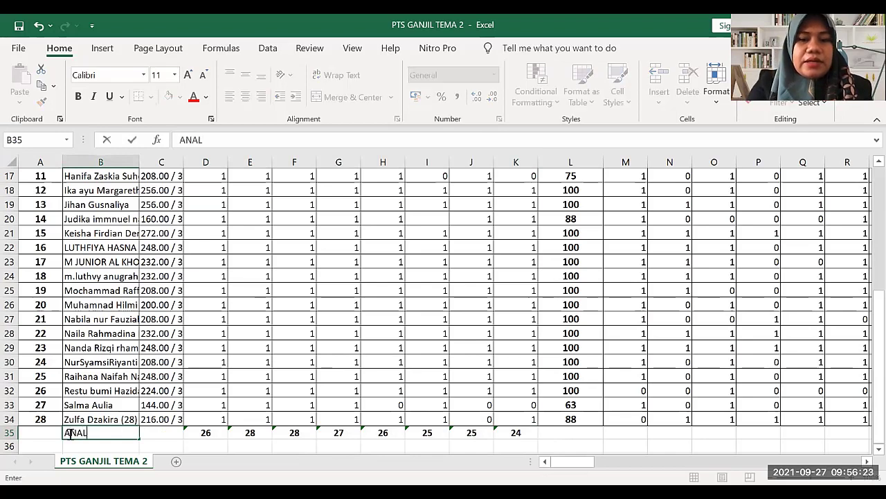
type("ISIS SOA")
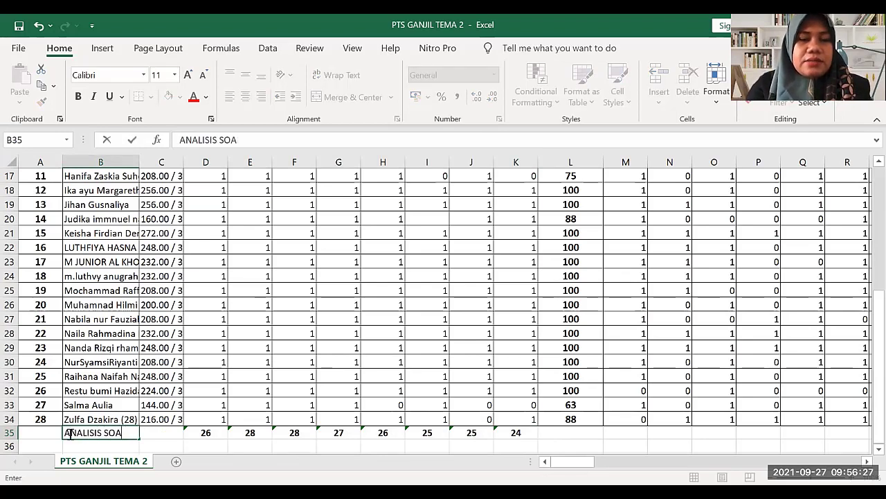
type("LP")
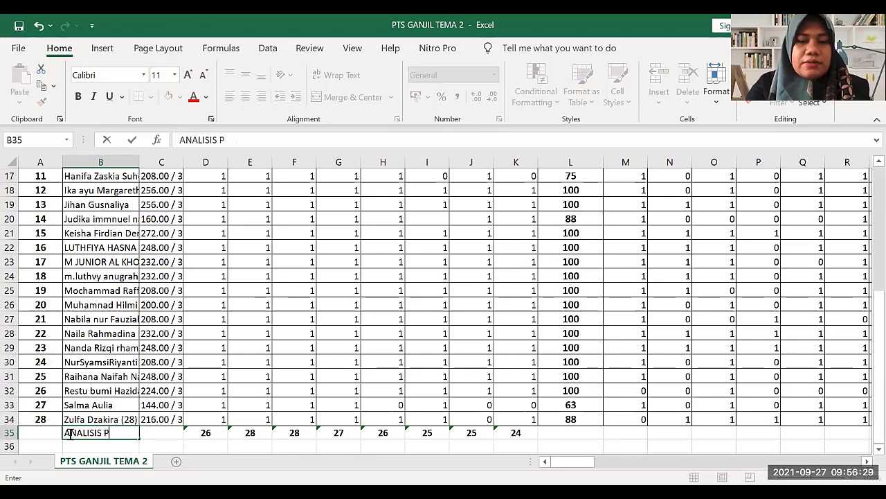
type("ERBUTIR SOA")
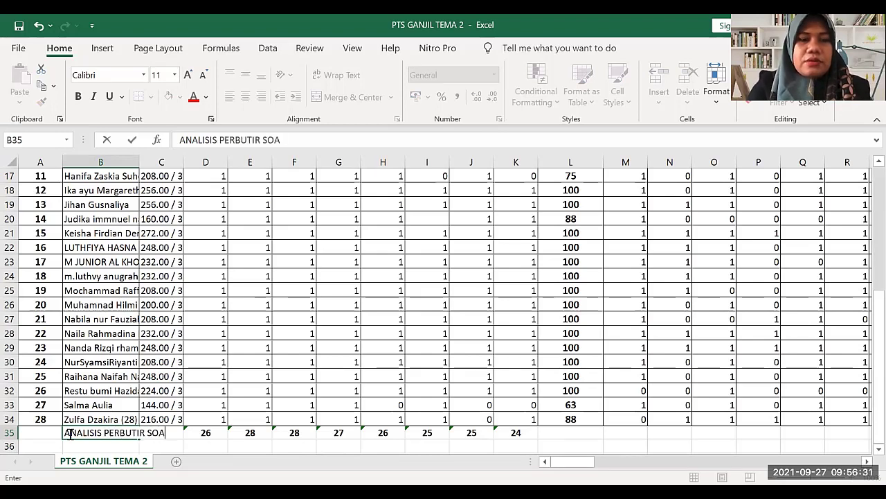
type("L")
left_click(191, 445)
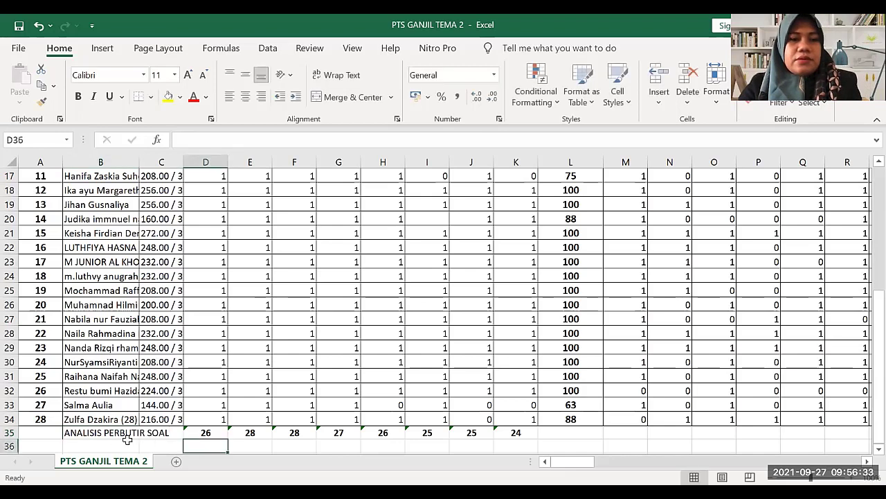
Apply outline and inner vertical borders to the totals row from A35 to AU35
left_click_drag(38, 434, 666, 413)
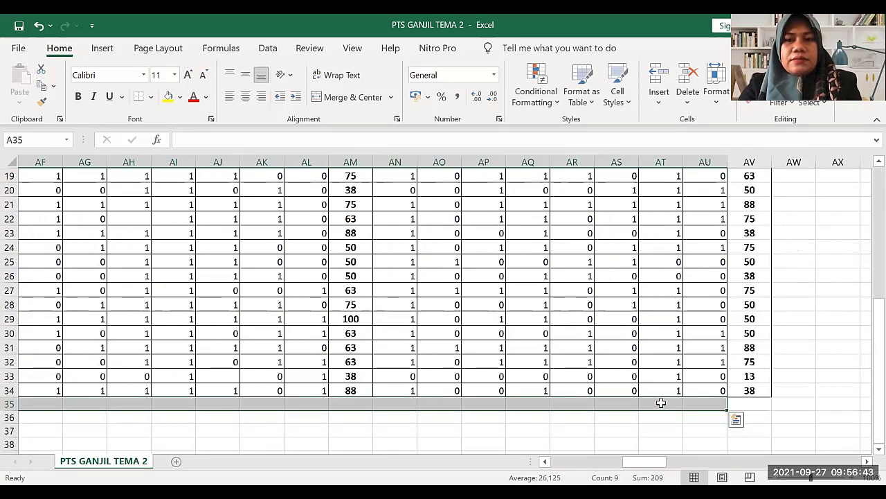
right_click(661, 402)
left_click(682, 332)
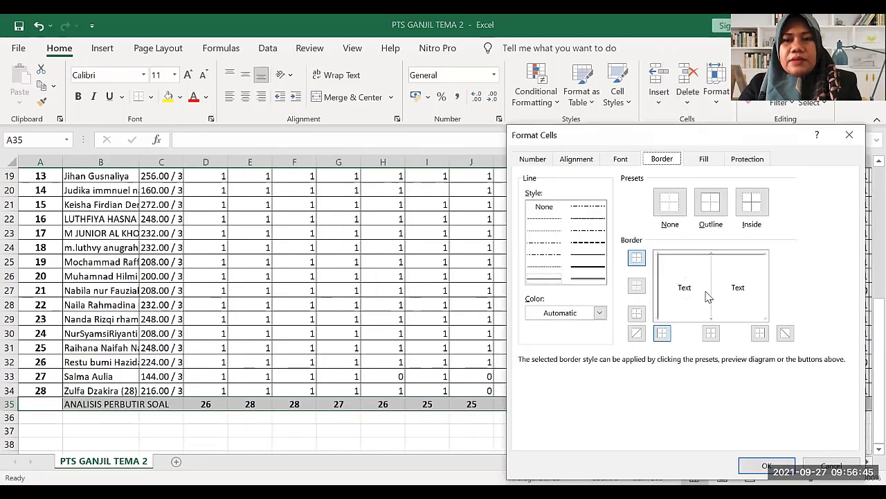
left_click(706, 292)
left_click(702, 256)
left_click(701, 302)
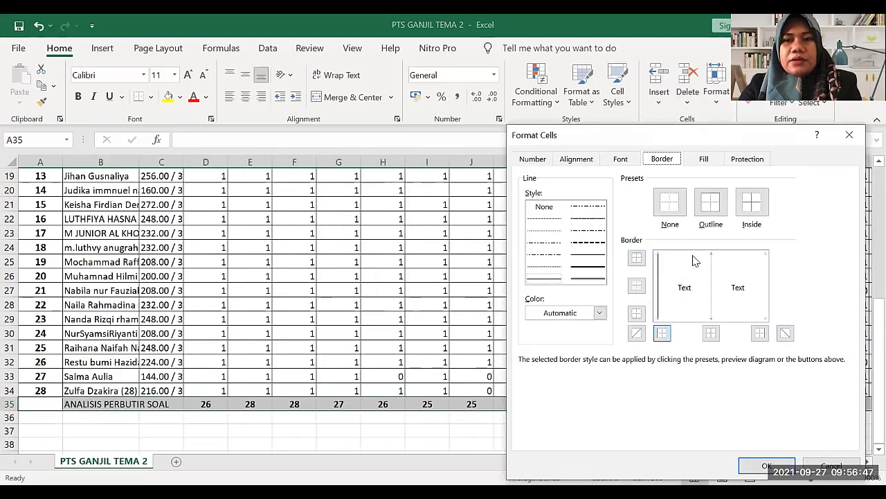
left_click(698, 255)
left_click(759, 299)
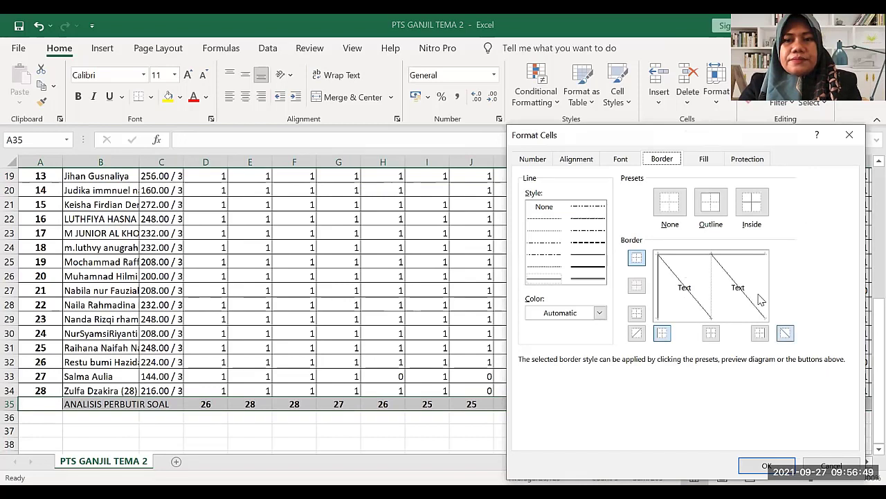
left_click(762, 294)
left_click(766, 292)
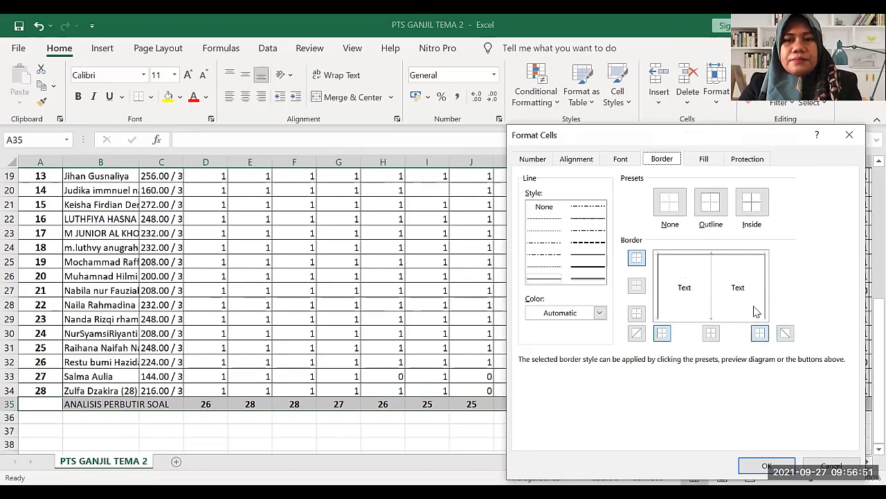
left_click(713, 306)
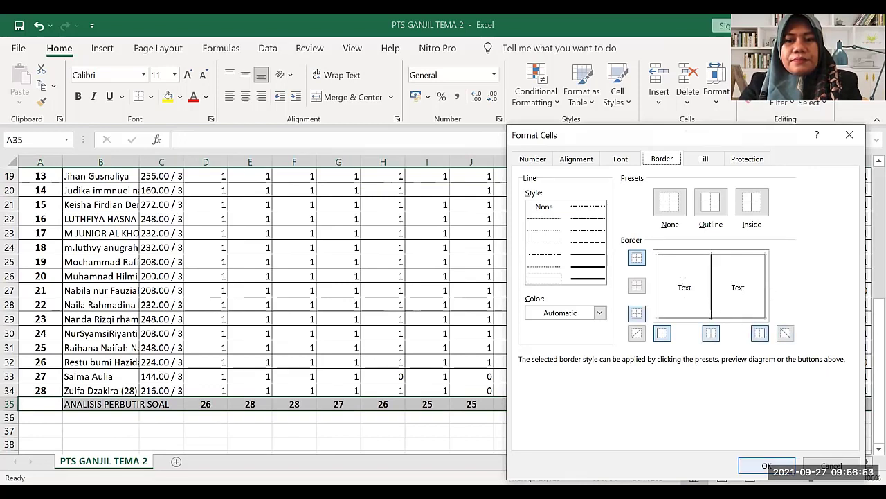
left_click(767, 466)
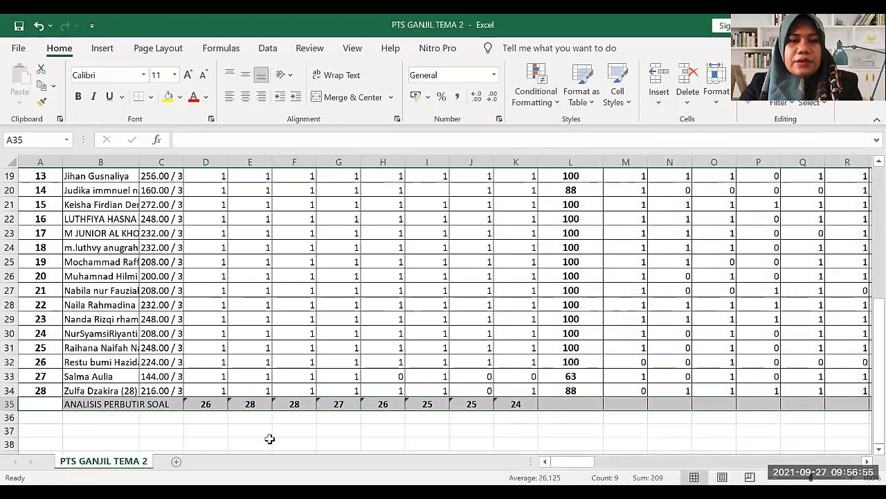
left_click(267, 435)
Merge and center A35:C35 for the ANALISIS PERBUTIR SOAL label, and make it bold at font size 12
left_click_drag(45, 405, 171, 404)
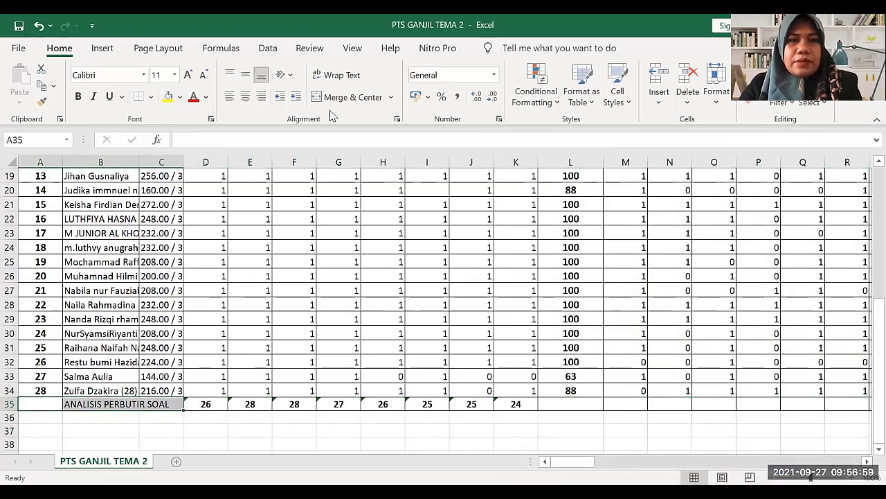
left_click(360, 101)
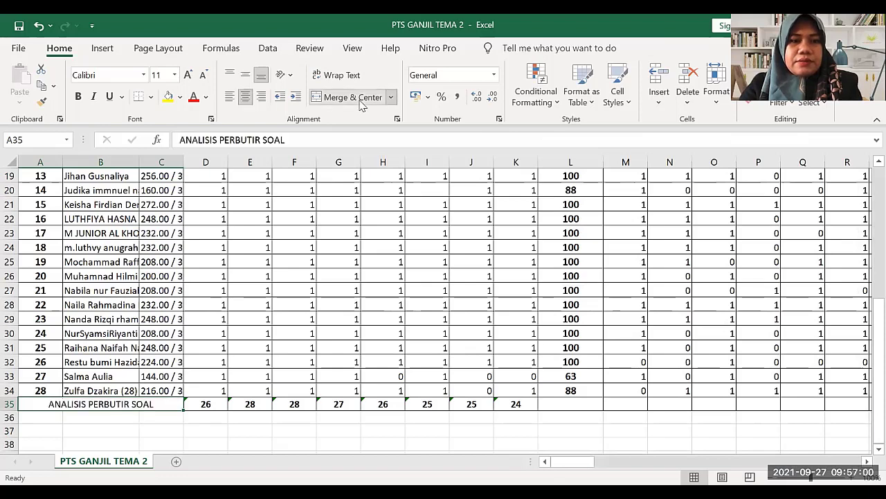
left_click(78, 97)
left_click(189, 75)
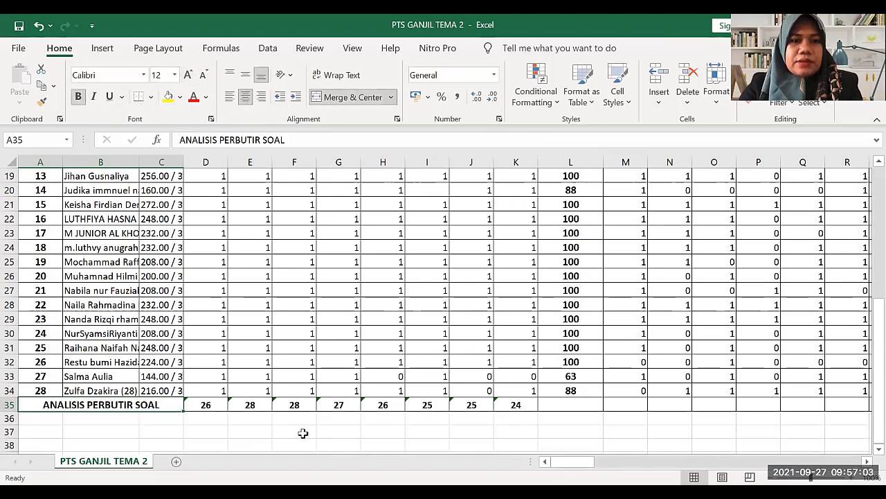
left_click(305, 442)
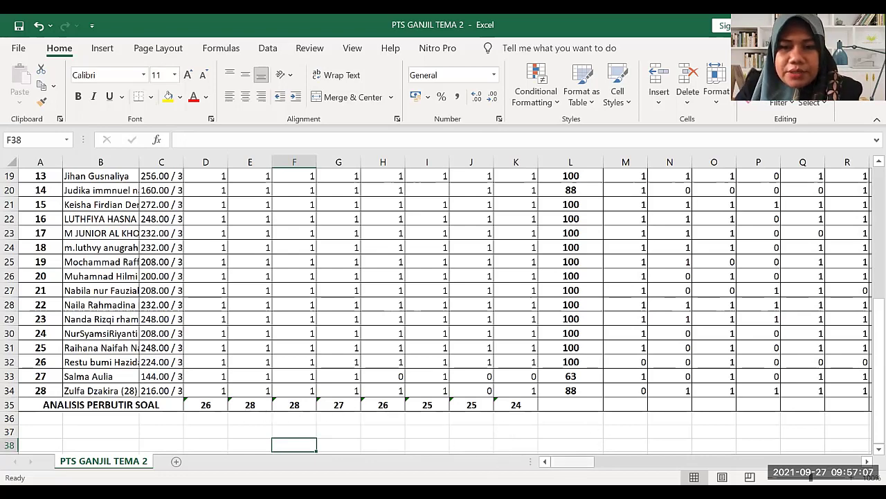
Enter the formula =SUM(M7:M34) in M35 to total the scores of the first B.INDO question
left_click_drag(572, 461, 582, 461)
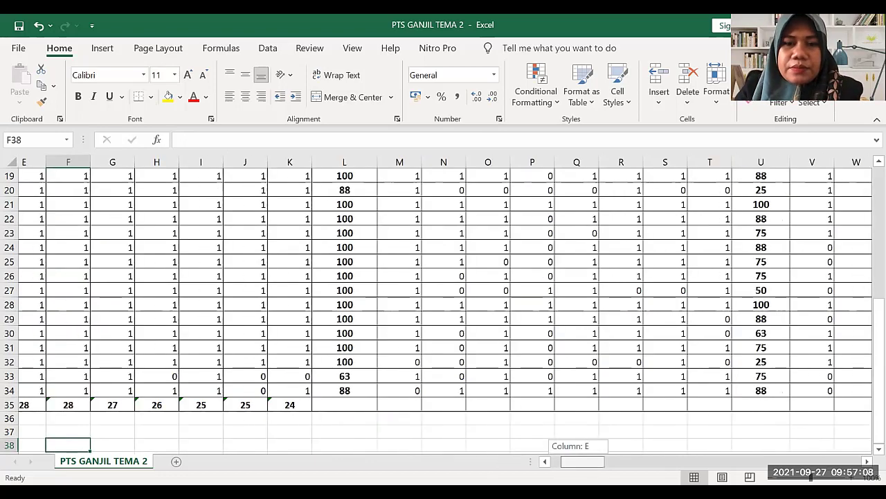
left_click(425, 406)
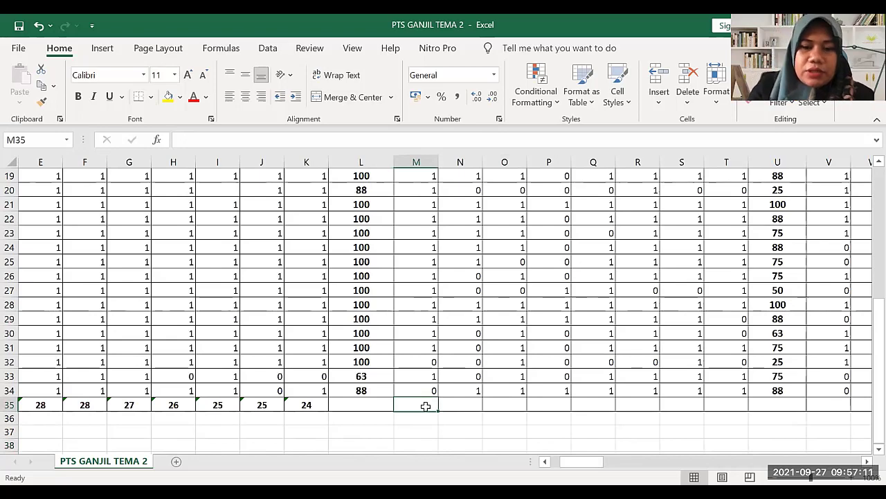
type("=")
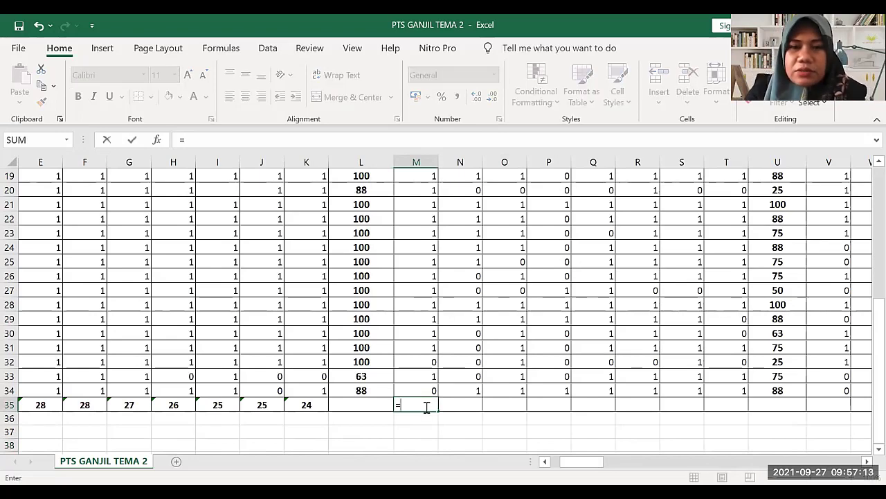
type("SUM(")
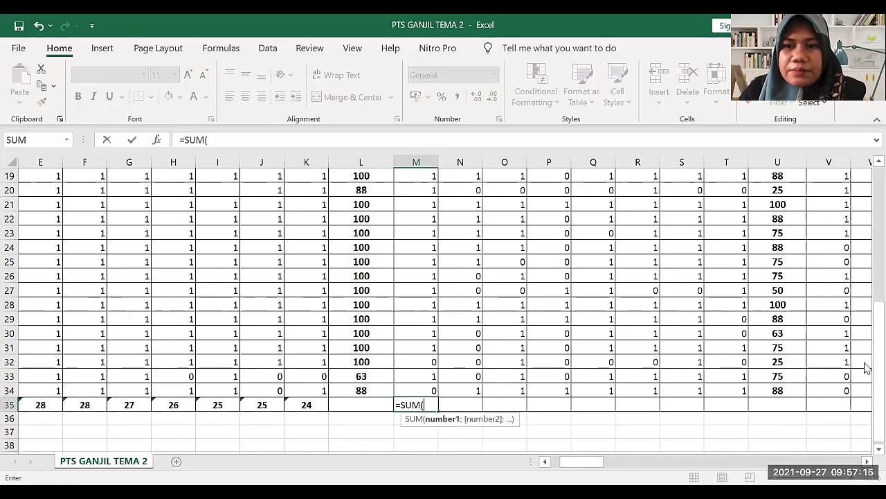
scroll(865, 374, "down", 5)
scroll(864, 374, "up", 10)
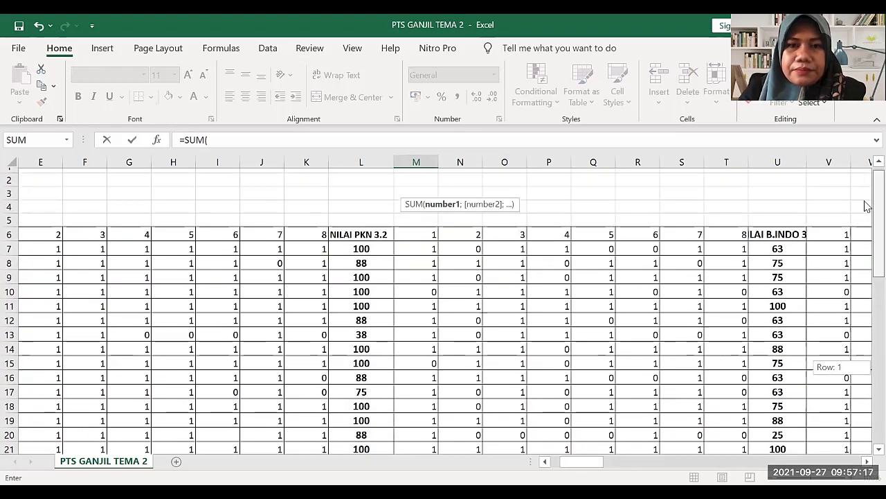
left_click(422, 244)
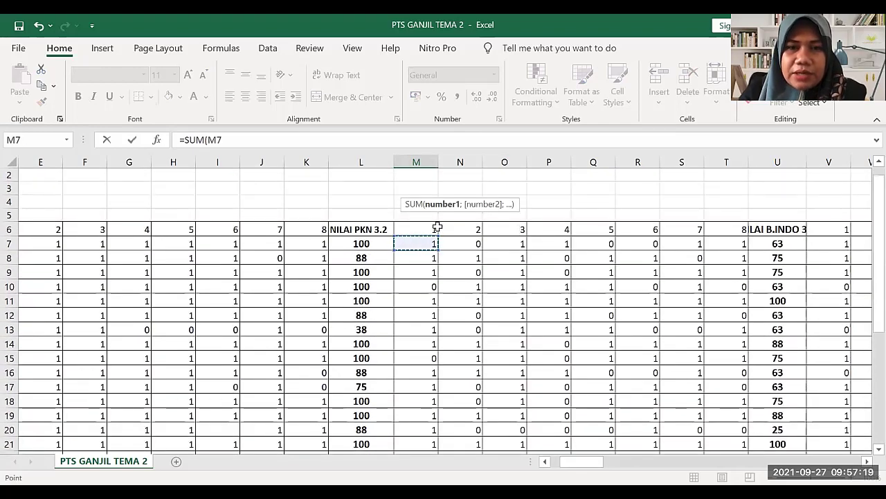
left_click(435, 230)
left_click(422, 246)
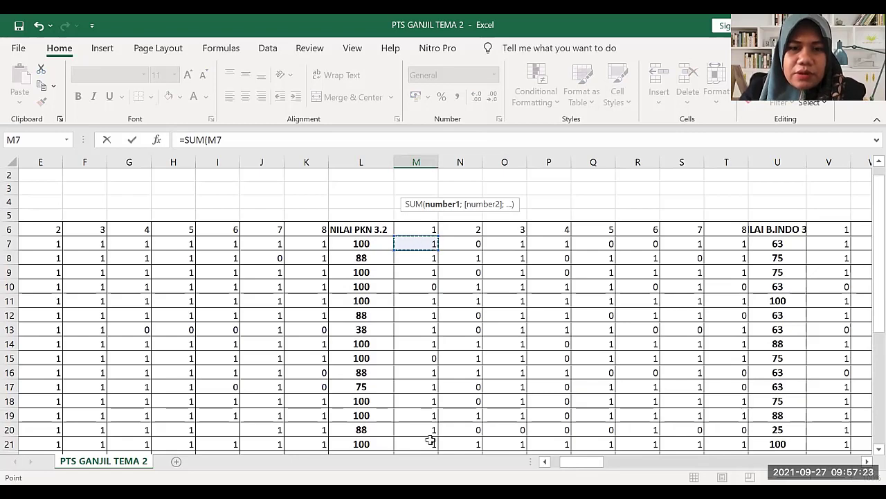
left_click_drag(422, 245, 423, 401)
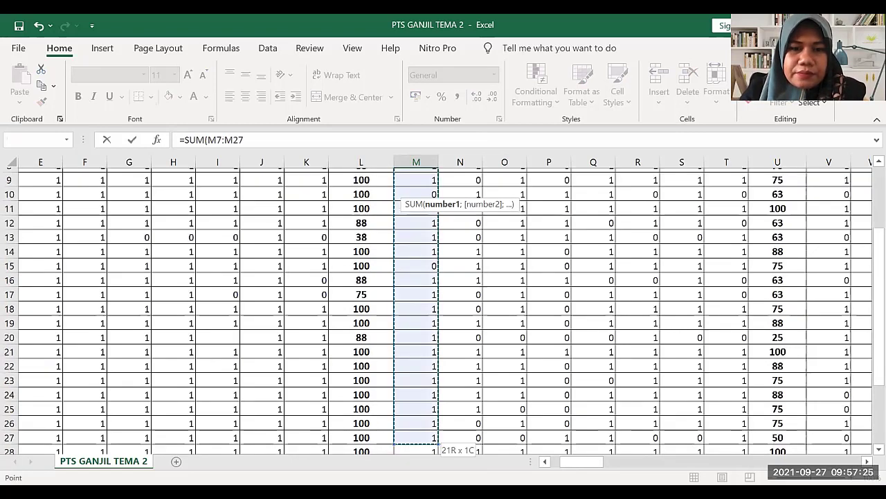
left_click_drag(424, 452, 427, 415)
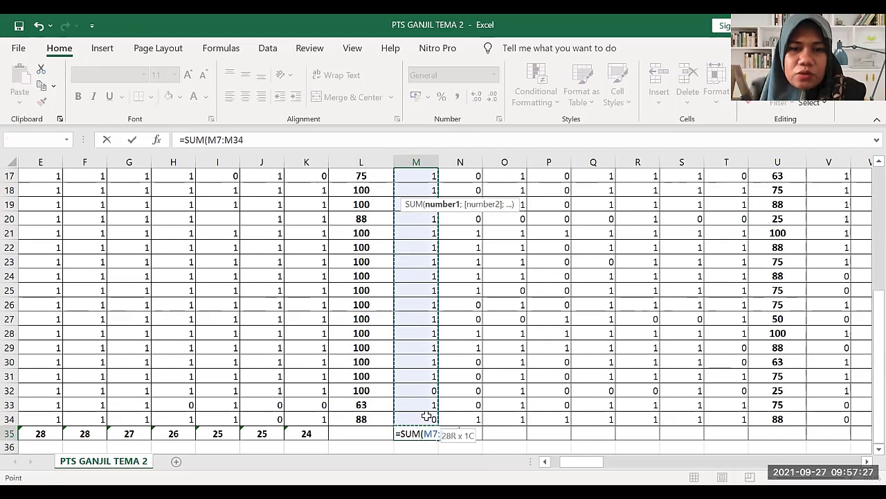
type(")")
key("Return")
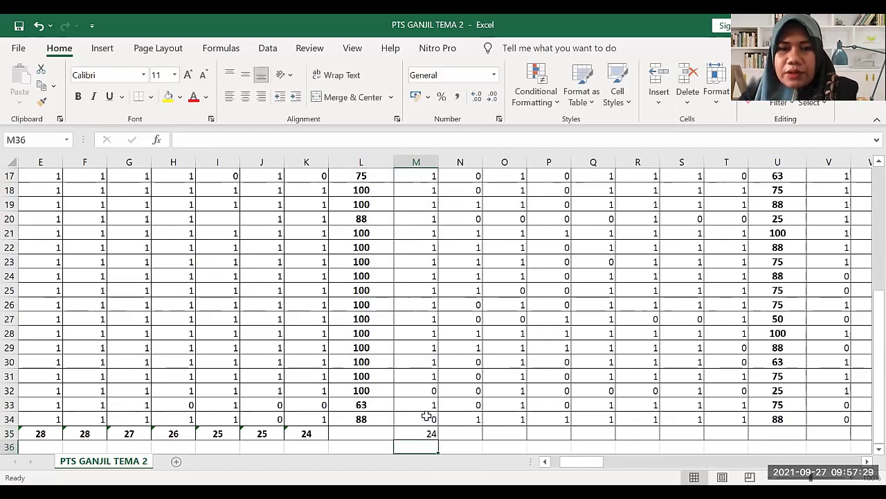
Copy the M35 total across to T35 for the remaining B.INDO questions, and center the totals
left_click(421, 434)
left_click_drag(437, 440, 710, 427)
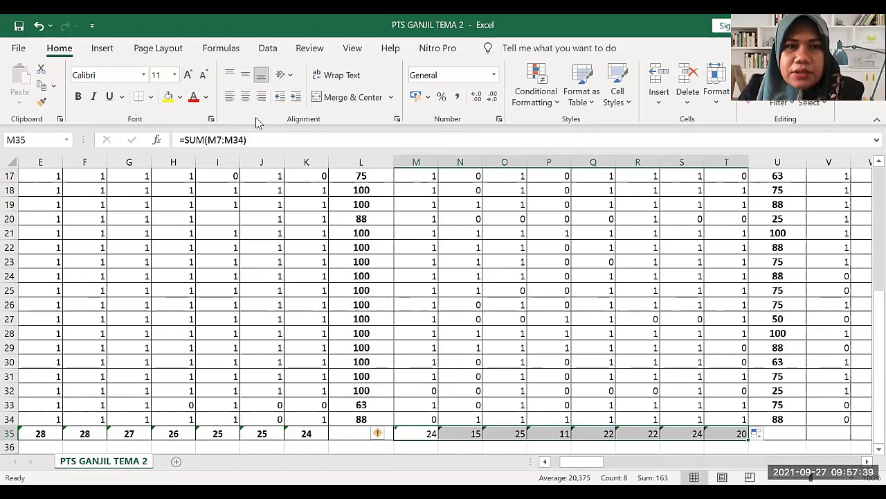
left_click(246, 97)
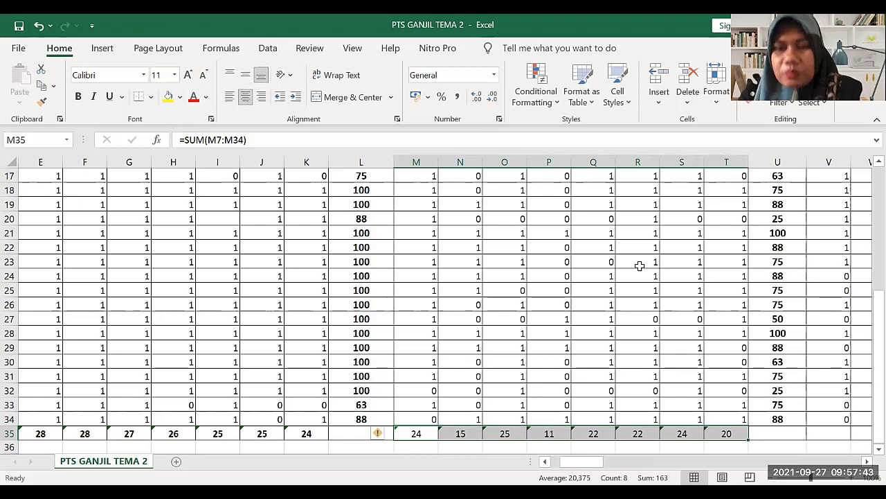
Make the B.INDO question totals in M35:T35 bold at font size 12
left_click(547, 434)
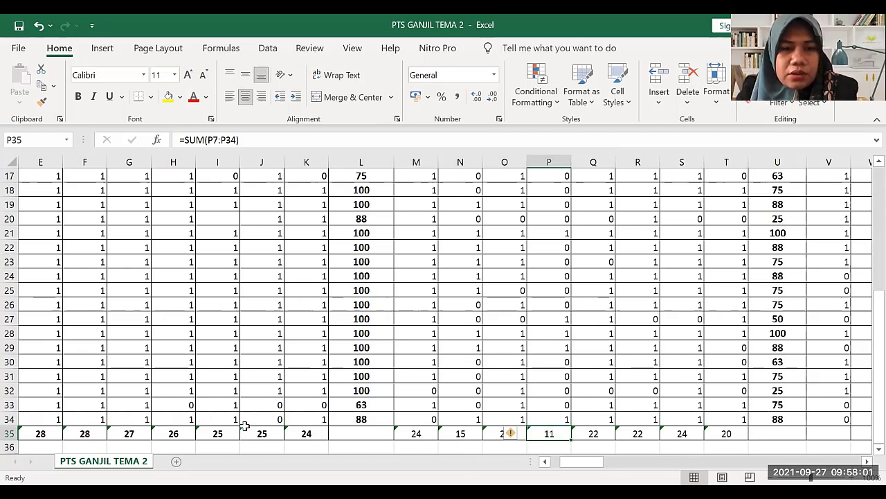
left_click_drag(582, 462, 588, 462)
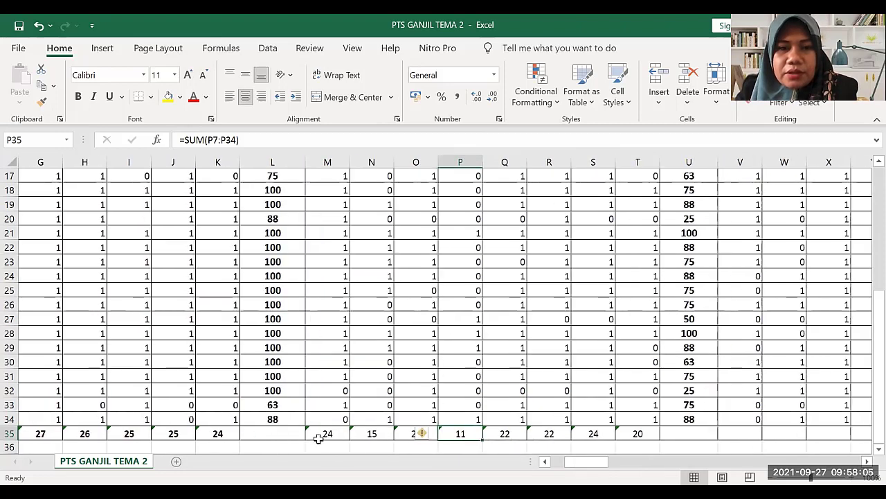
left_click_drag(325, 434, 630, 432)
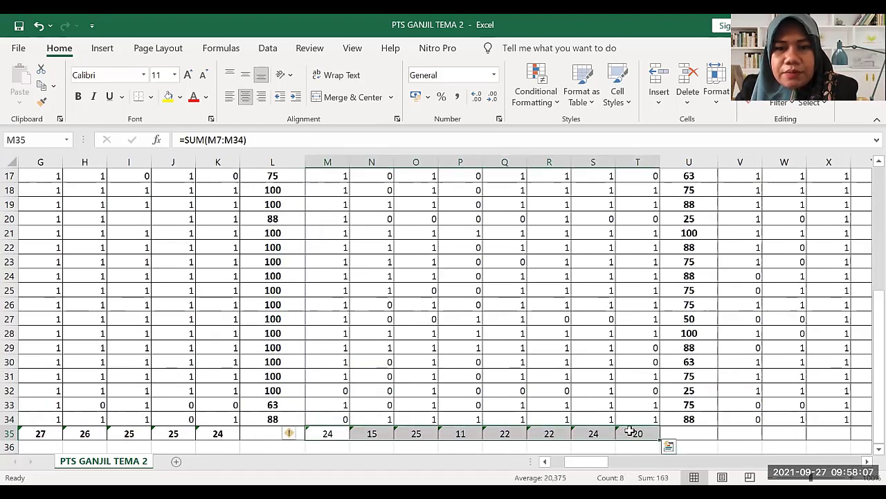
left_click(79, 97)
left_click(189, 75)
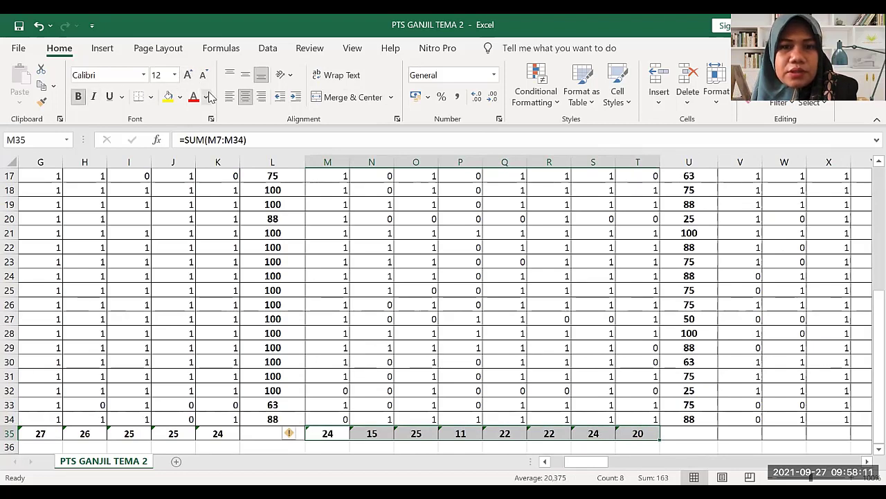
Enter the formula =SUM(V7:V34) in V35 to total the scores of the first IPS question
scroll(412, 433, "right", 5)
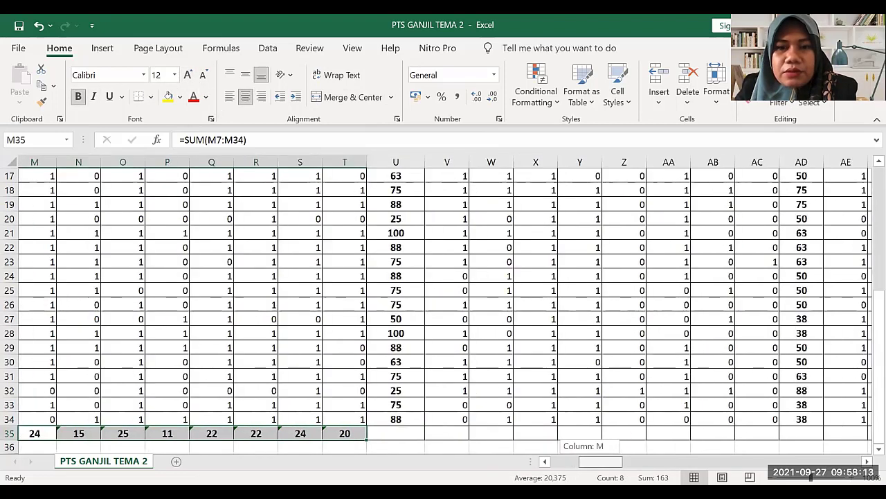
left_click(412, 433)
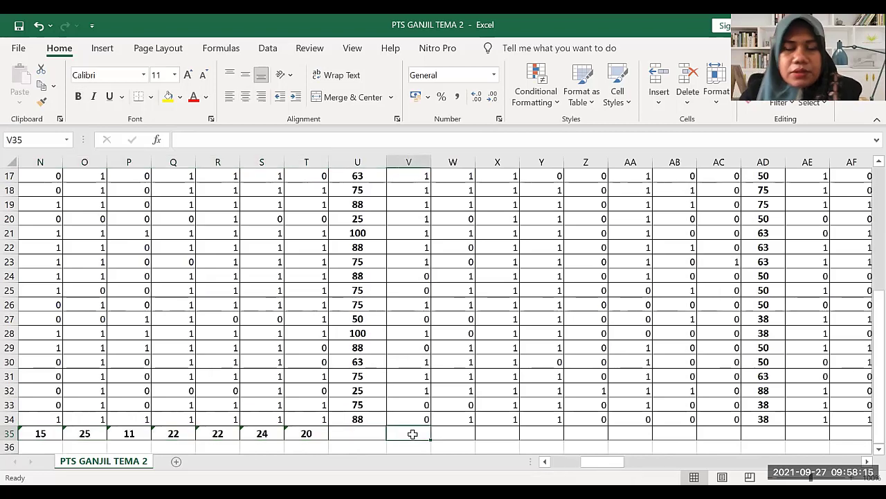
type("=")
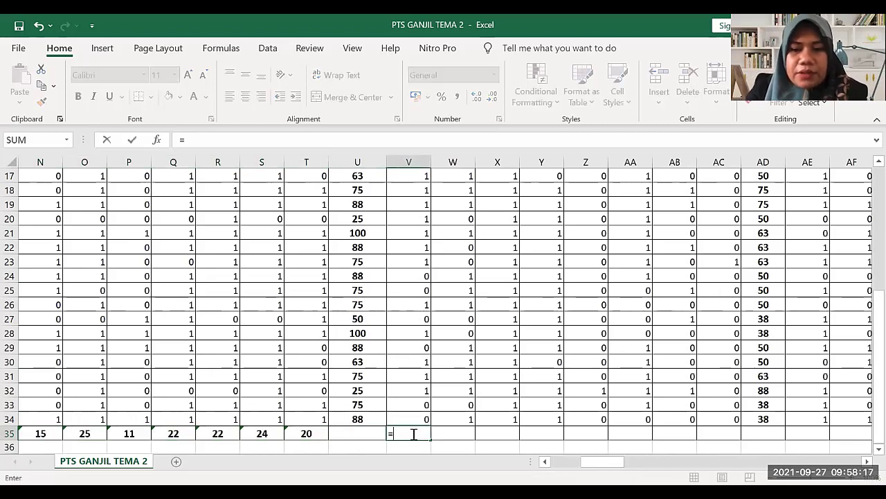
type("SUM(")
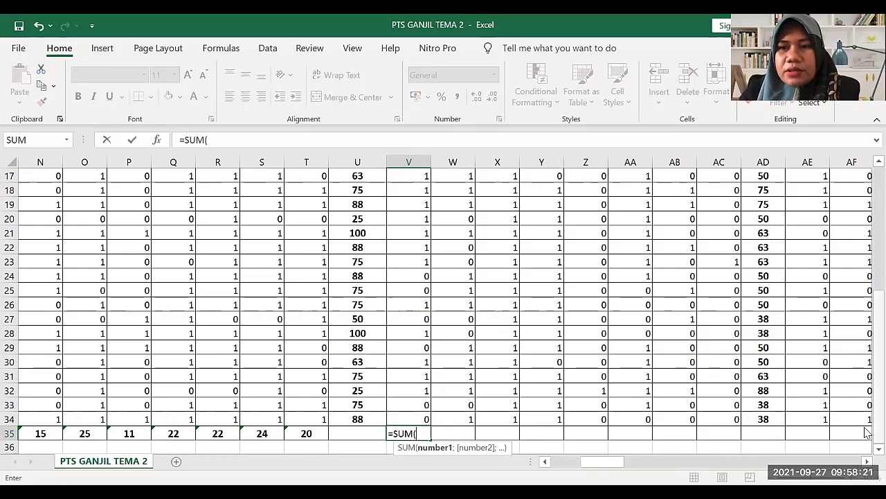
left_click_drag(878, 428, 879, 307)
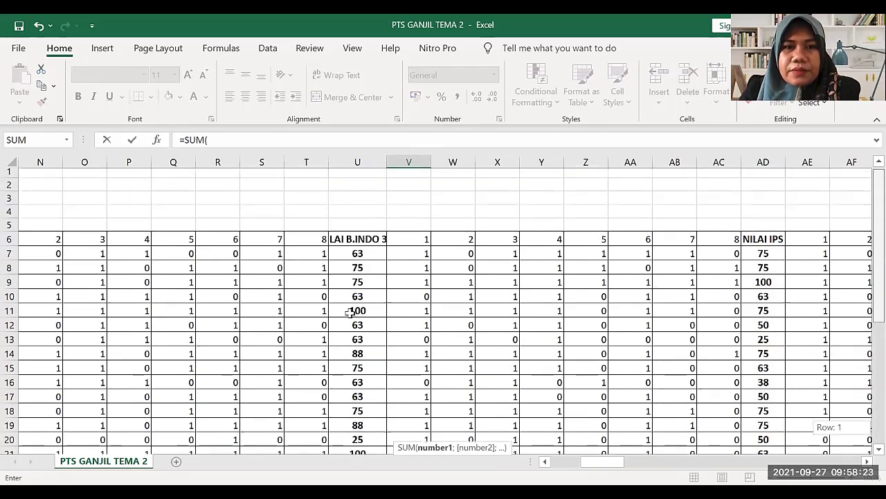
left_click(407, 257)
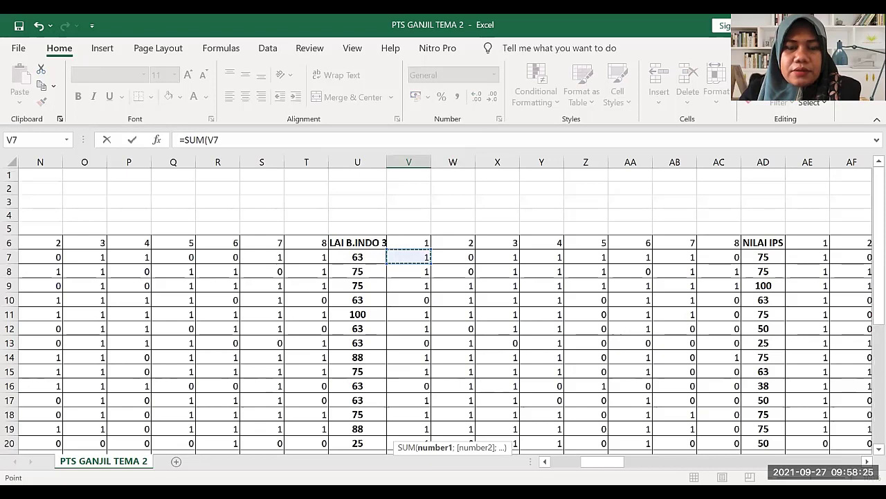
left_click_drag(408, 257, 409, 433)
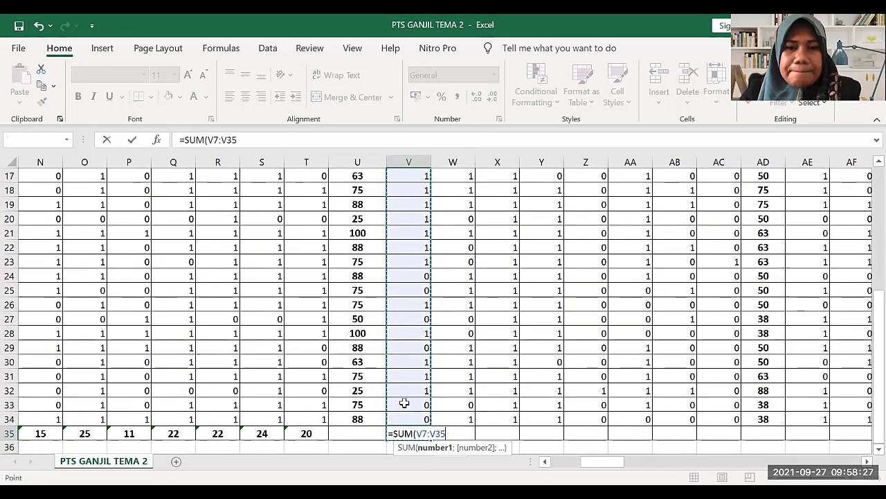
left_click_drag(404, 402, 406, 402)
type(")")
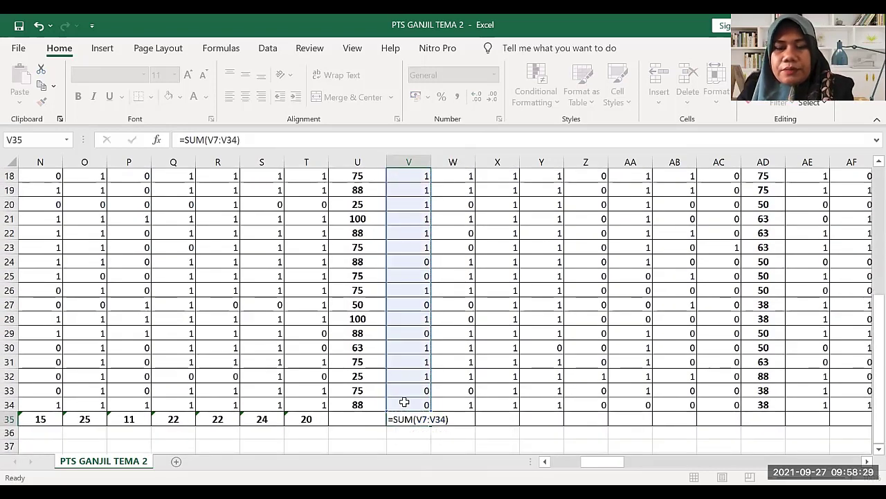
key("Return")
Copy the V35 total across to AC35 for the remaining IPS questions, and make the totals centered and bold at font size 12
left_click(410, 417)
left_click_drag(430, 425, 736, 418)
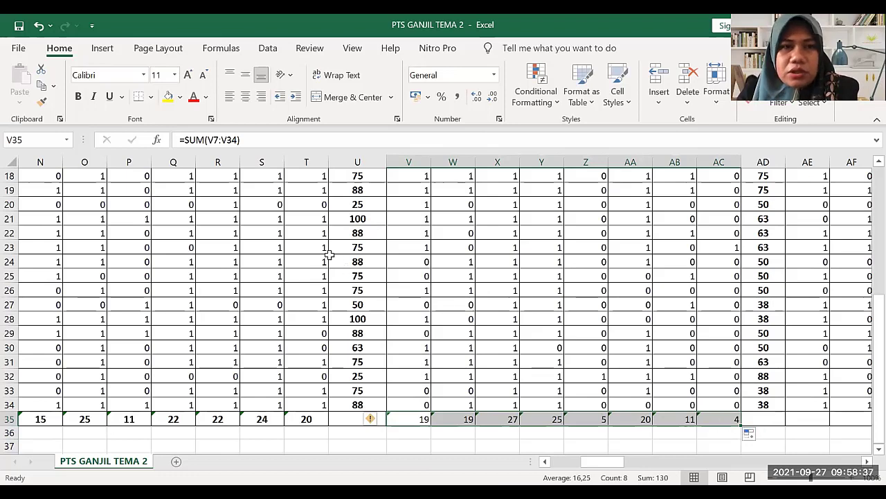
left_click(243, 99)
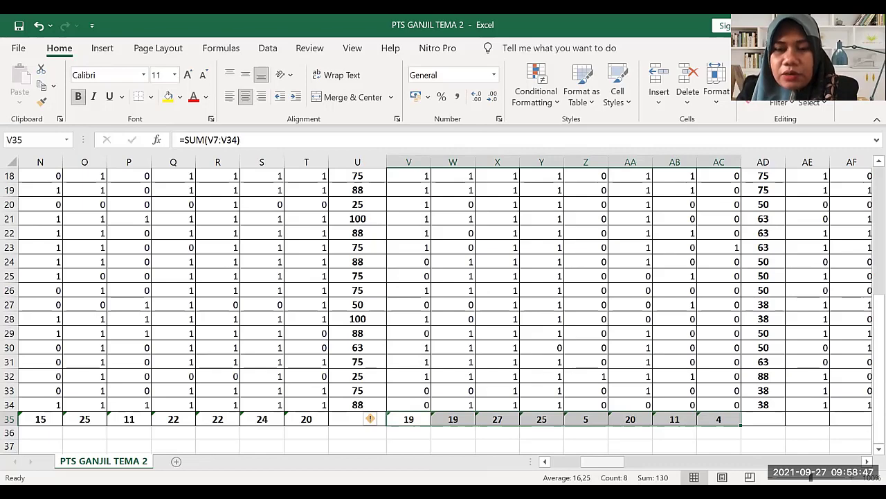
Enter the formula =SUM(AE7:AE34) in AE35 to total the scores of the first IPA question
left_click_drag(602, 462, 621, 461)
left_click(444, 419)
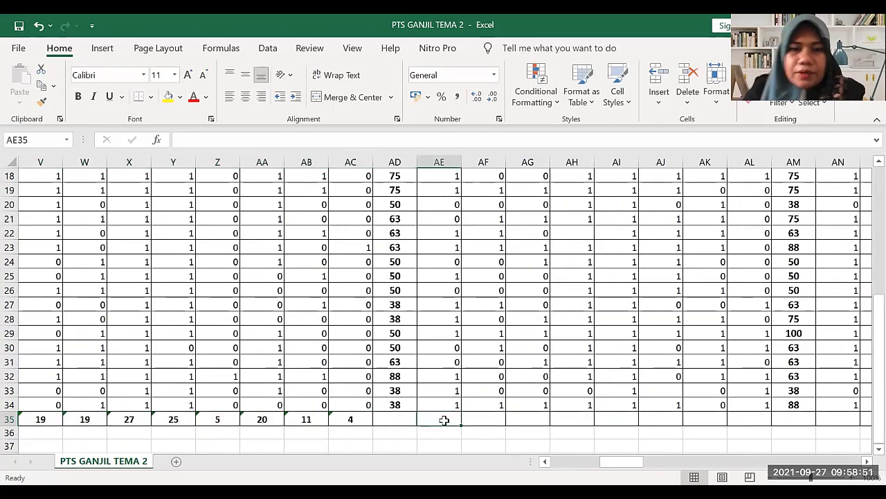
type("=")
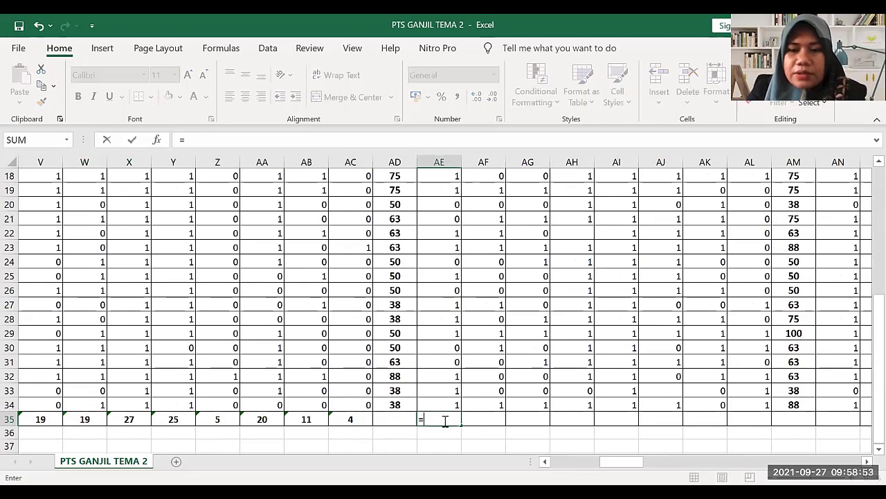
type("SUM(")
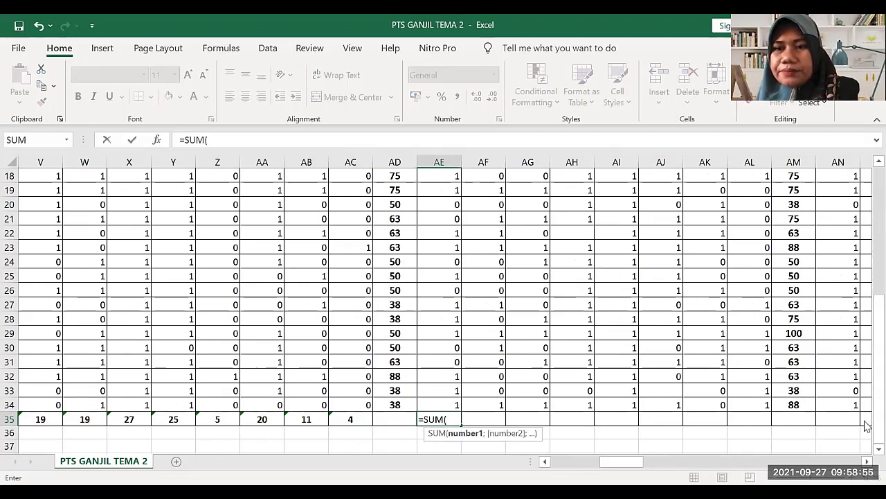
left_click_drag(870, 425, 870, 256)
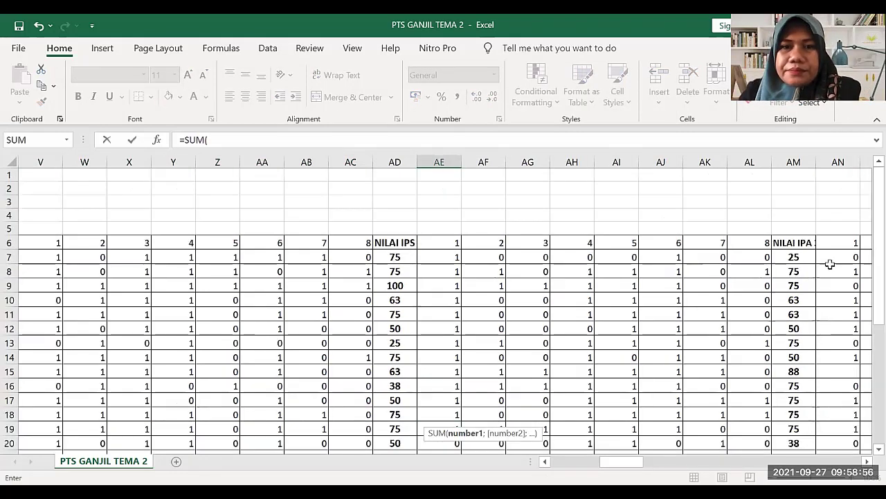
left_click(453, 258)
left_click_drag(453, 257, 427, 419)
key("Return")
Copy the AE35 total across to AK35 for the following IPA questions, and make the totals bold and centered
left_click(456, 433)
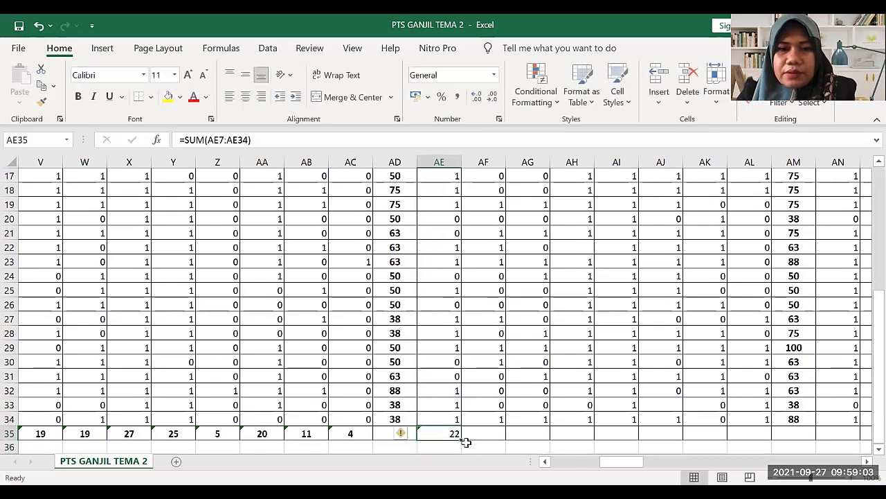
left_click_drag(498, 438, 713, 433)
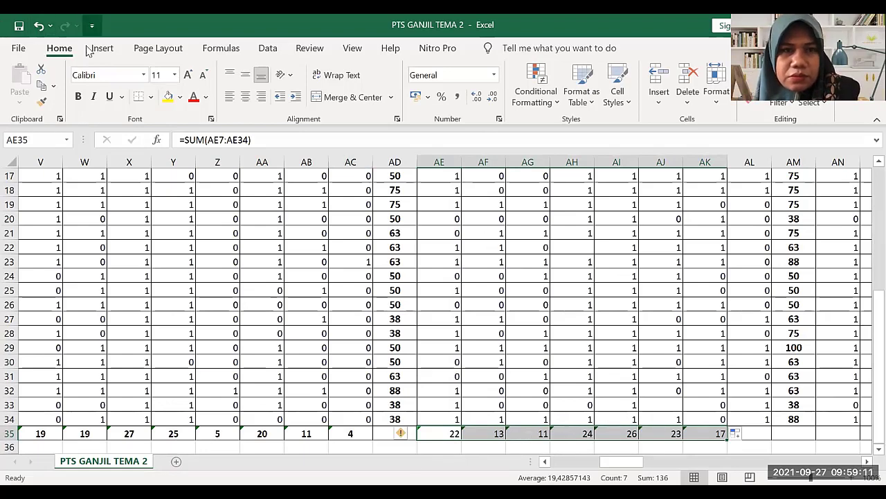
left_click(78, 96)
left_click(246, 96)
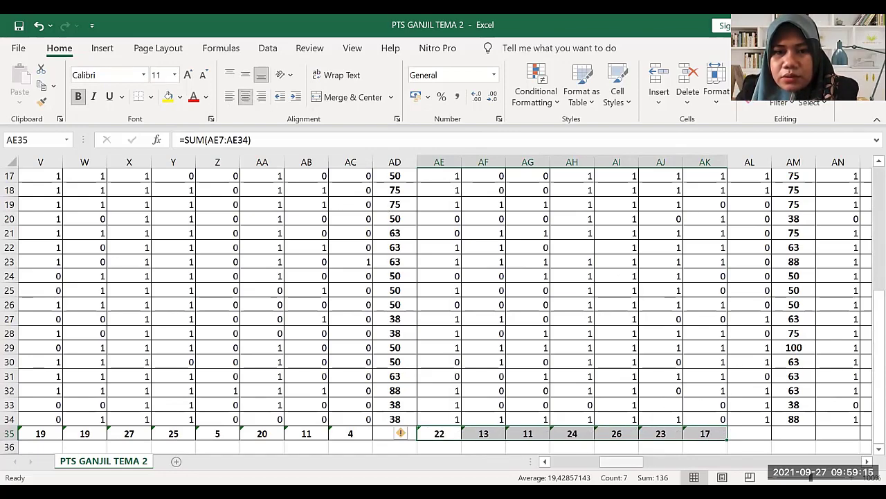
Enter the formula =SUM(AN7:AN34) in AN35 to total the scores of the first SBDP question
left_click_drag(621, 461, 632, 461)
left_click(625, 431)
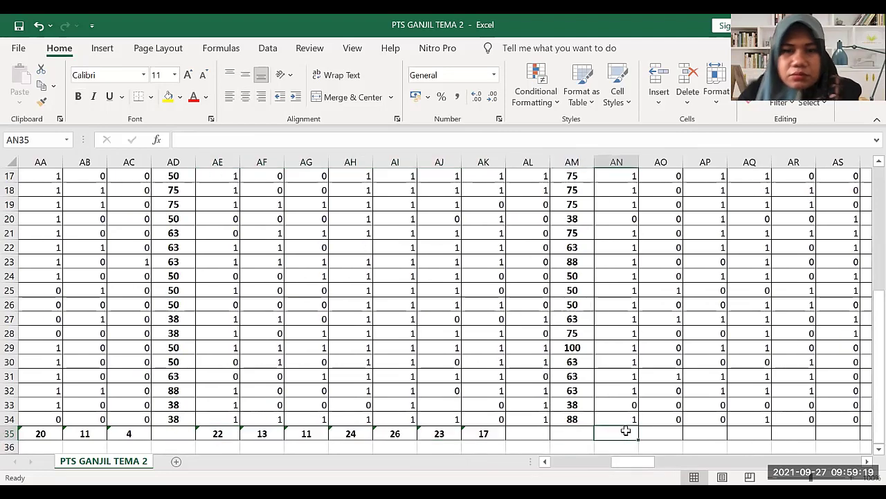
type("=")
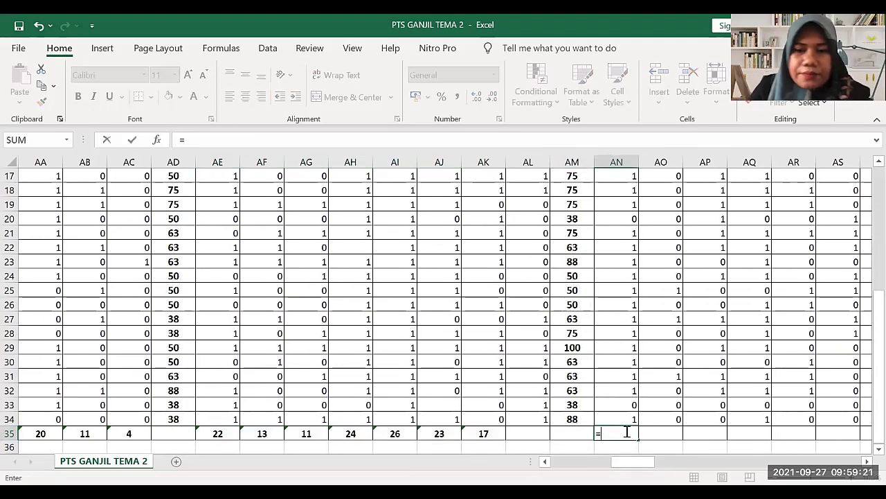
type("SUM(")
scroll(669, 231, "down", 1)
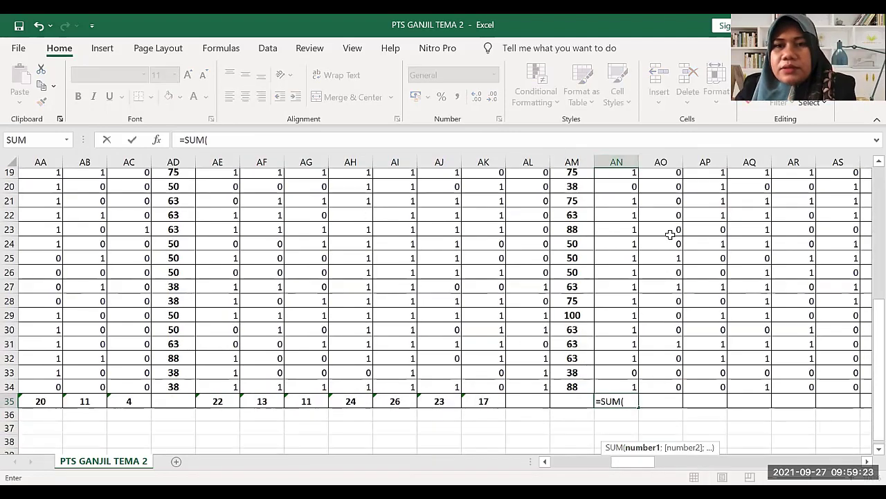
scroll(867, 436, "down", 1)
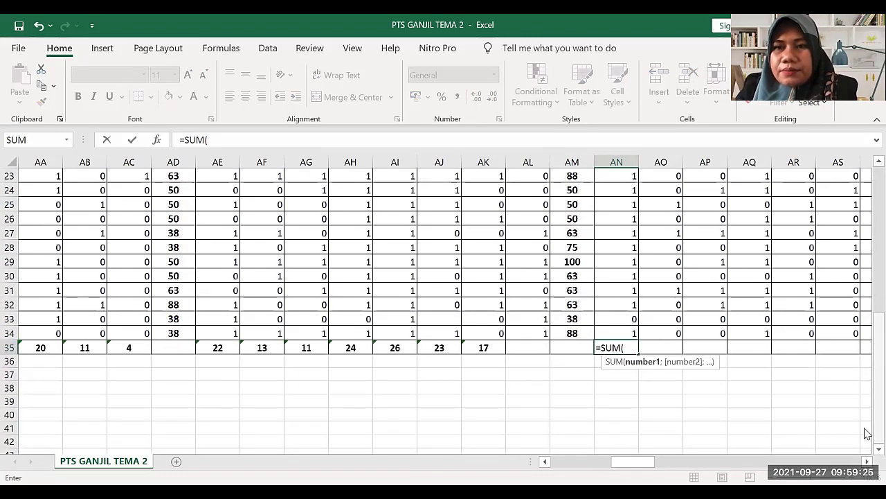
left_click_drag(876, 435, 876, 298)
left_click(625, 244)
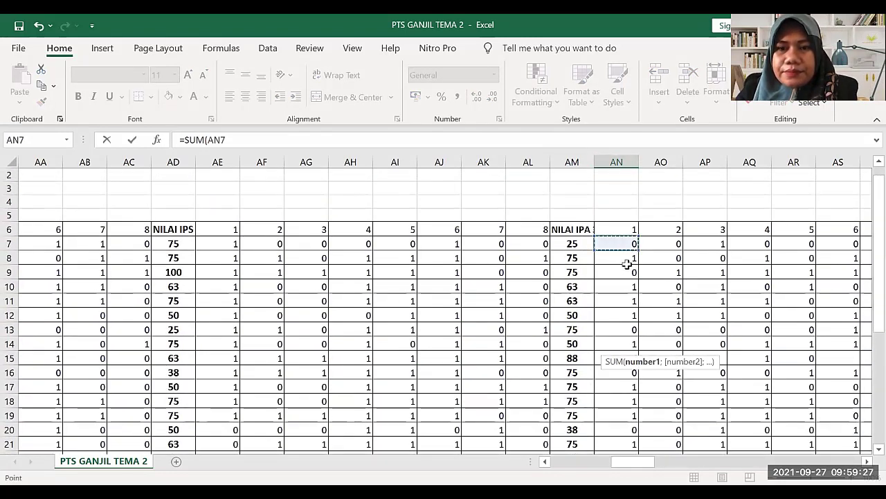
left_click_drag(626, 244, 612, 419)
key("Return")
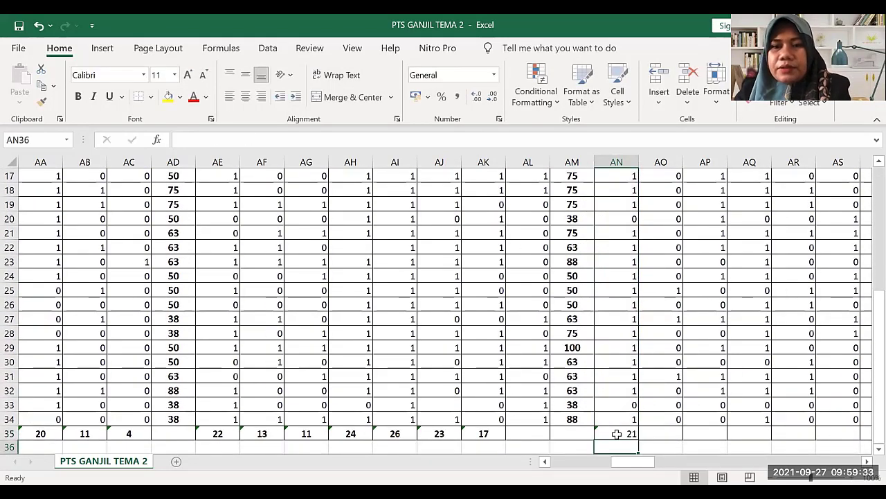
Copy the AN35 total across to AU35 for the remaining SBDP questions, and make the totals centered and bold at font size 12
left_click(618, 432)
left_click_drag(637, 438, 854, 432)
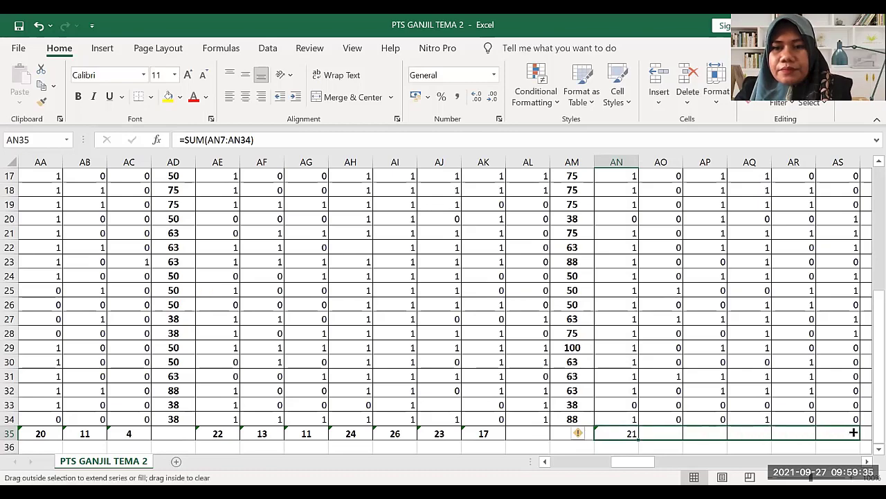
left_click_drag(870, 431, 779, 427)
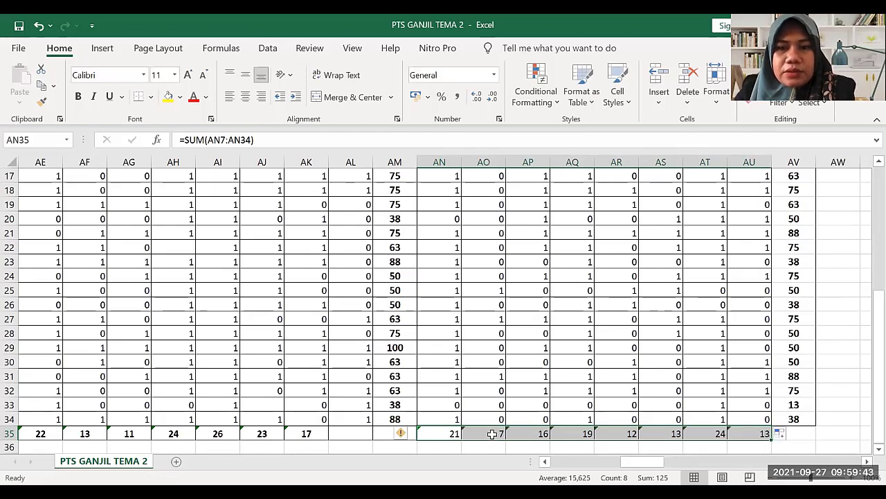
left_click(245, 97)
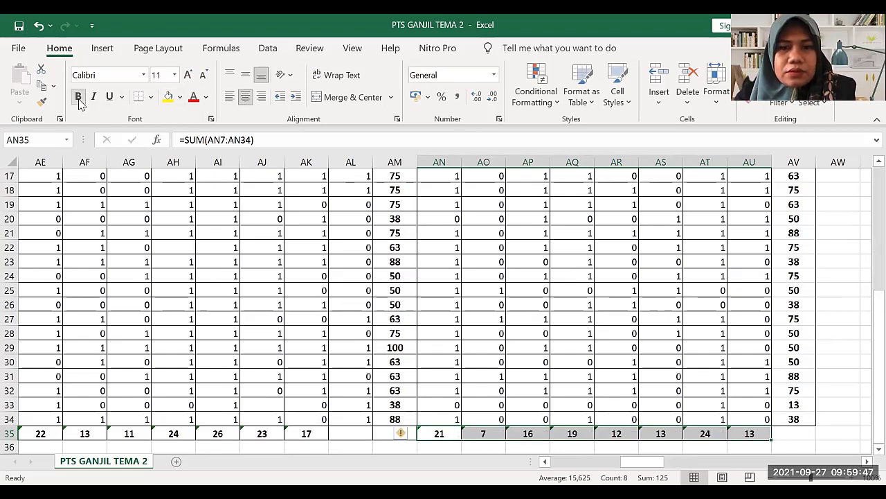
left_click(189, 75)
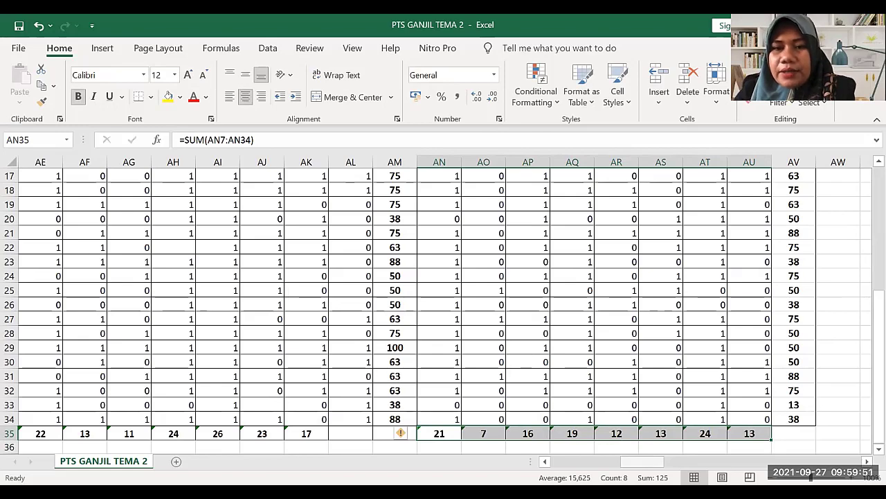
left_click_drag(642, 461, 572, 462)
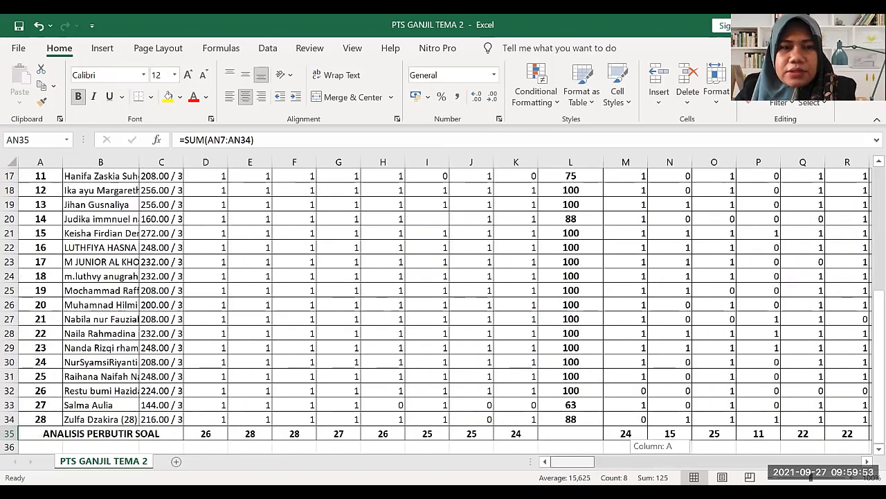
left_click_drag(868, 297, 867, 169)
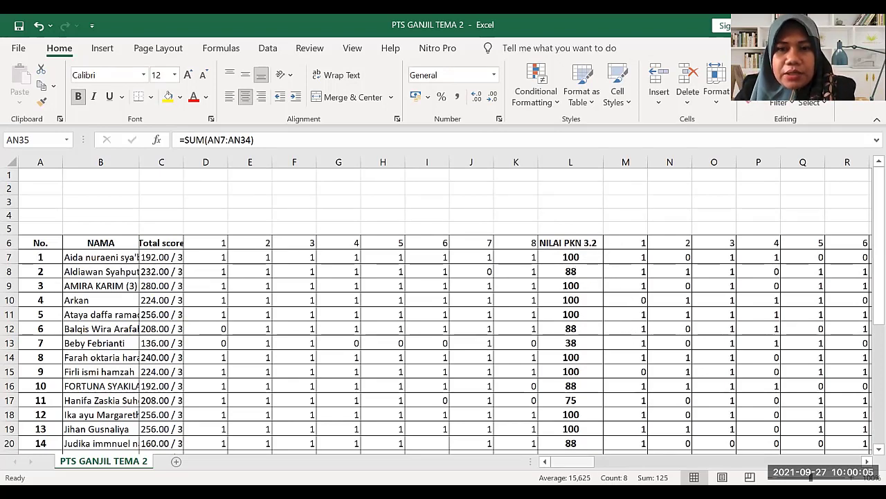
left_click_drag(585, 461, 666, 456)
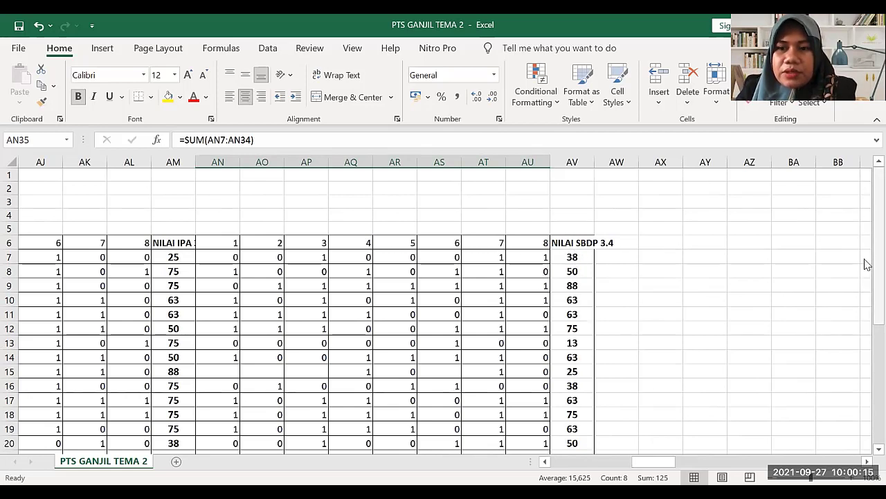
left_click_drag(865, 264, 866, 443)
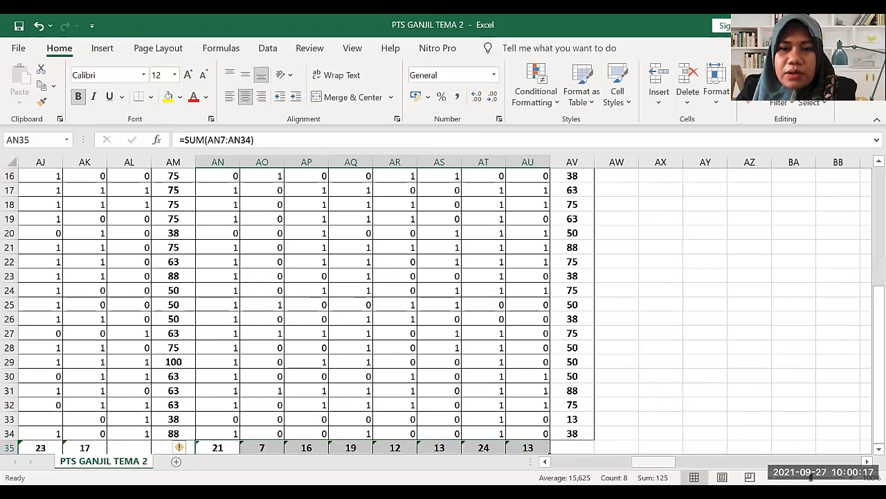
Enter the title NILAI DAN ANALISIS SOAL PTS GANJIL in cell A1 above the score table
left_click_drag(654, 461, 573, 461)
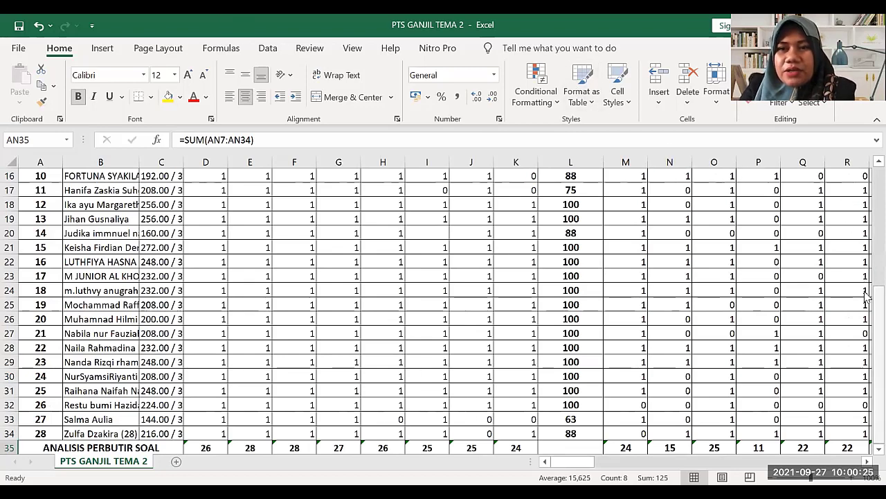
left_click_drag(866, 297, 868, 167)
left_click(32, 174)
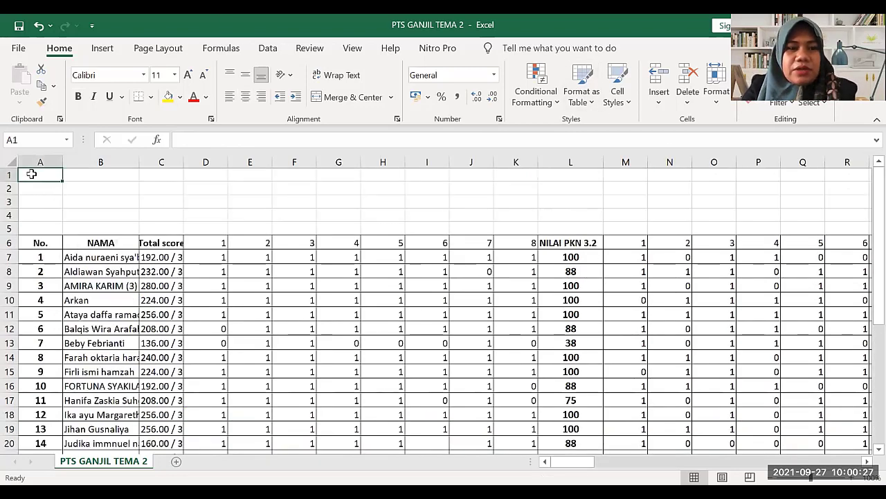
type("NILAI D")
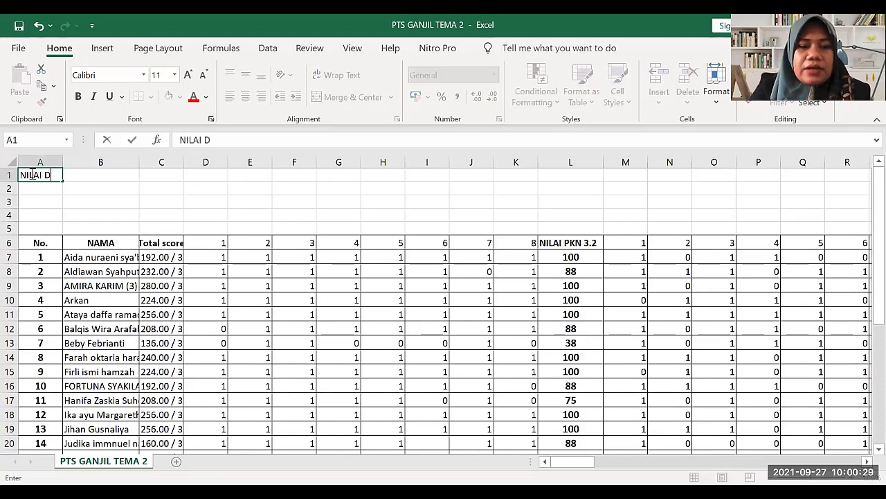
type("AN ANALISIS")
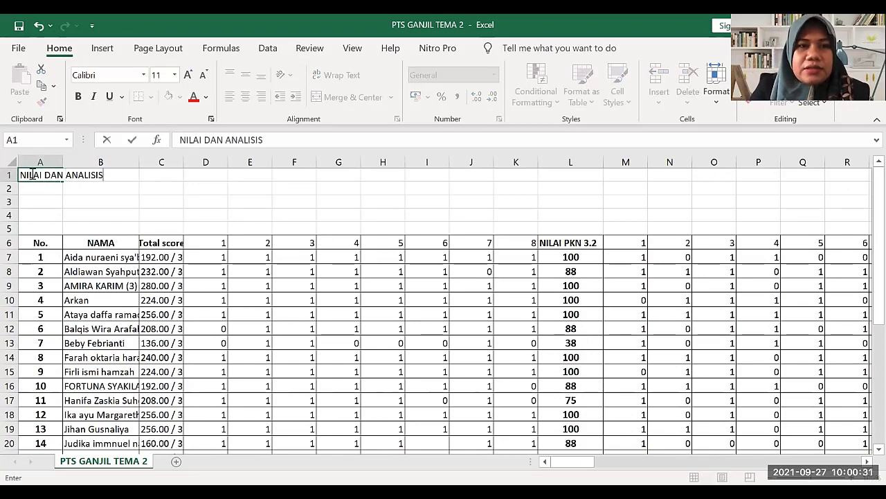
type(" SOAL")
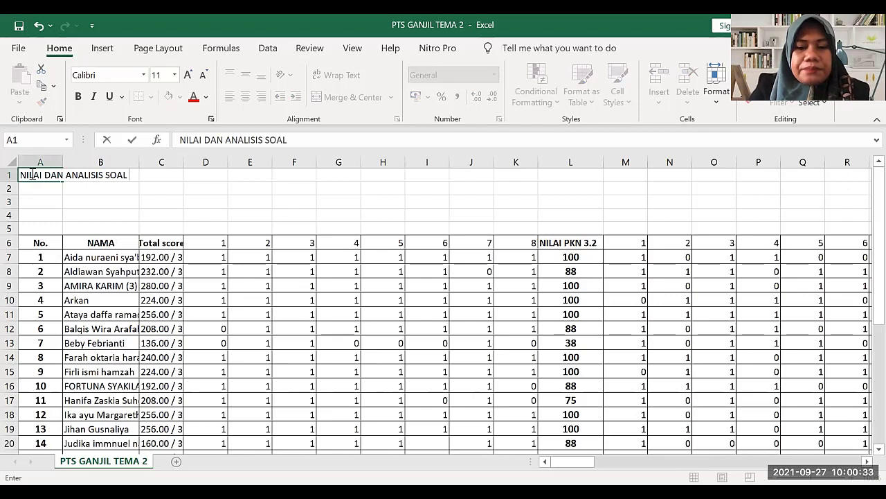
type(" PTS")
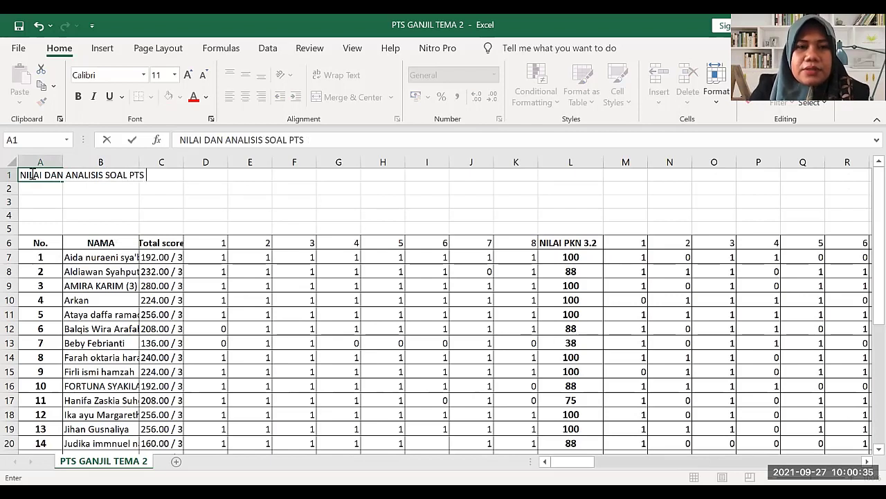
type(" GANJIL")
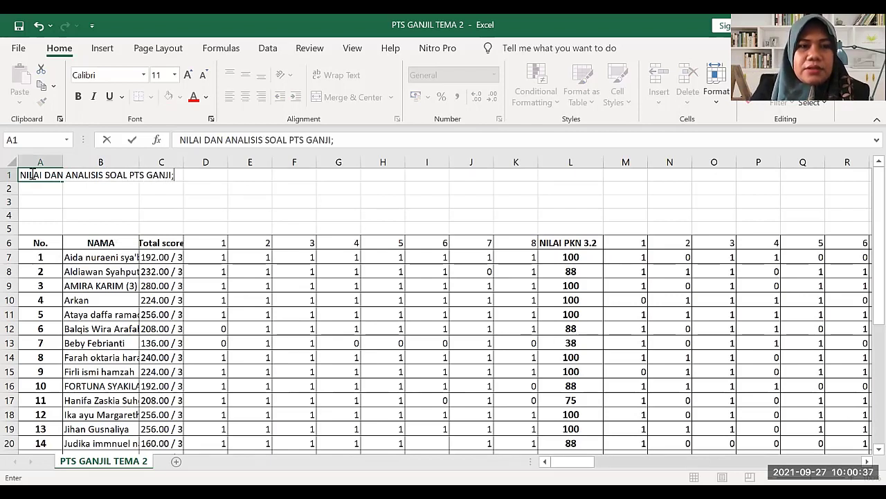
key("Return")
Enter the class line KELAS VI in cell A2 below the title
type("KEAS")
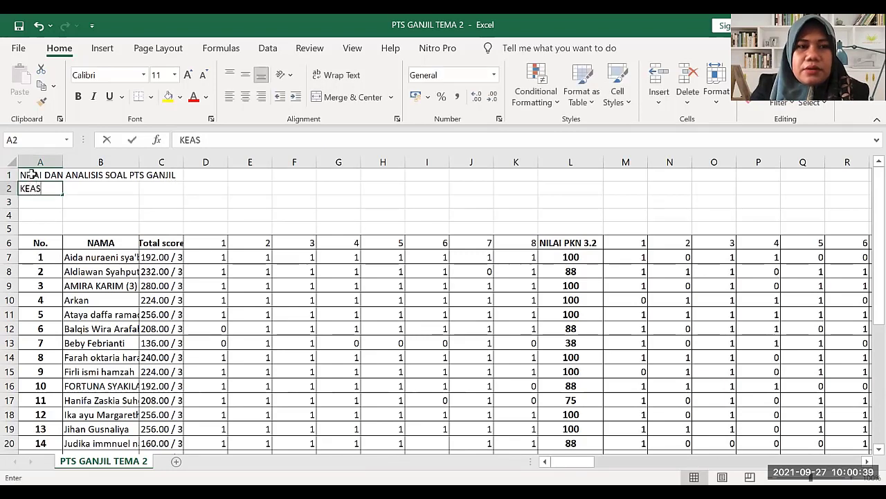
key("BackSpace")
key("BackSpace")
type("LAS ")
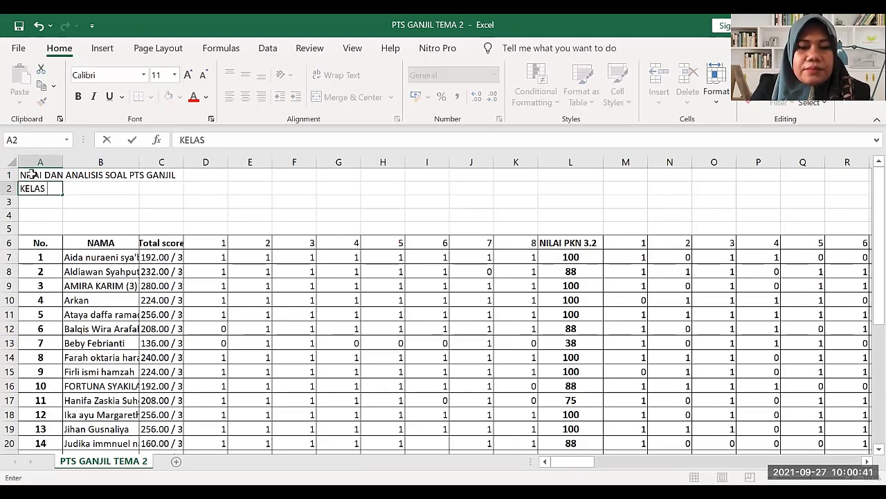
type("VI")
key("Return")
Enter the school-year line TAHUN PELAJARAN 2021-2022 in cell A3
type("SD")
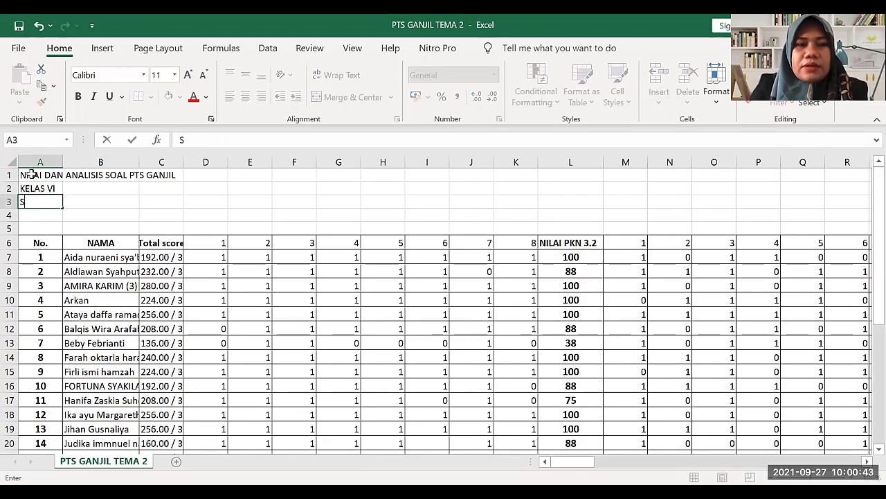
key("BackSpace")
type("TAHUN PE")
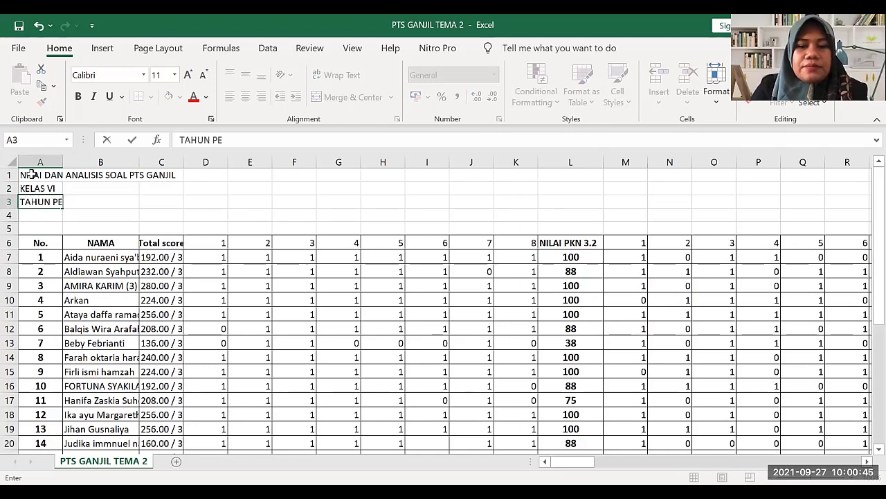
type("LAJARAN 20")
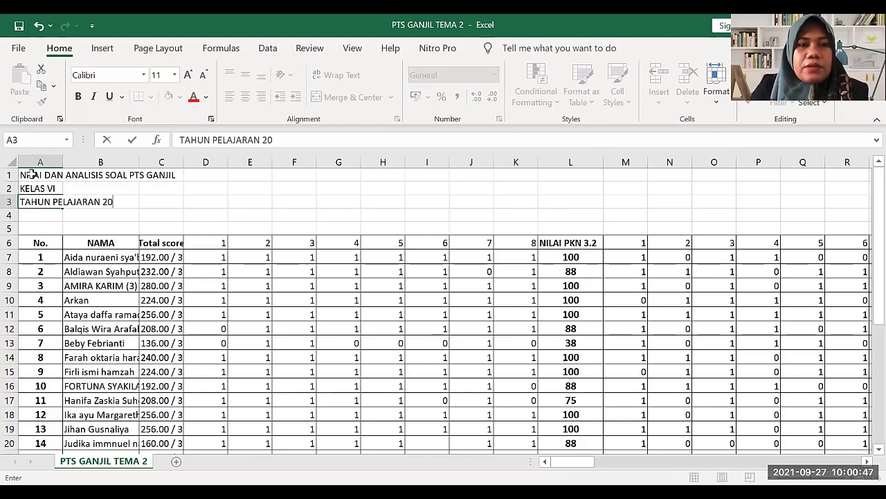
type("21-2022")
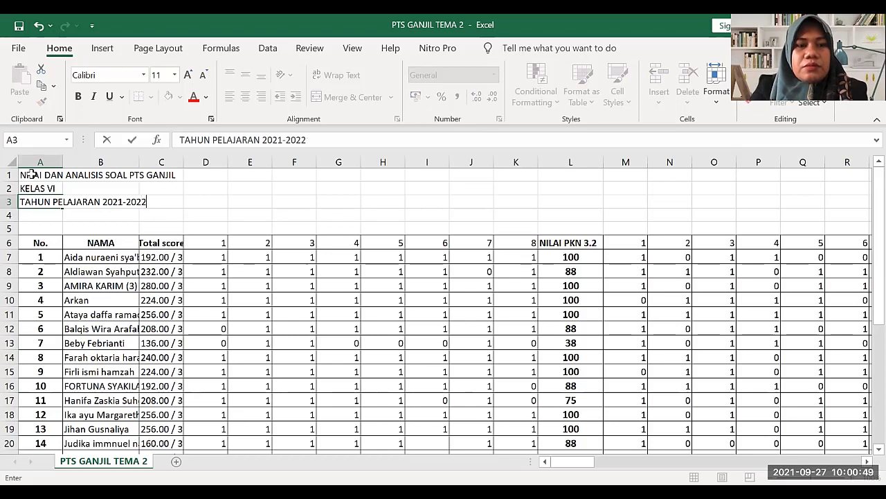
left_click(252, 213)
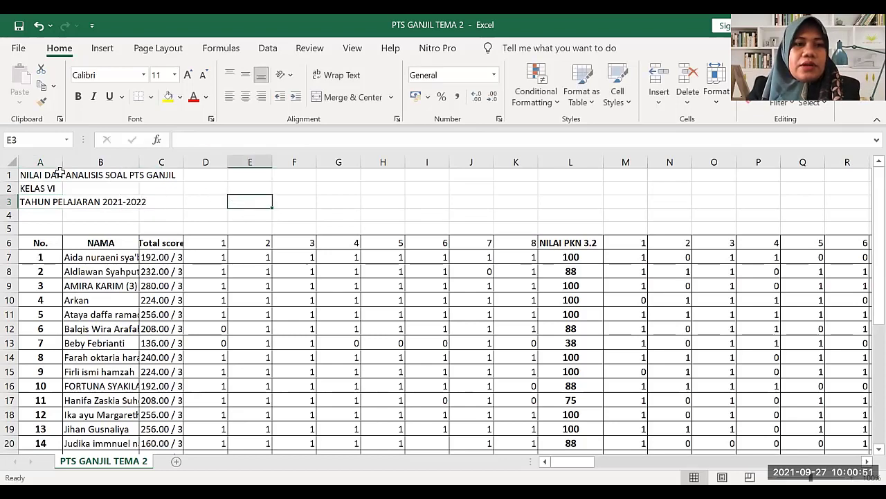
Make the three heading lines in A1:C3 bold and enlarge them to font size 14
left_click_drag(31, 175, 170, 202)
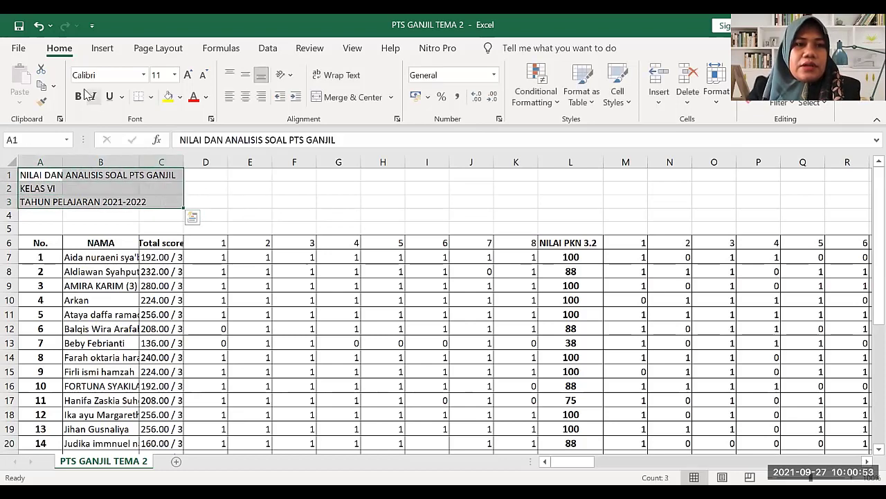
left_click(79, 97)
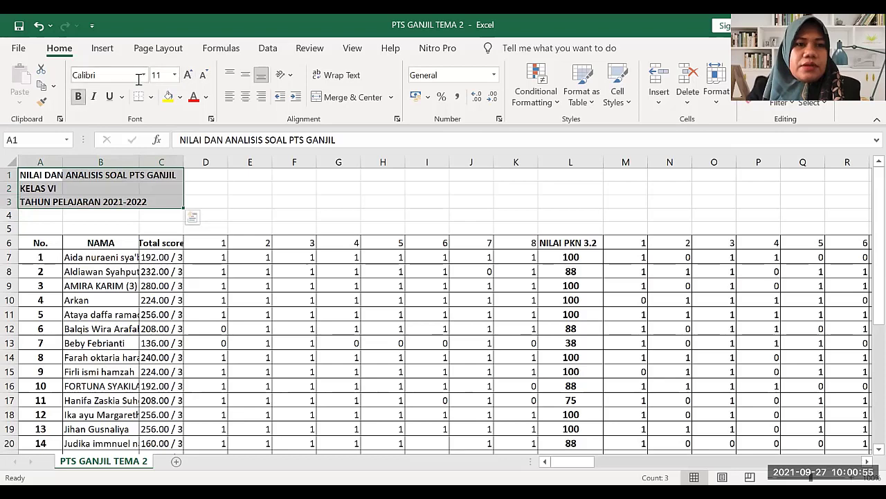
left_click(187, 76)
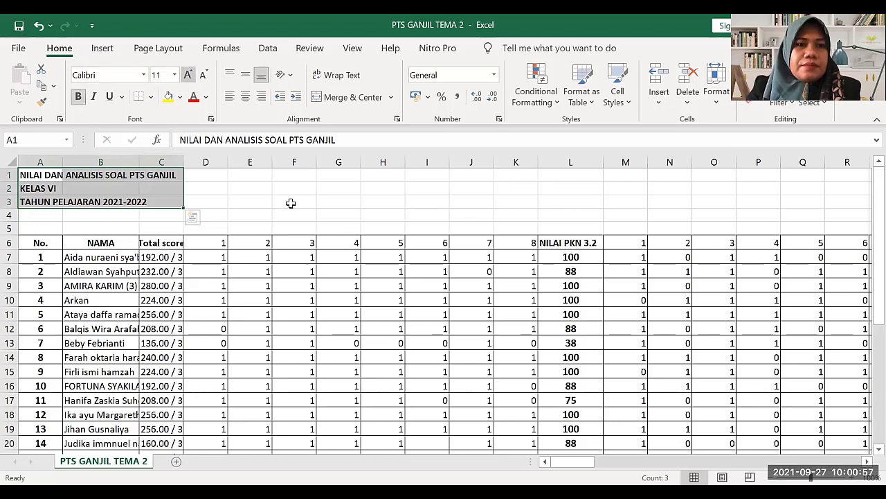
Merge and center the title in row 1 and the class line in row 2, each across columns A to AV
left_click(33, 177)
left_click_drag(32, 177, 868, 170)
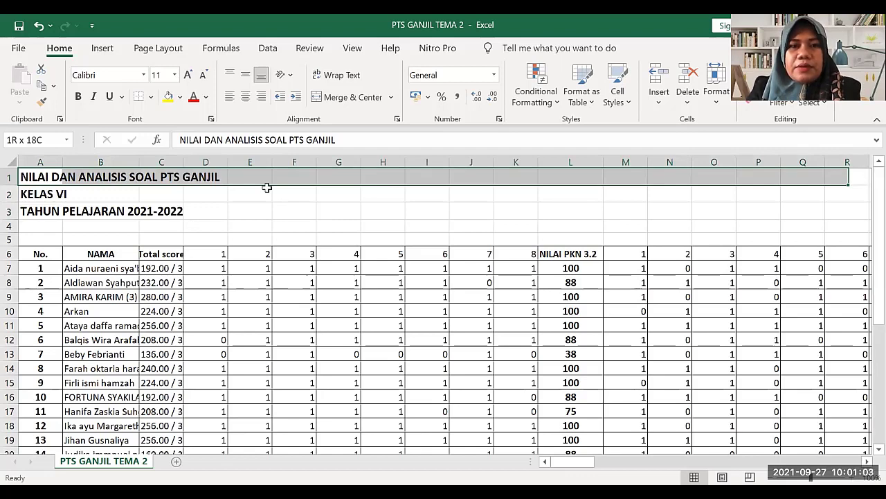
left_click(339, 98)
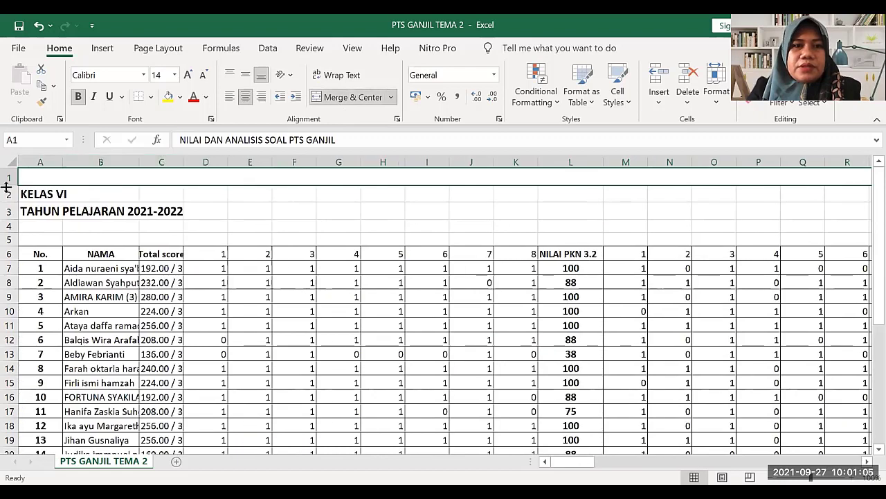
left_click_drag(35, 195, 480, 179)
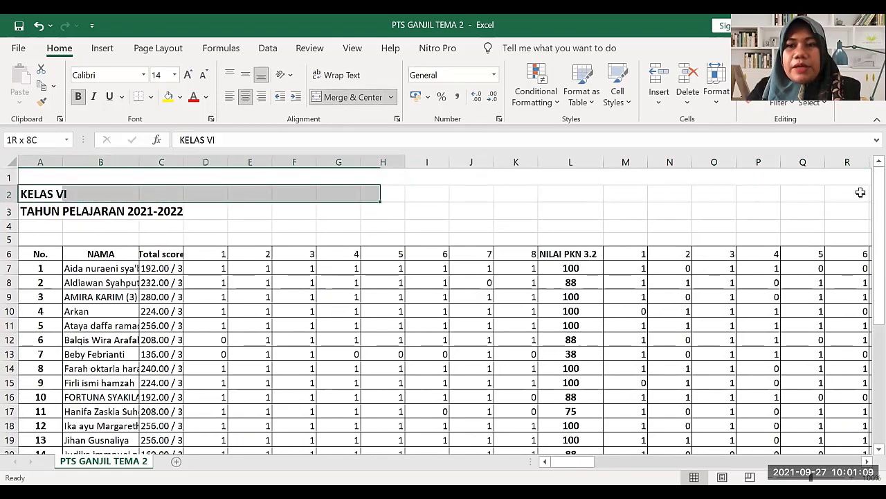
left_click_drag(848, 198, 795, 198)
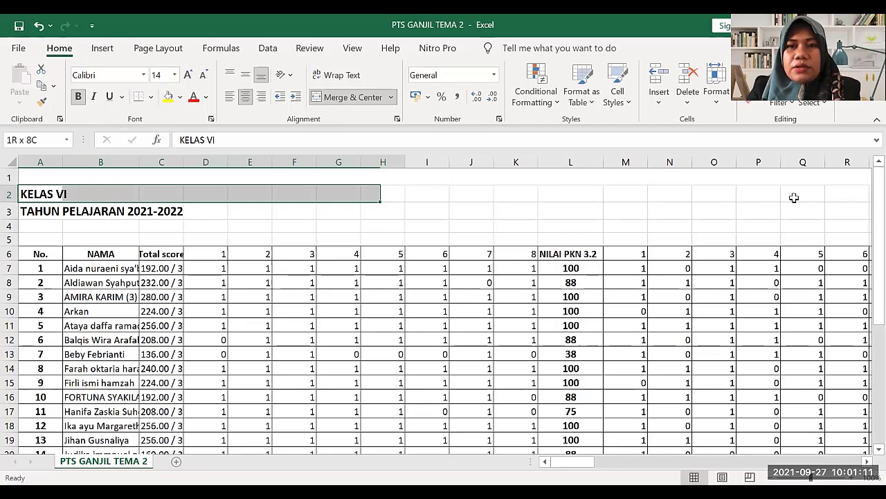
left_click(340, 98)
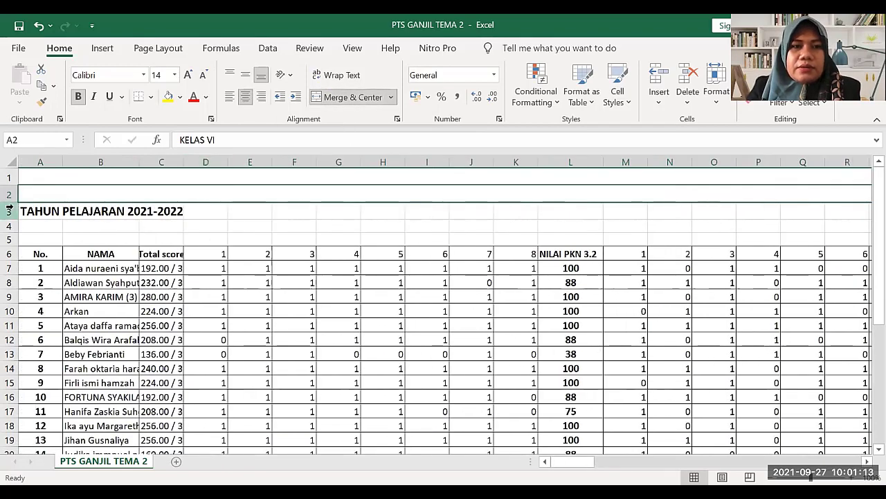
Merge and center the school-year line in row 3 across columns A to AV
left_click_drag(27, 213, 823, 212)
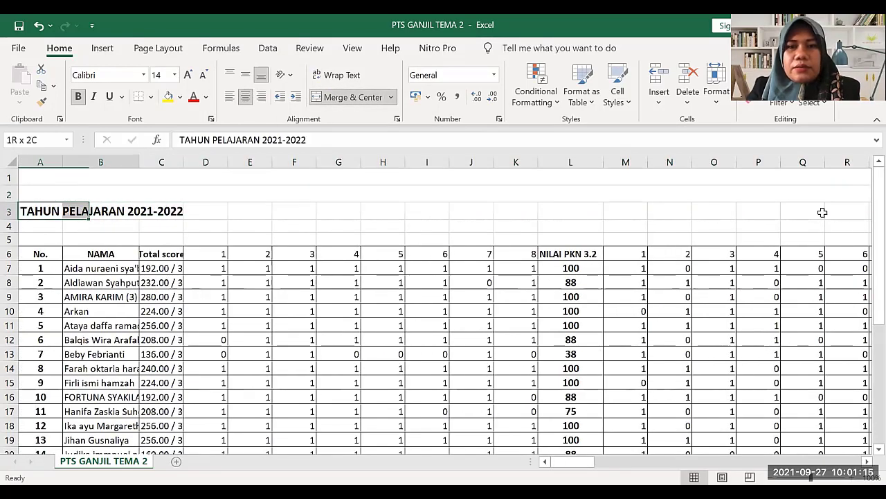
mouse_move(869, 196)
left_mouse_down()
mouse_move(795, 214)
mouse_move(868, 208)
left_mouse_up()
left_click_drag(663, 219, 697, 214)
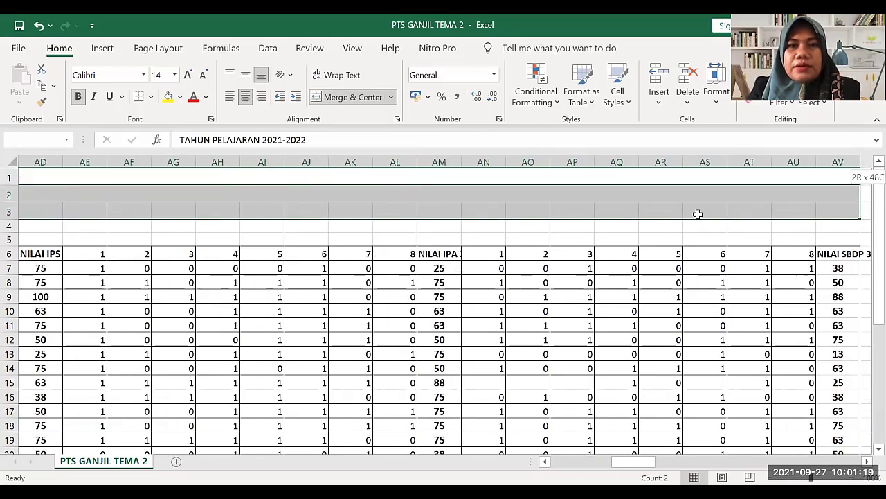
left_click(333, 97)
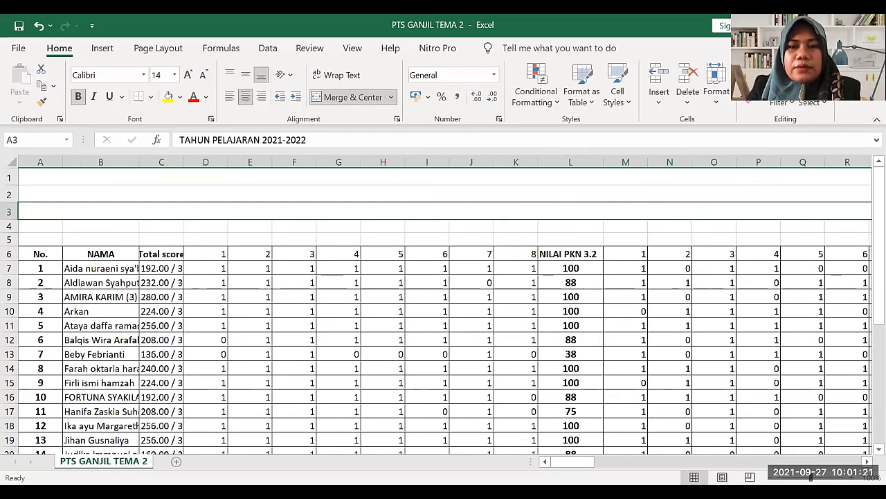
Examine the whole score table with its centered heading lines, subject grades and per-question analysis row
left_click(771, 477)
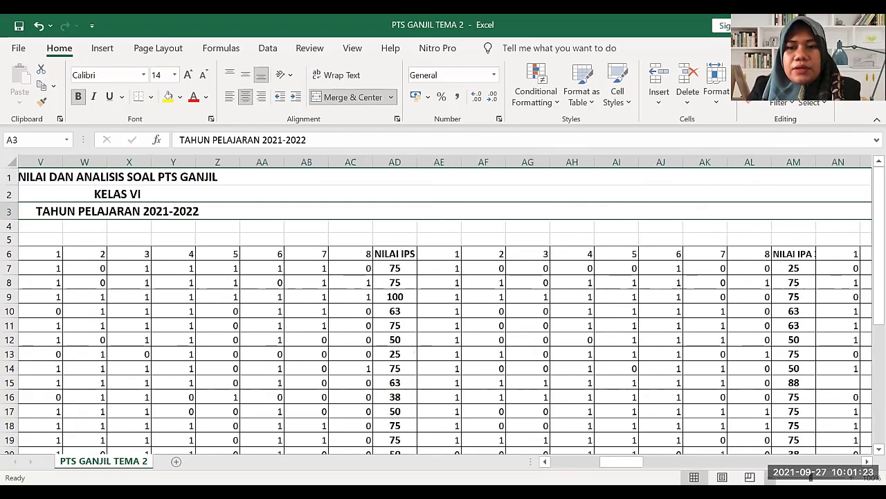
left_click(770, 477)
left_click(771, 477)
left_click(771, 477)
left_click(770, 477)
left_click(771, 477)
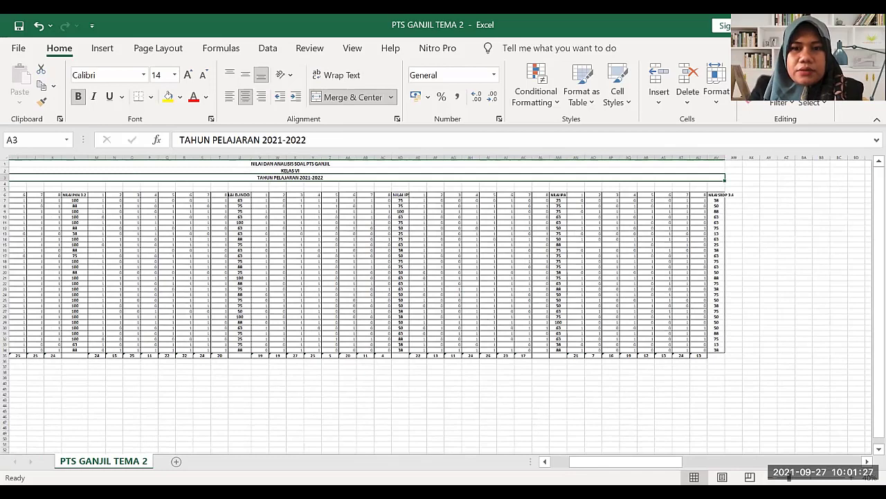
left_click_drag(625, 461, 607, 462)
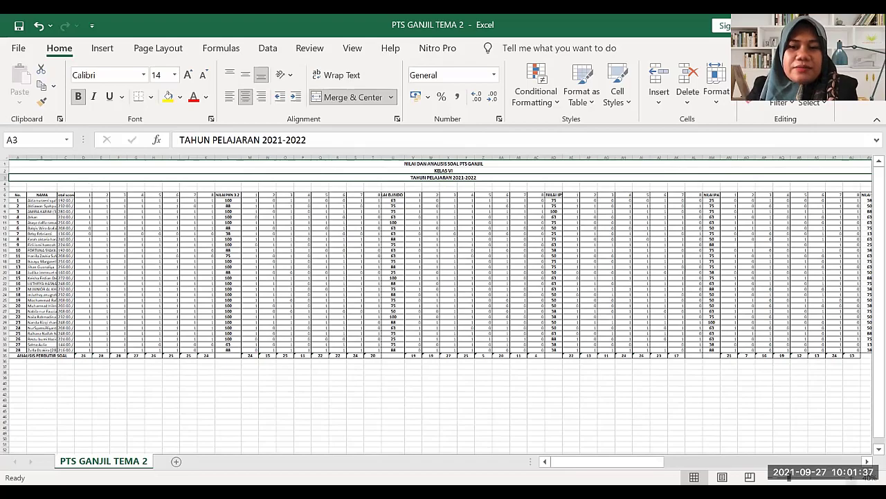
left_click(852, 478)
left_click(852, 478)
left_click(852, 477)
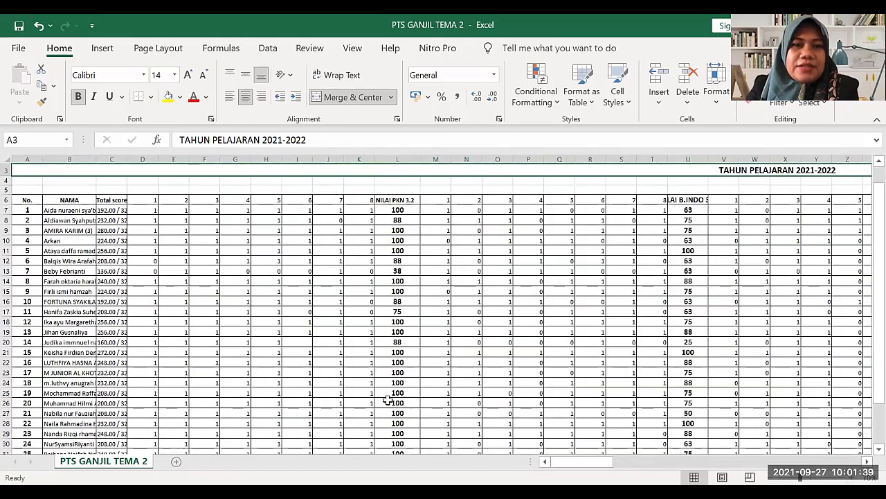